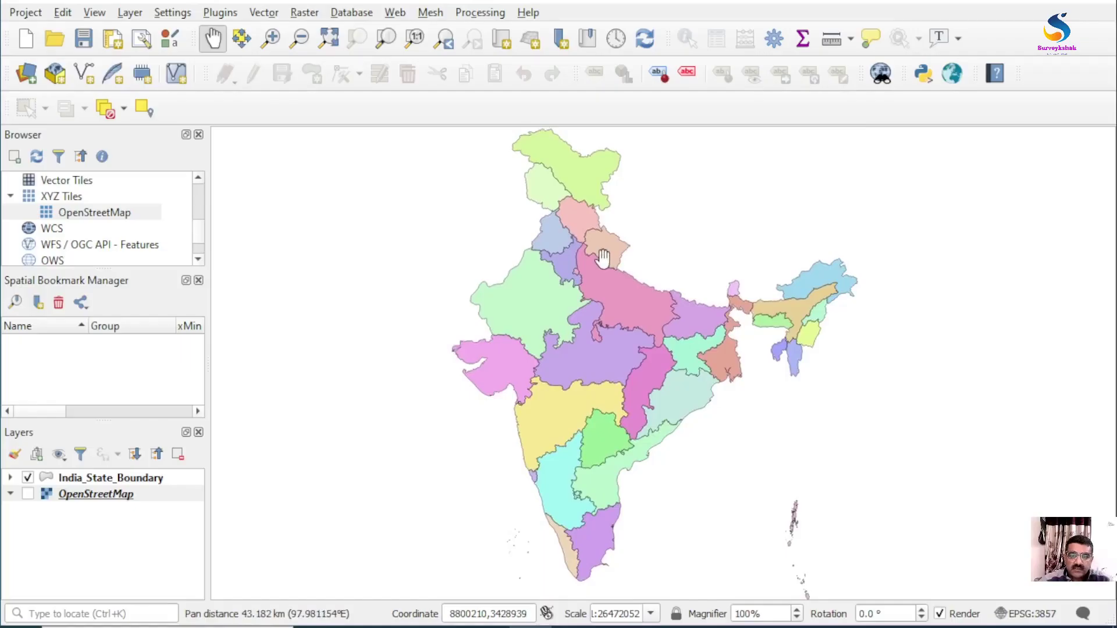
# Change the India_State_Boundary layer's symbology to Single Symbol and apply it to the map.
pyautogui.scroll(-1, 602, 258)
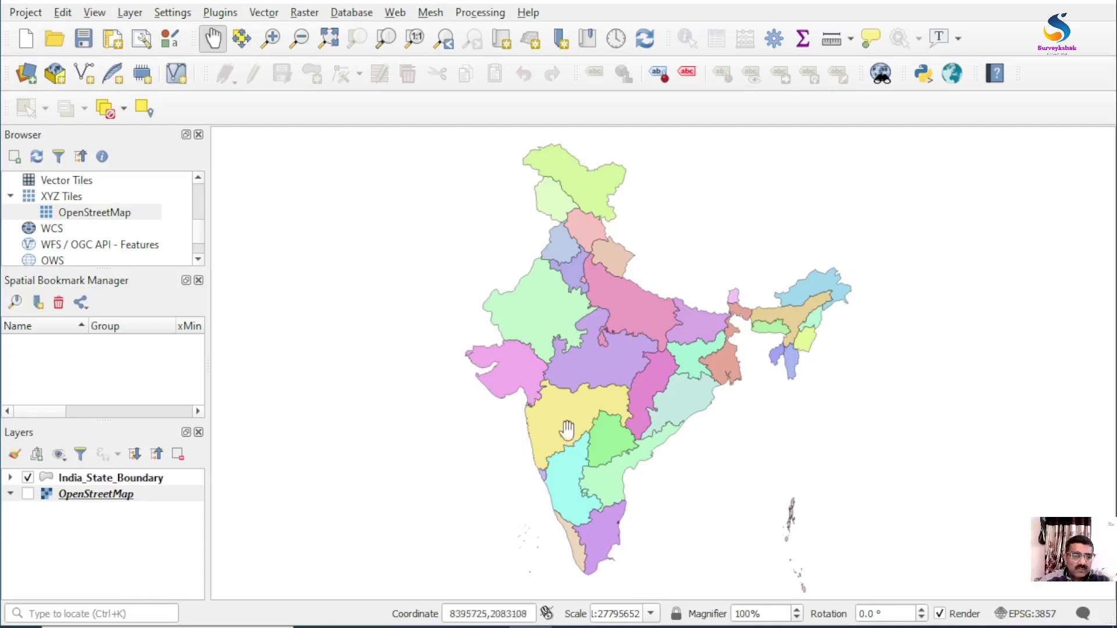
pyautogui.click(95, 483)
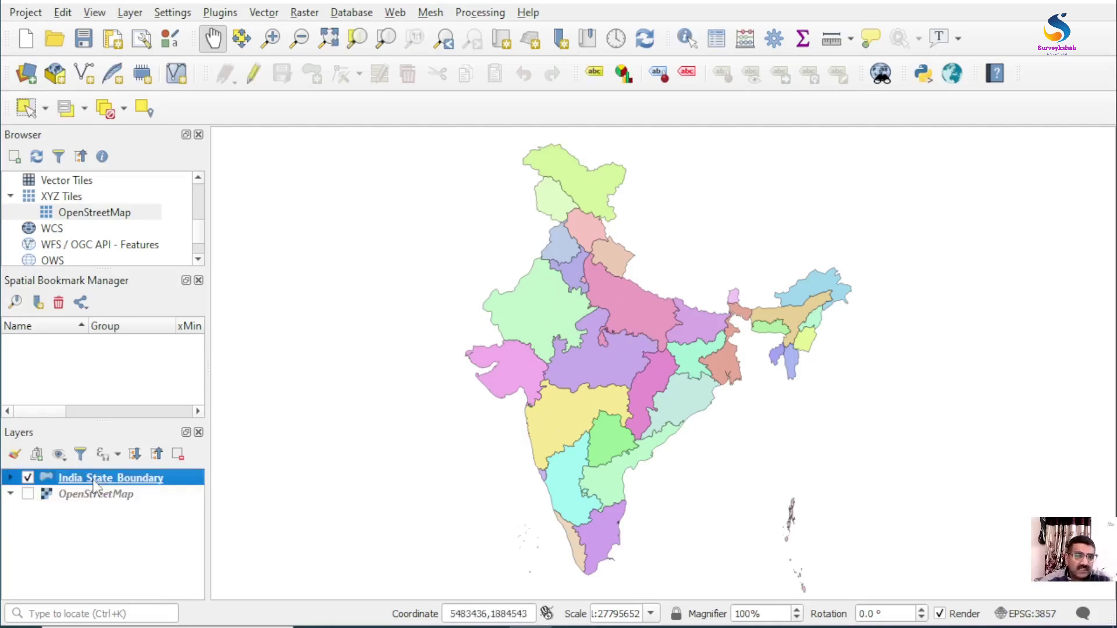
pyautogui.doubleClick(95, 484)
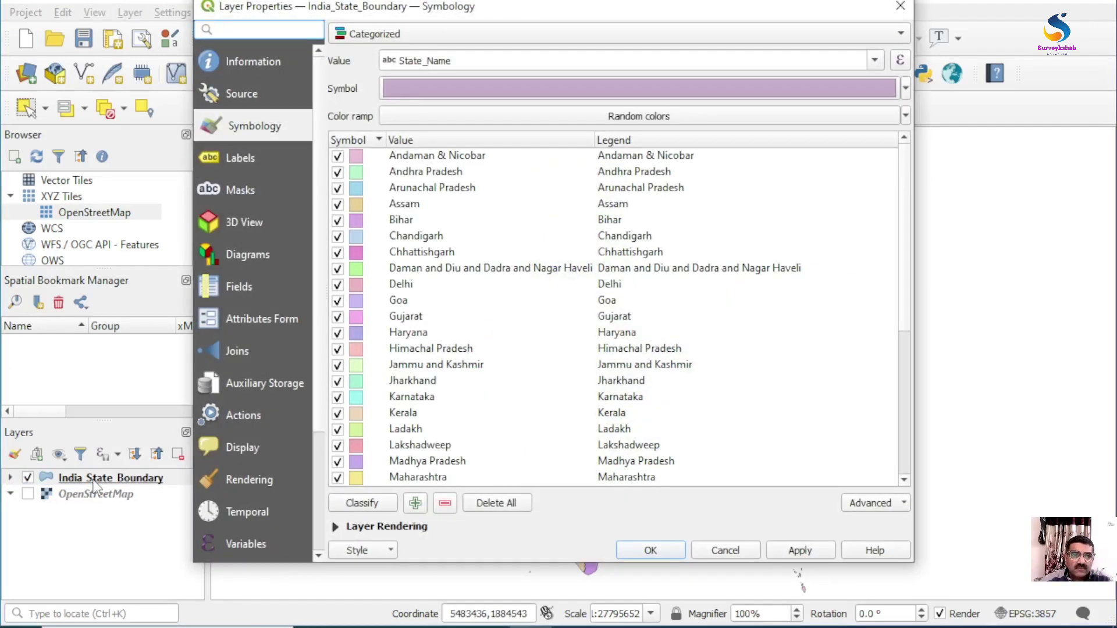
pyautogui.click(431, 37)
pyautogui.click(424, 41)
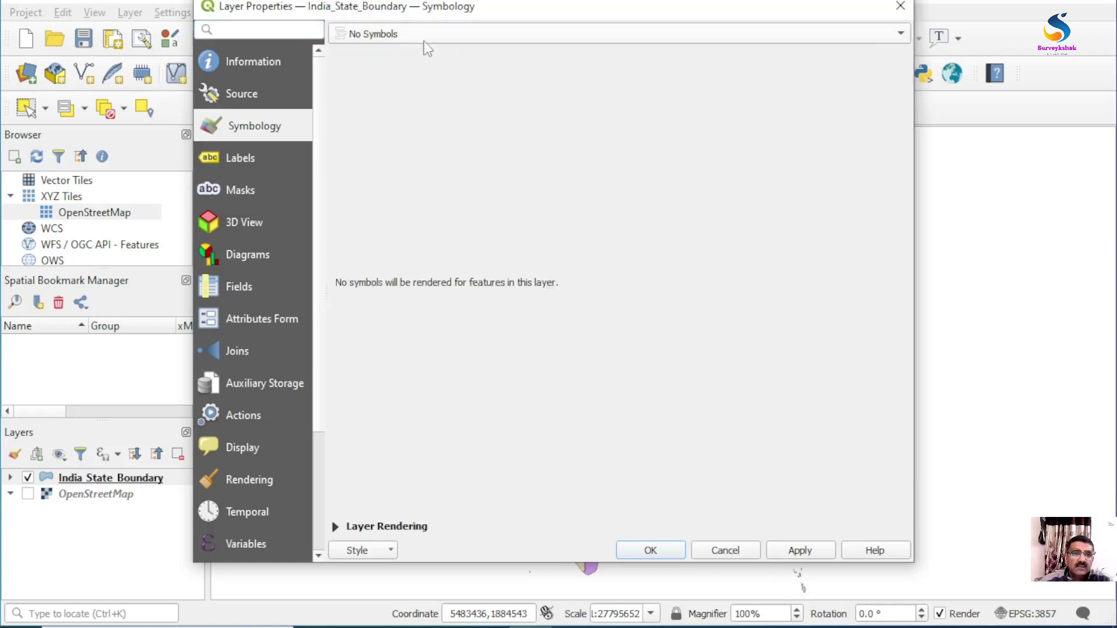
pyautogui.click(424, 40)
pyautogui.click(425, 51)
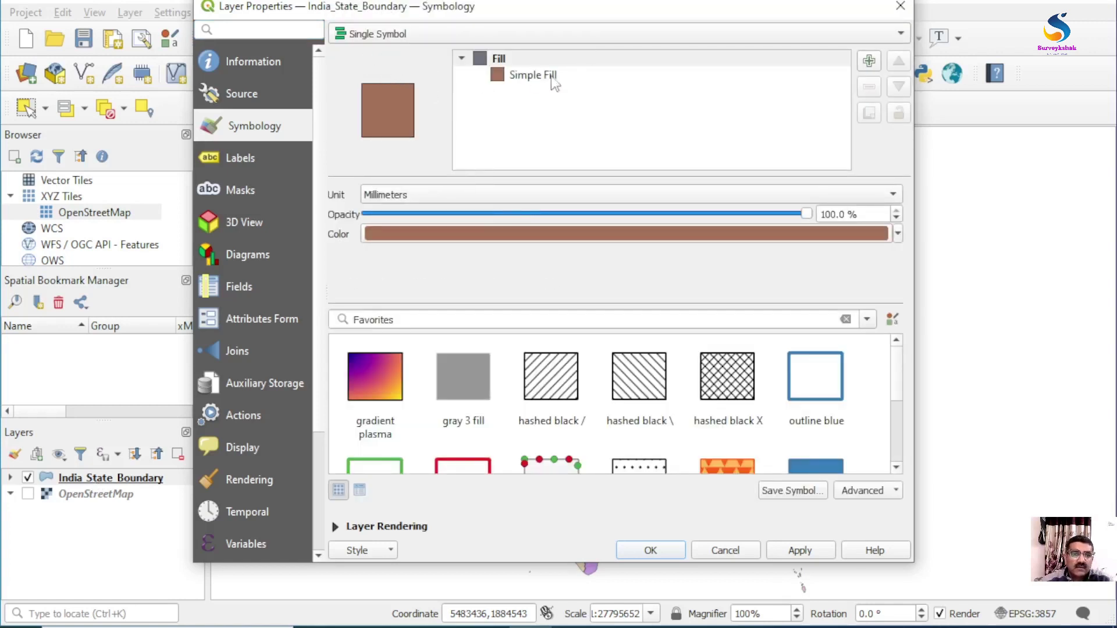
pyautogui.click(667, 551)
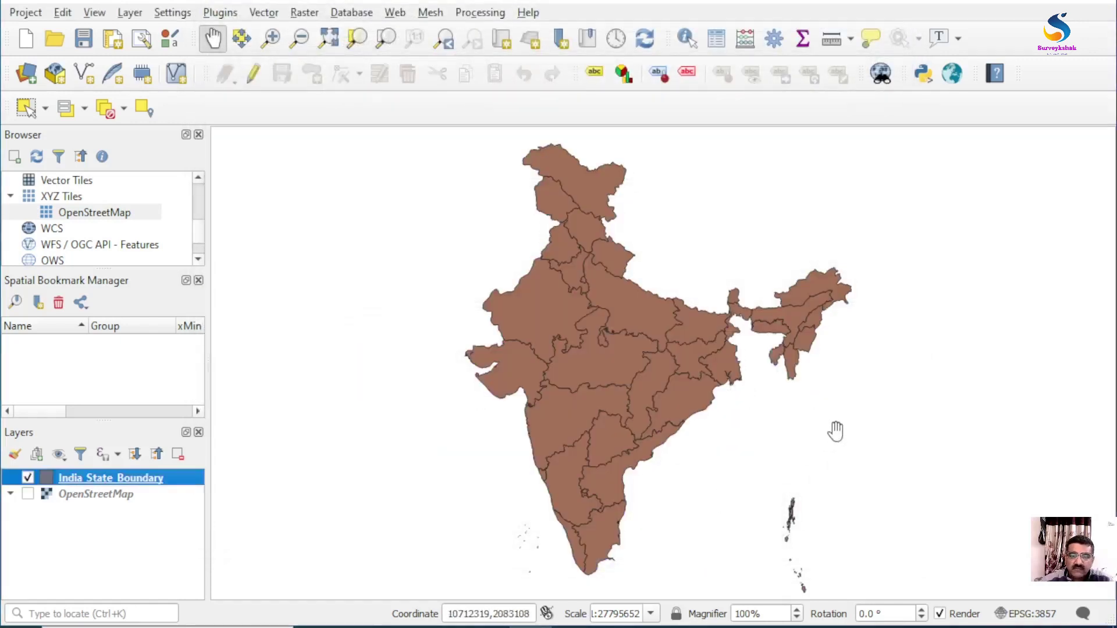
# Style the India_State_Boundary layer as Categorized by State_Name, classifying all states with random colors.
pyautogui.doubleClick(129, 479)
pyautogui.click(431, 34)
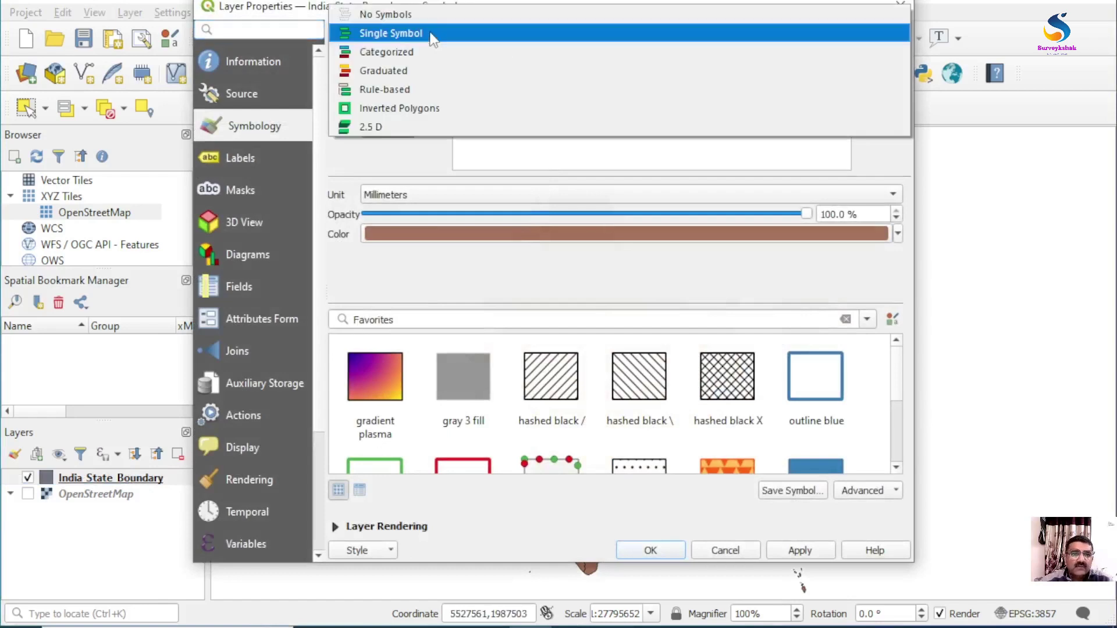
pyautogui.press('Escape')
pyautogui.press('Down')
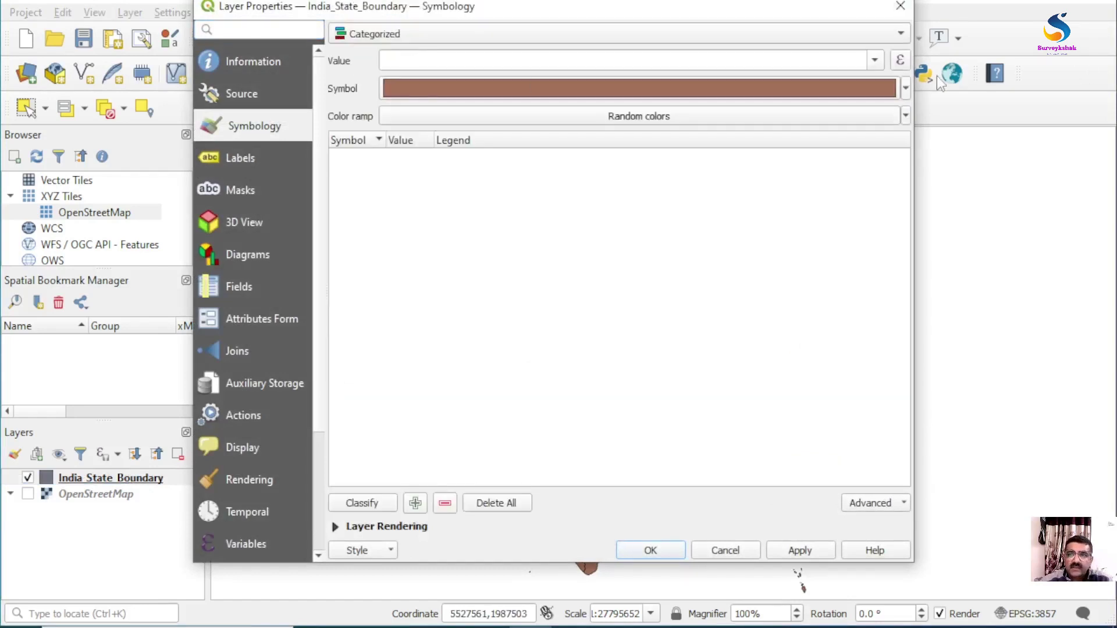
pyautogui.click(875, 61)
pyautogui.click(437, 85)
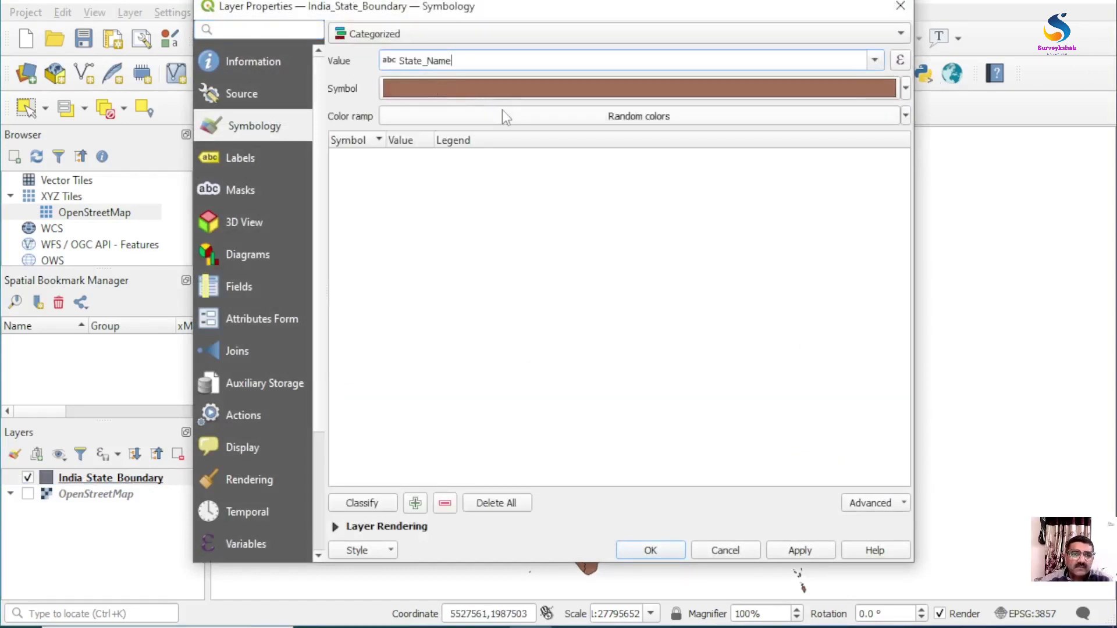
pyautogui.click(352, 504)
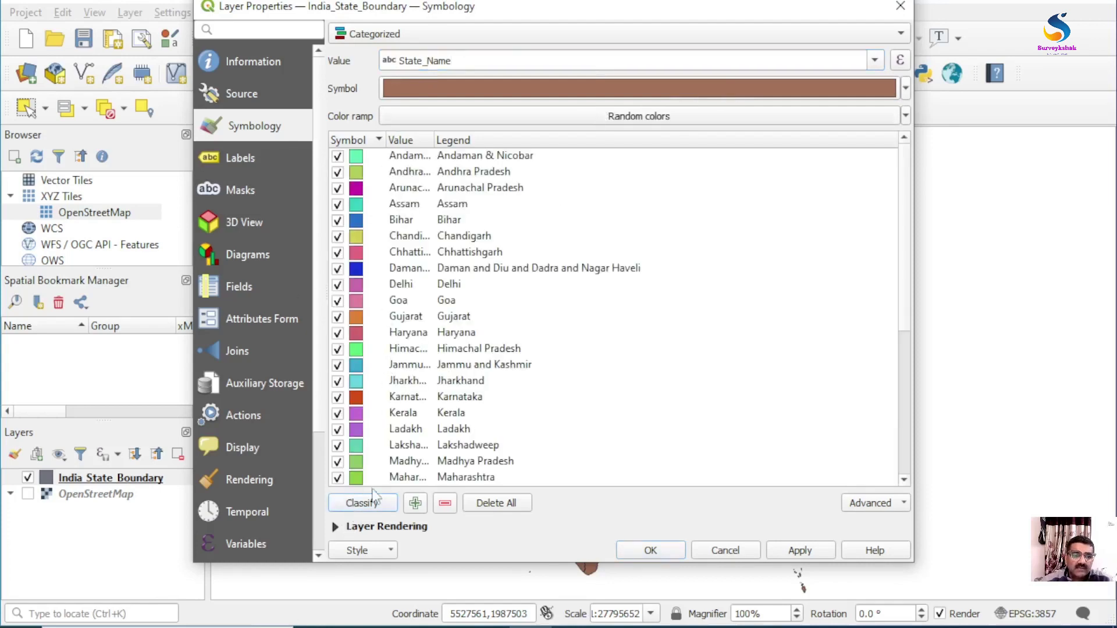
pyautogui.click(647, 550)
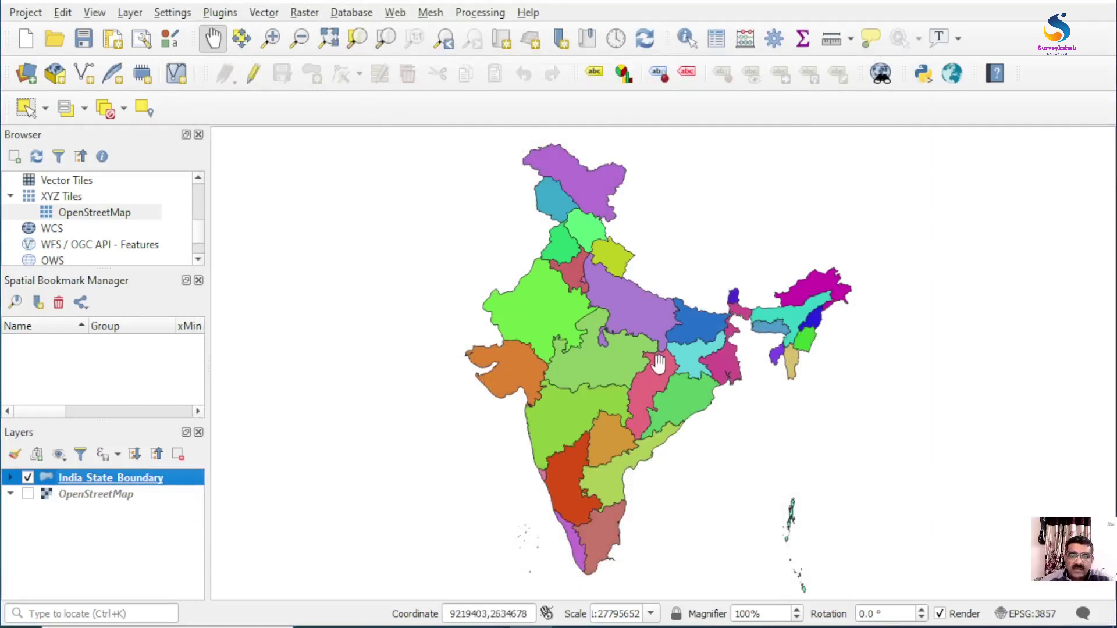
# Switch the India_State_Boundary layer back to Single Symbol and set the symbol's opacity to 50%.
pyautogui.doubleClick(138, 480)
pyautogui.click(441, 35)
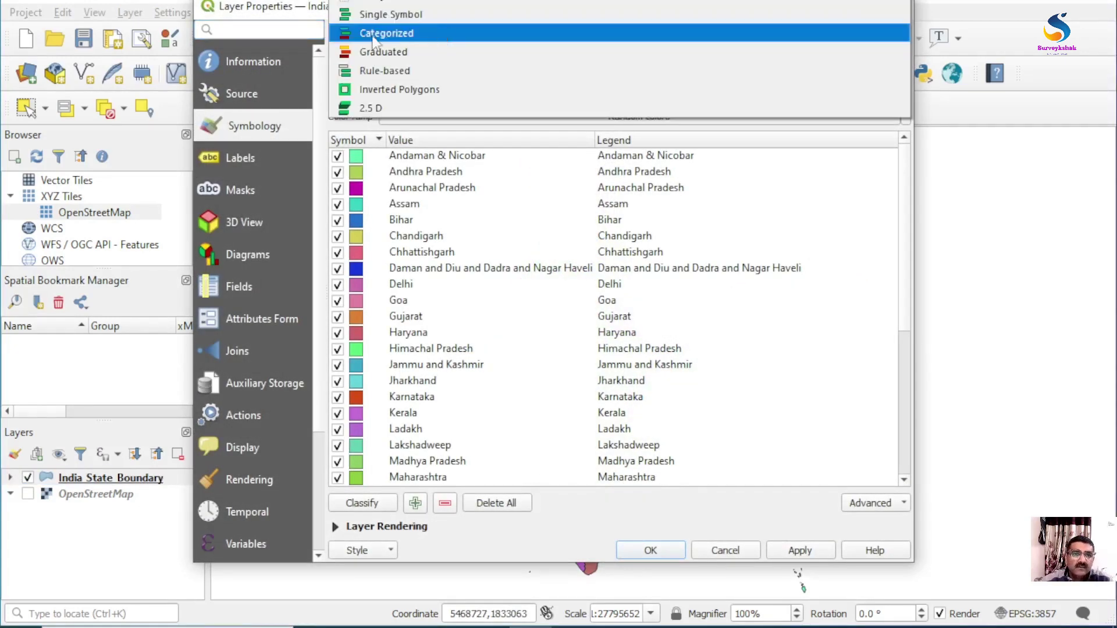
pyautogui.click(387, 13)
pyautogui.click(394, 35)
pyautogui.click(381, 50)
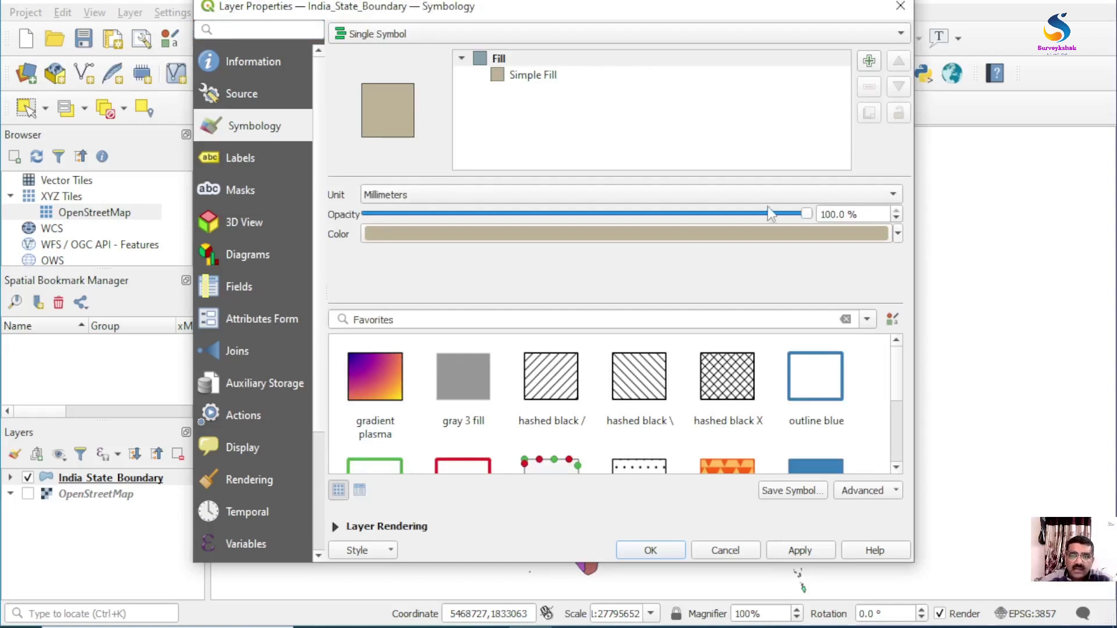
pyautogui.moveTo(807, 215); pyautogui.dragTo(665, 224)
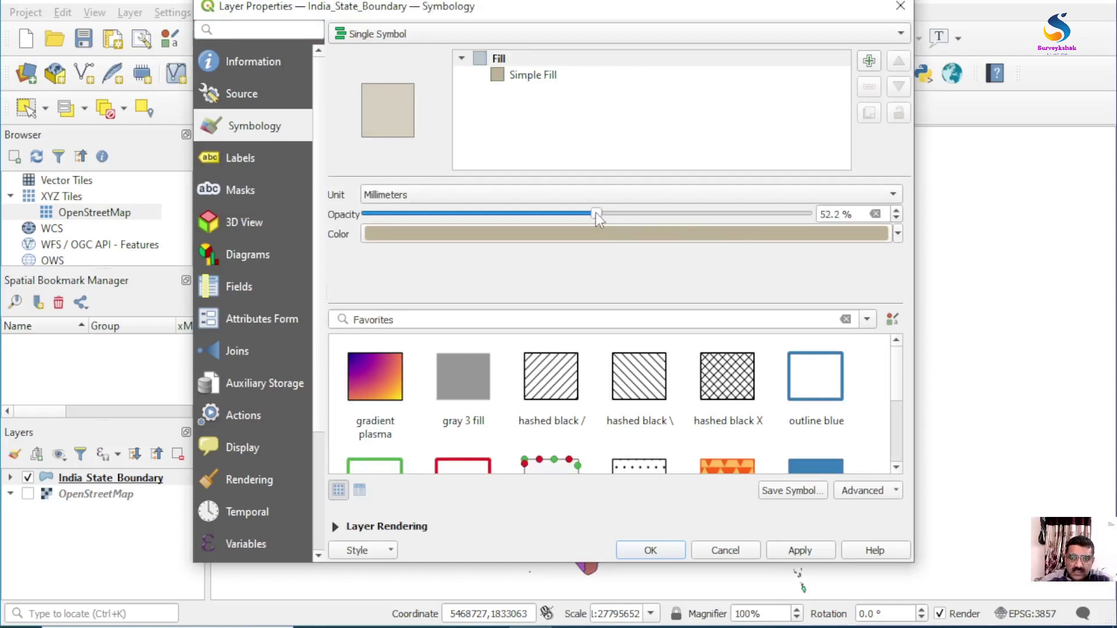
pyautogui.click(896, 218)
pyautogui.click(895, 219)
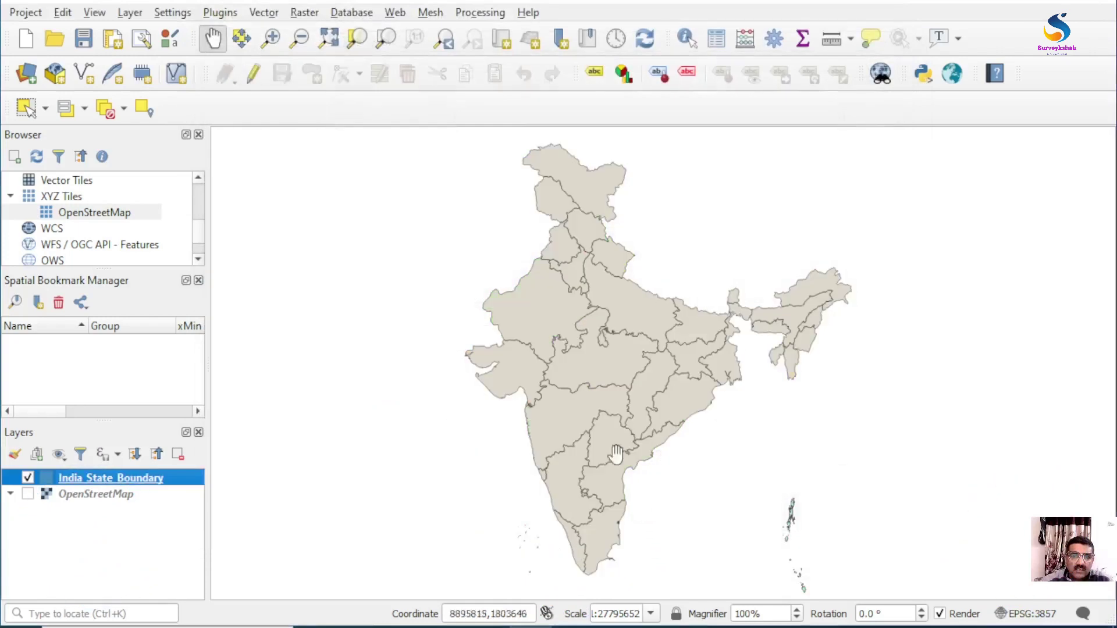
# Categorize the semi-transparent India_State_Boundary layer by State_Name with random colors and apply the classification.
pyautogui.doubleClick(88, 482)
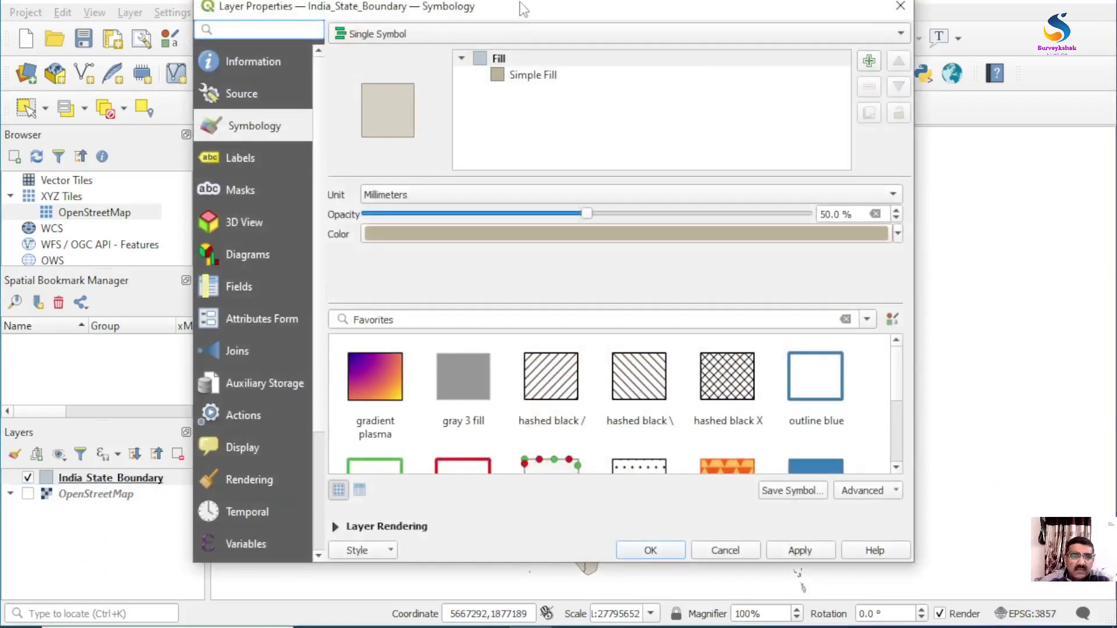
pyautogui.click(389, 32)
pyautogui.click(388, 53)
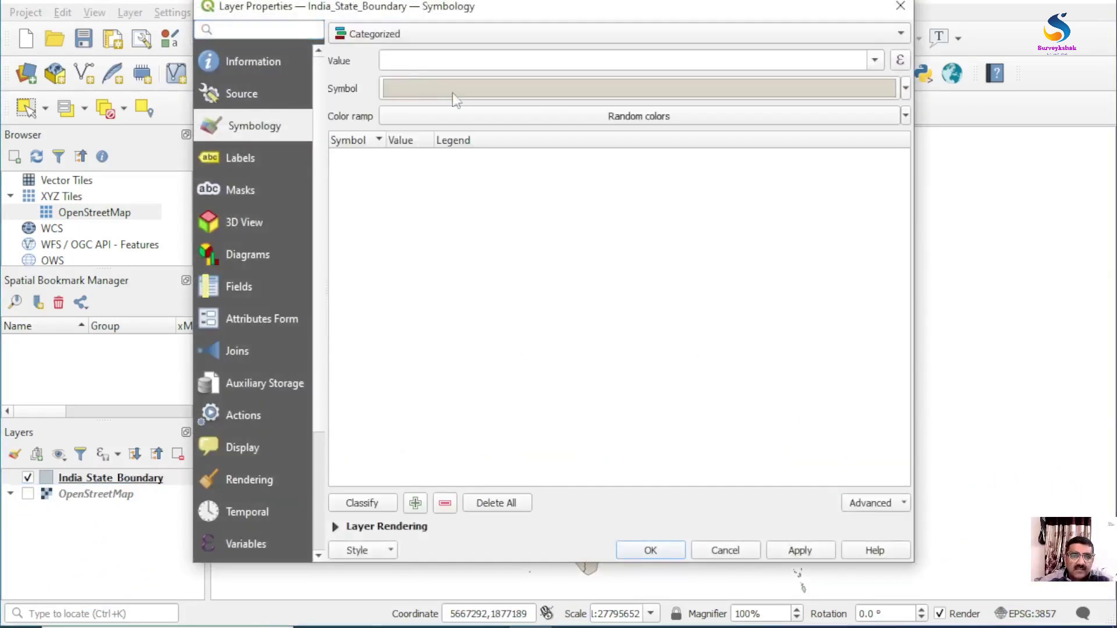
pyautogui.click(449, 61)
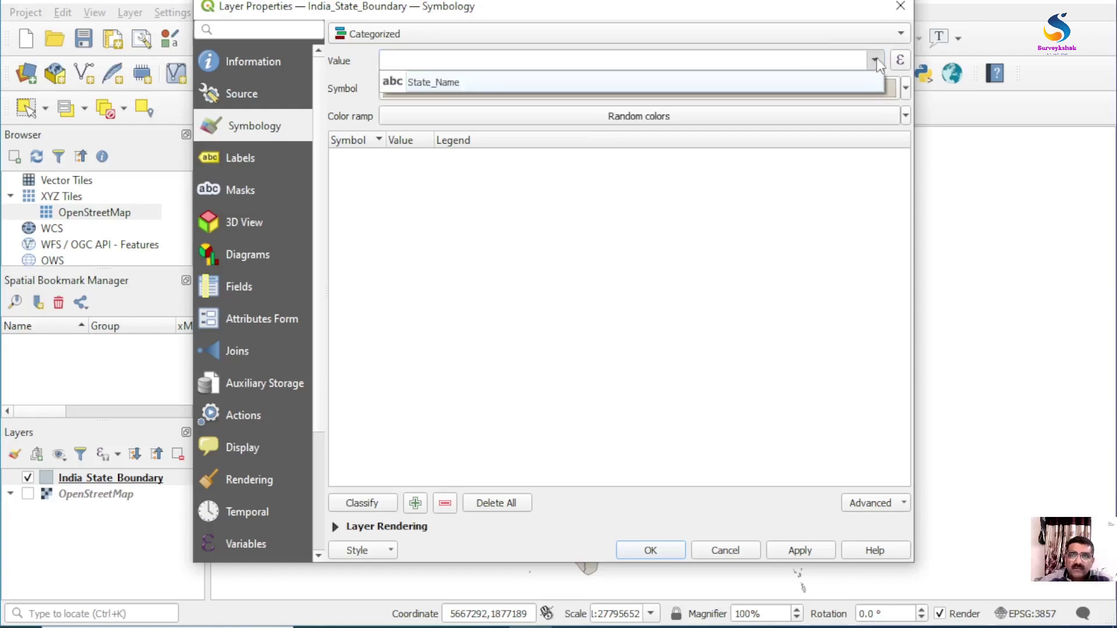
pyautogui.click(448, 81)
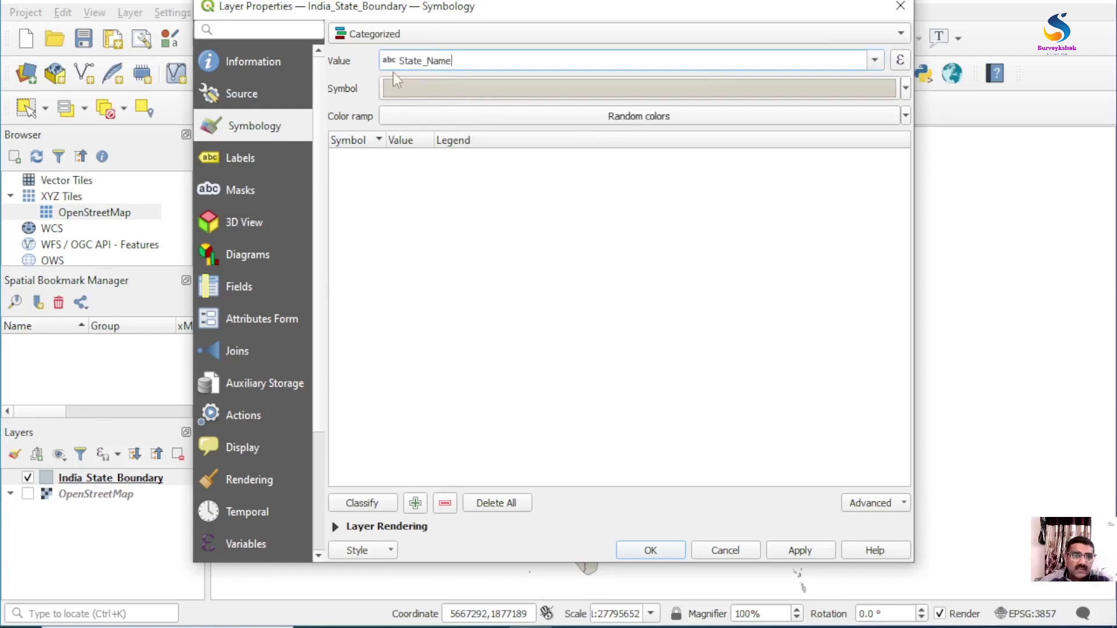
pyautogui.click(380, 504)
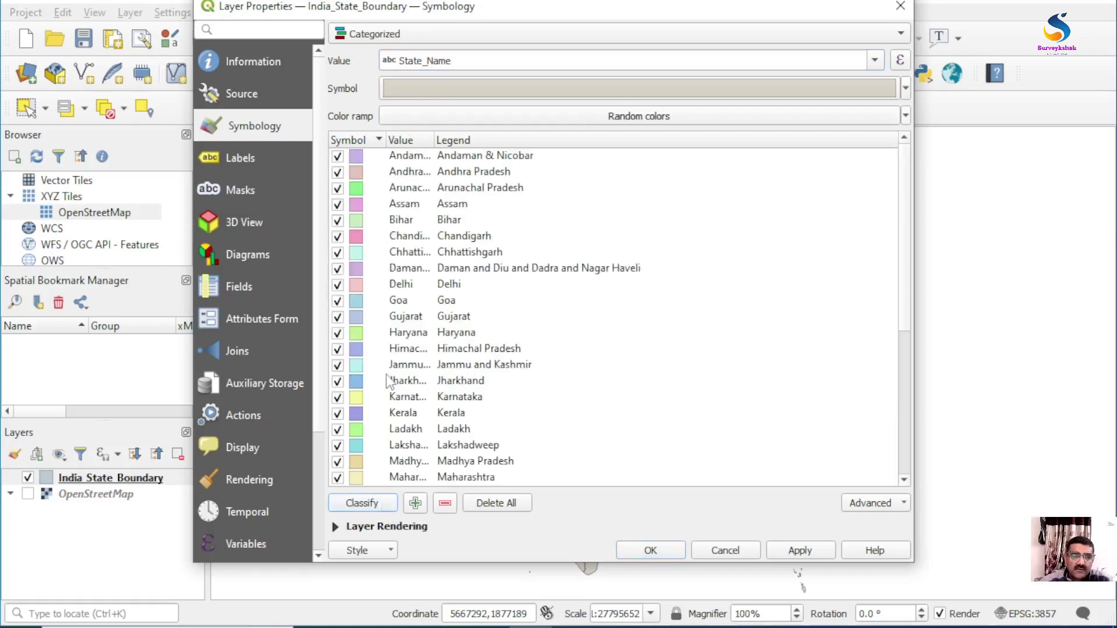
pyautogui.click(650, 550)
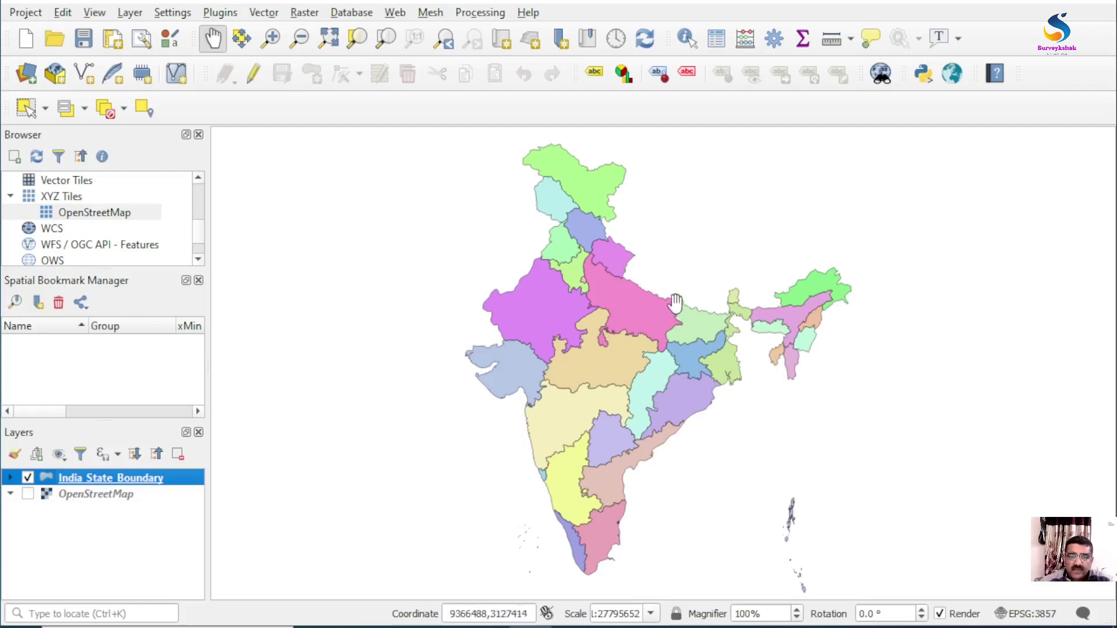
# Close the Spatial Bookmark Manager to leave more room for the browser and layer list.
pyautogui.moveTo(608, 419)
pyautogui.mouseDown()
pyautogui.moveTo(569, 445)
pyautogui.moveTo(586, 418)
pyautogui.mouseUp()
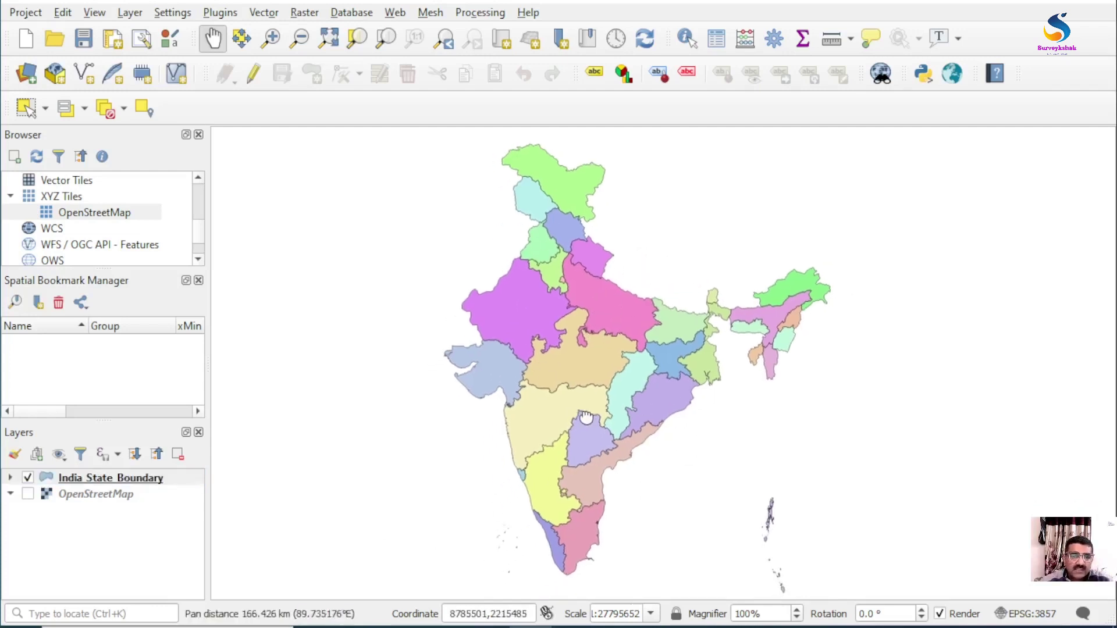
pyautogui.click(198, 280)
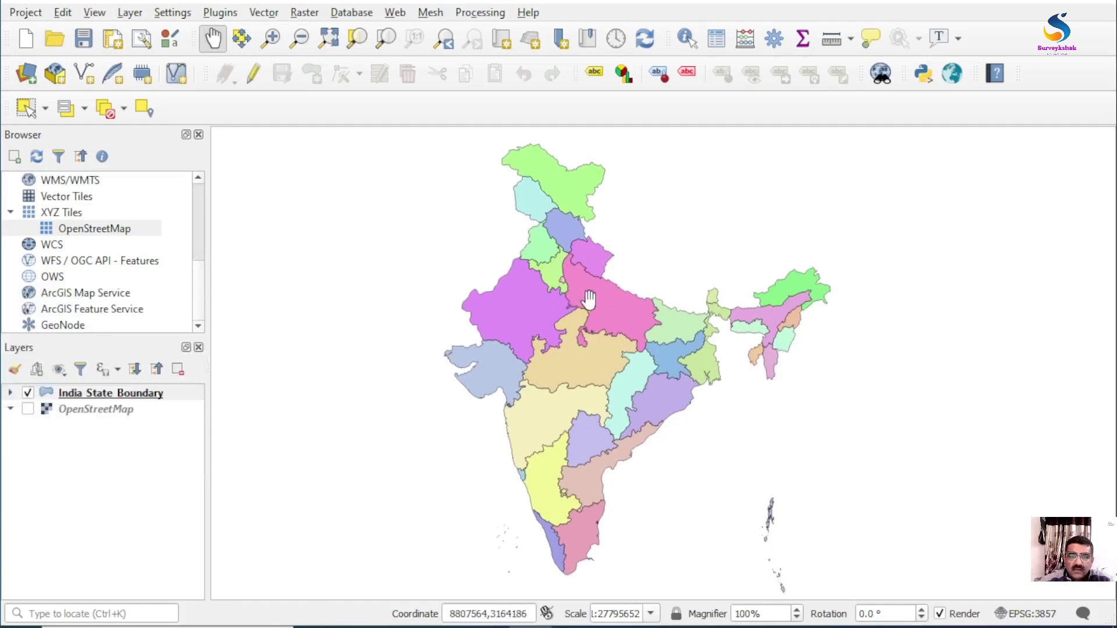
# Frame the whole state of Gujarat in the map view at a scale of about 1:4223224.
pyautogui.scroll(3, 475, 404)
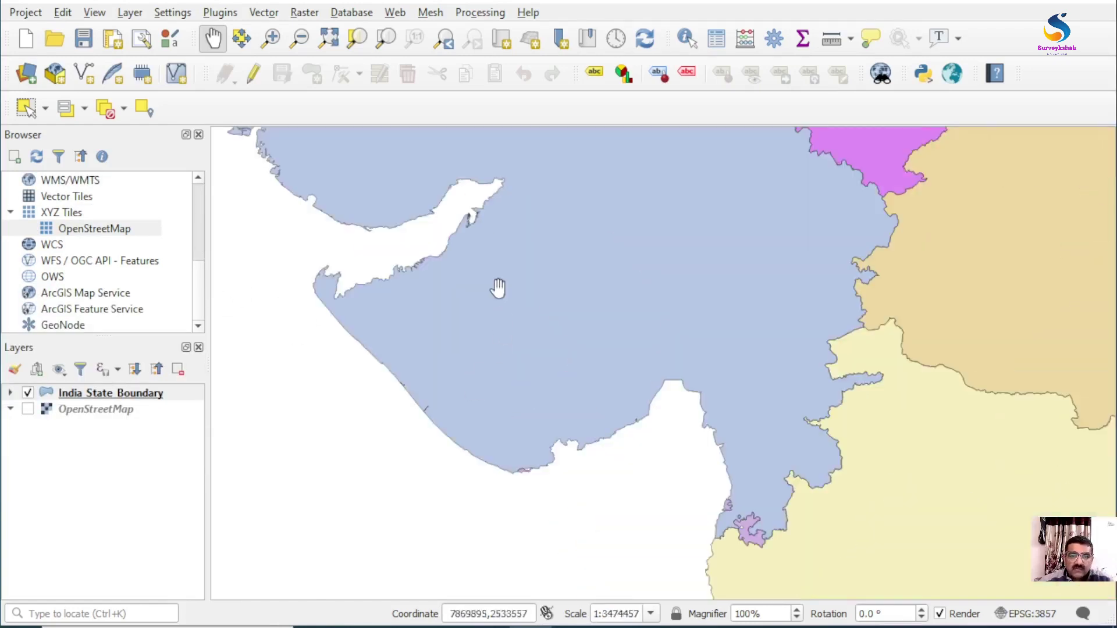
pyautogui.moveTo(501, 318); pyautogui.dragTo(473, 458)
pyautogui.scroll(1, 320, 428)
pyautogui.scroll(-1, 583, 367)
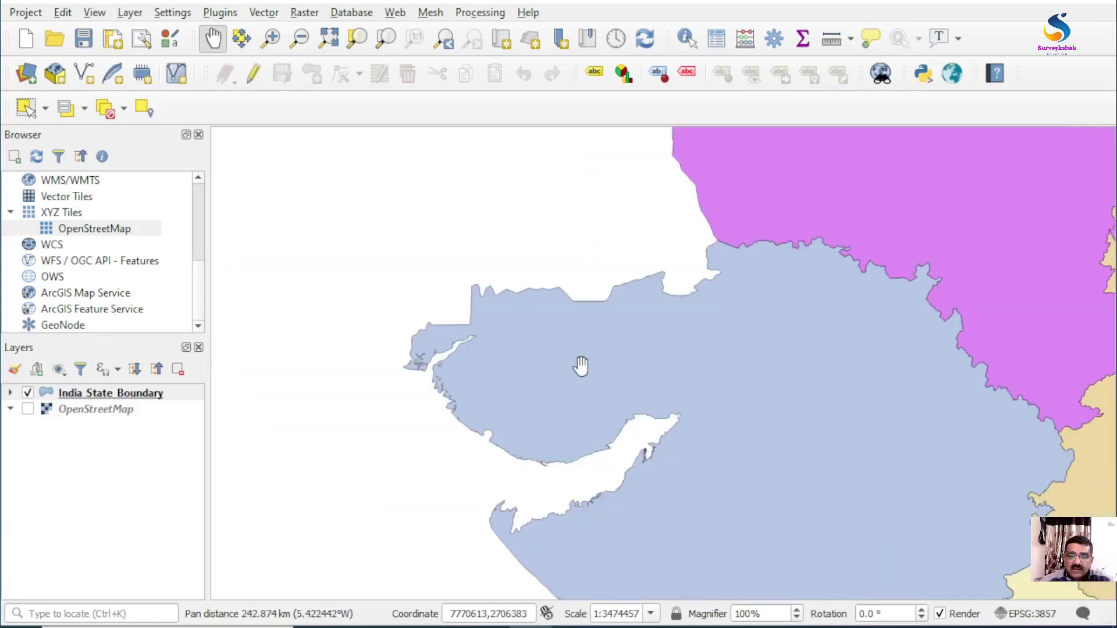
pyautogui.moveTo(894, 472); pyautogui.dragTo(706, 371)
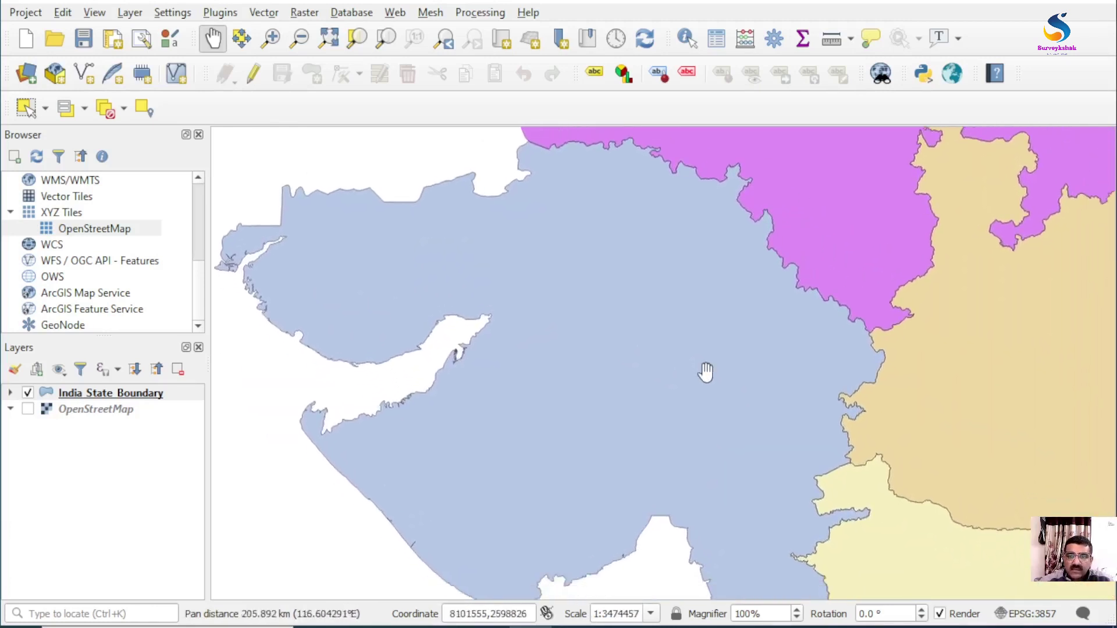
pyautogui.scroll(-1, 696, 332)
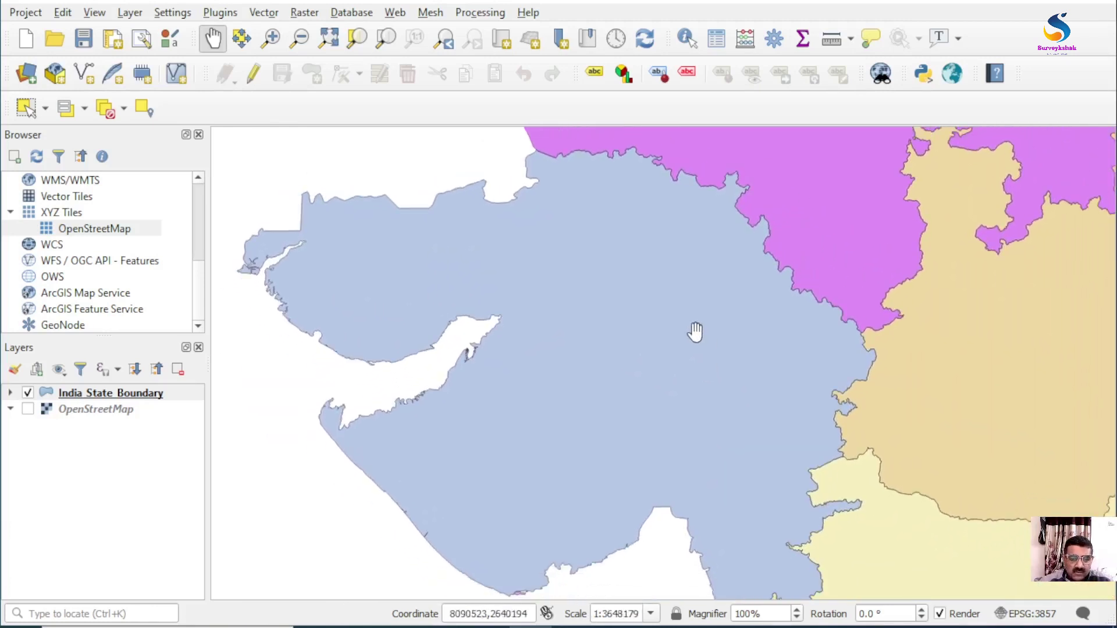
pyautogui.scroll(-1, 695, 332)
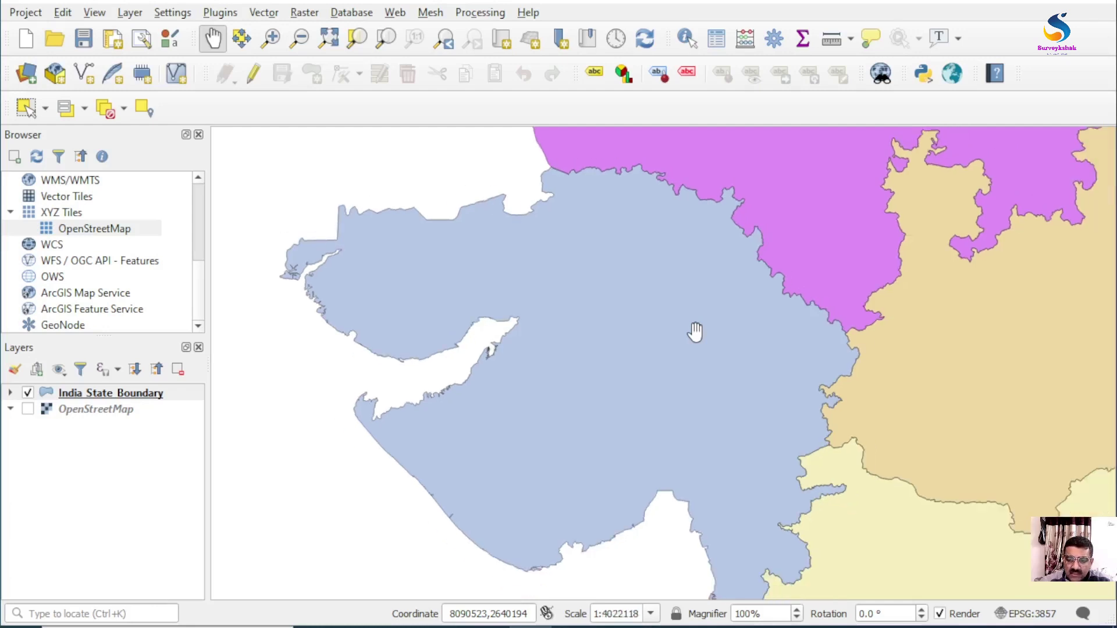
pyautogui.moveTo(693, 354); pyautogui.dragTo(651, 324)
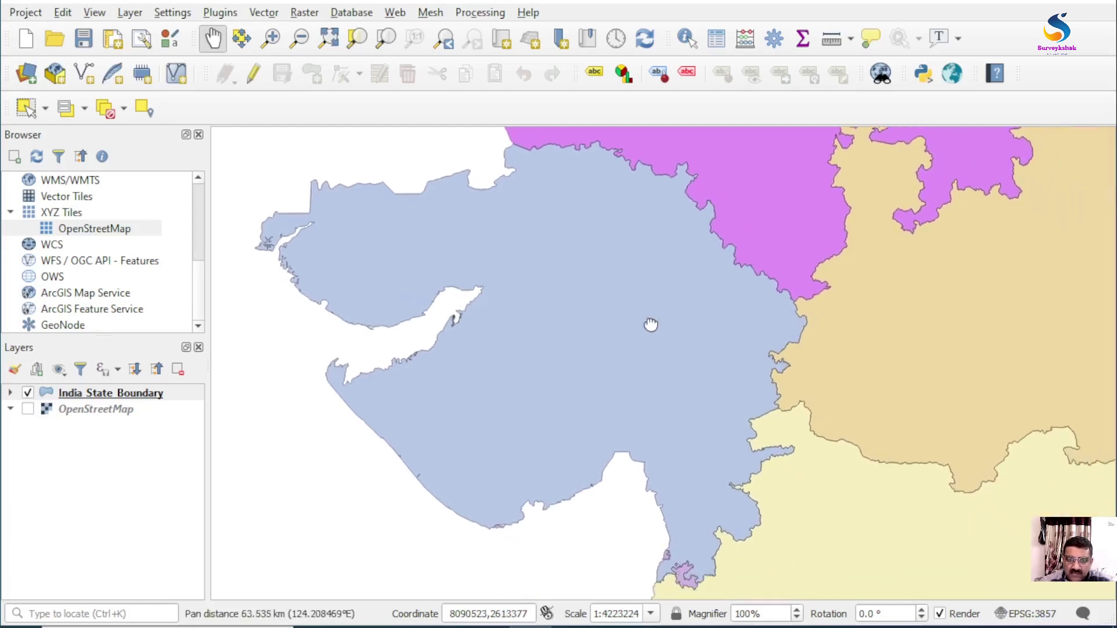
pyautogui.moveTo(591, 336); pyautogui.dragTo(591, 329)
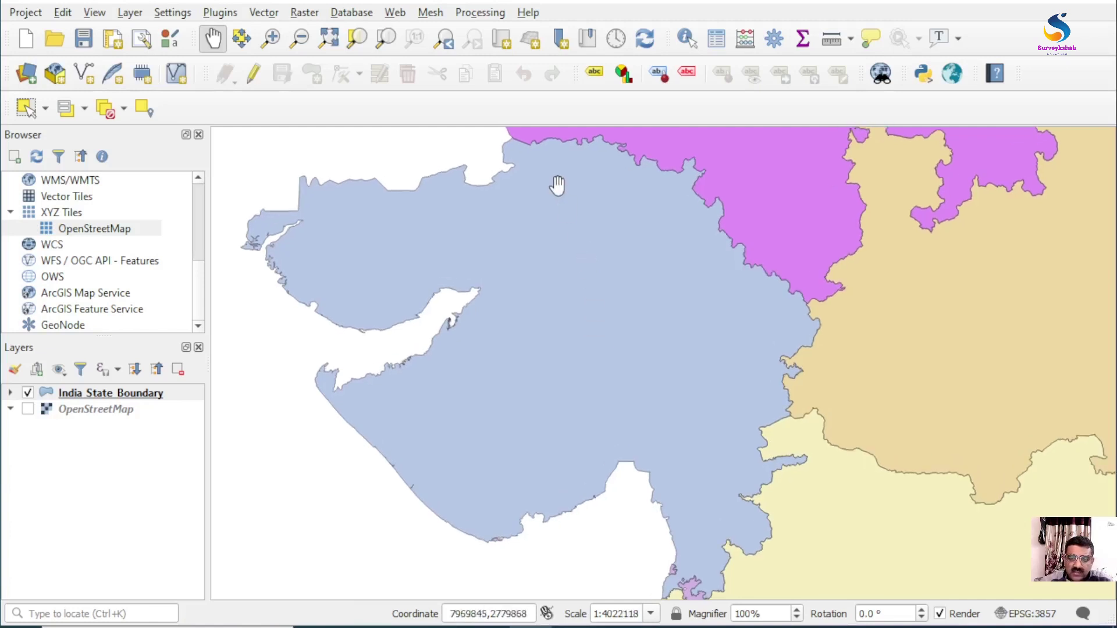
pyautogui.moveTo(576, 273); pyautogui.dragTo(568, 267)
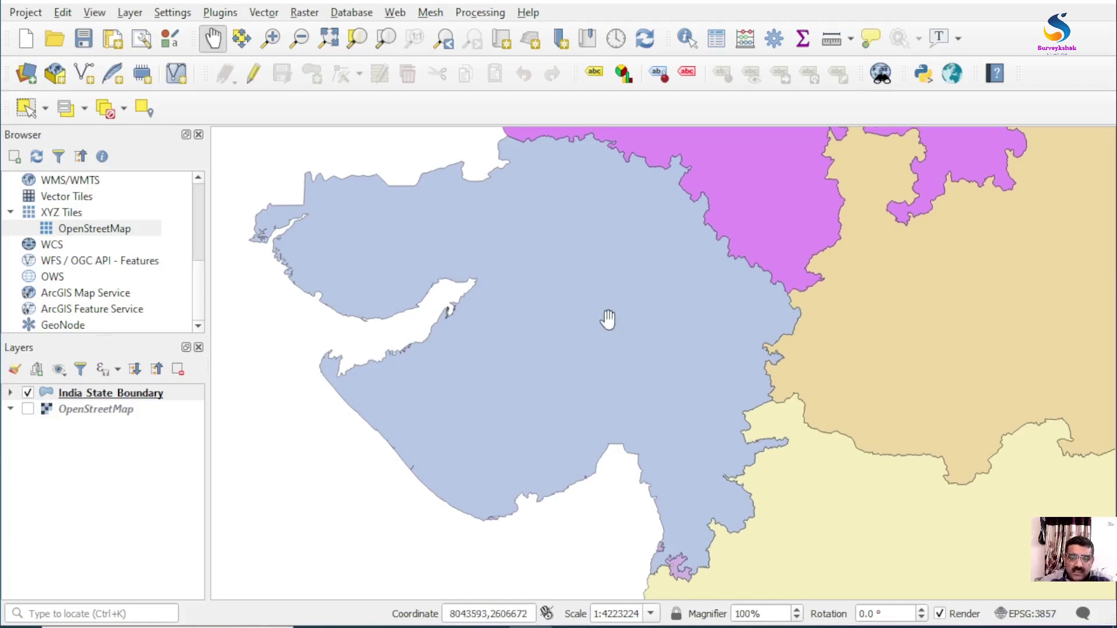
pyautogui.scroll(-1, 608, 318)
pyautogui.scroll(1, 608, 319)
pyautogui.moveTo(608, 256); pyautogui.dragTo(620, 306)
pyautogui.scroll(-1, 619, 306)
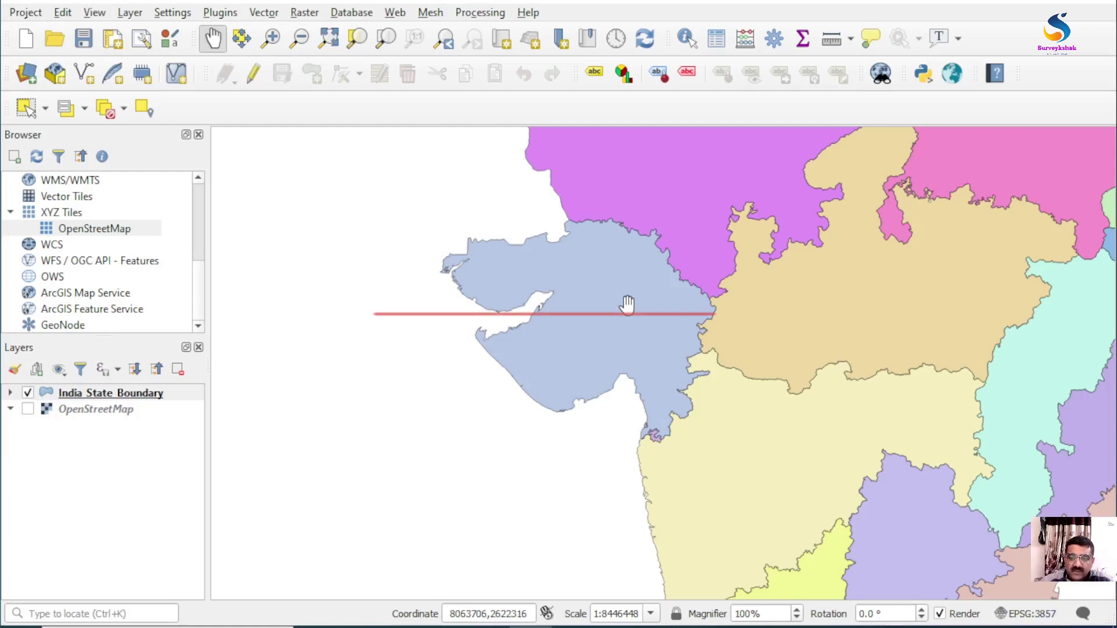
pyautogui.scroll(1, 619, 306)
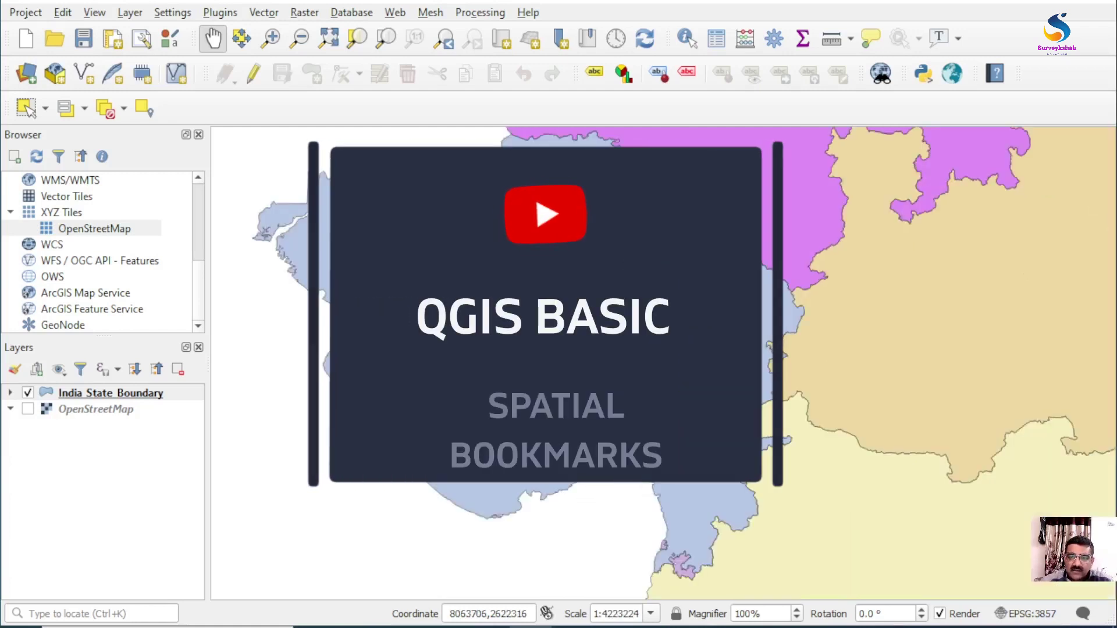
pyautogui.moveTo(620, 306); pyautogui.dragTo(629, 294)
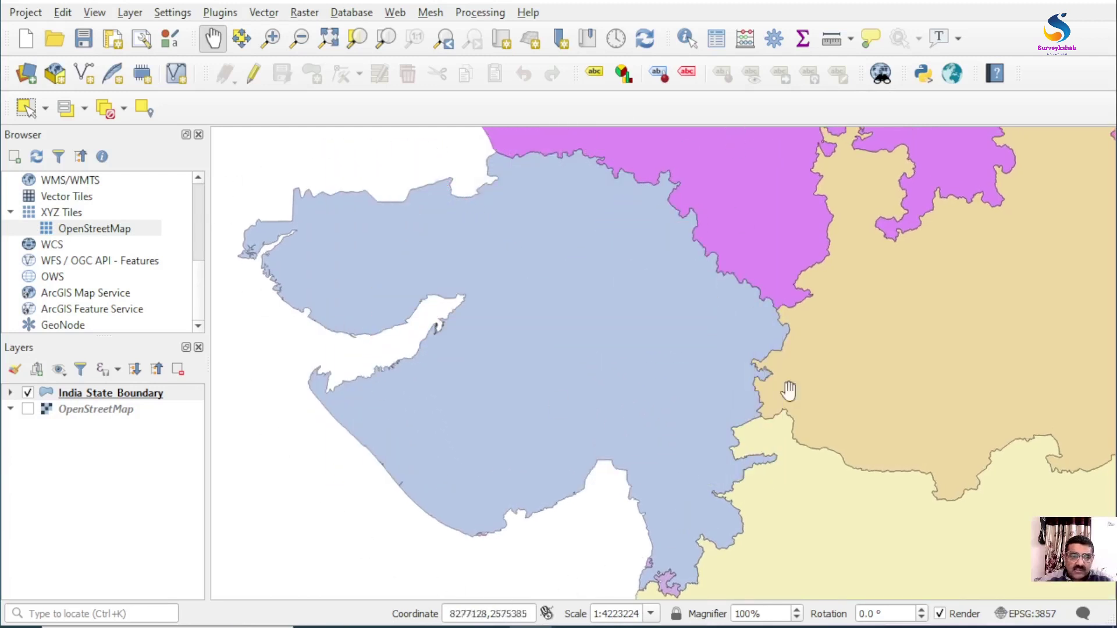
# Create a spatial bookmark named Gujrat from the current map extent, saved in User Bookmarks.
pyautogui.click(97, 14)
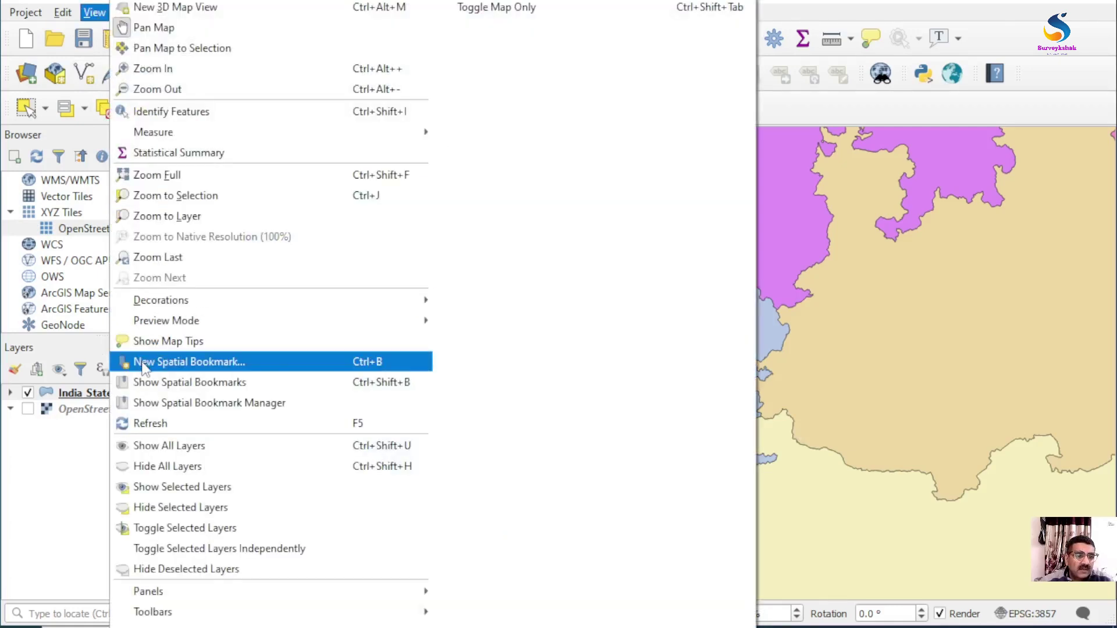
pyautogui.click(147, 362)
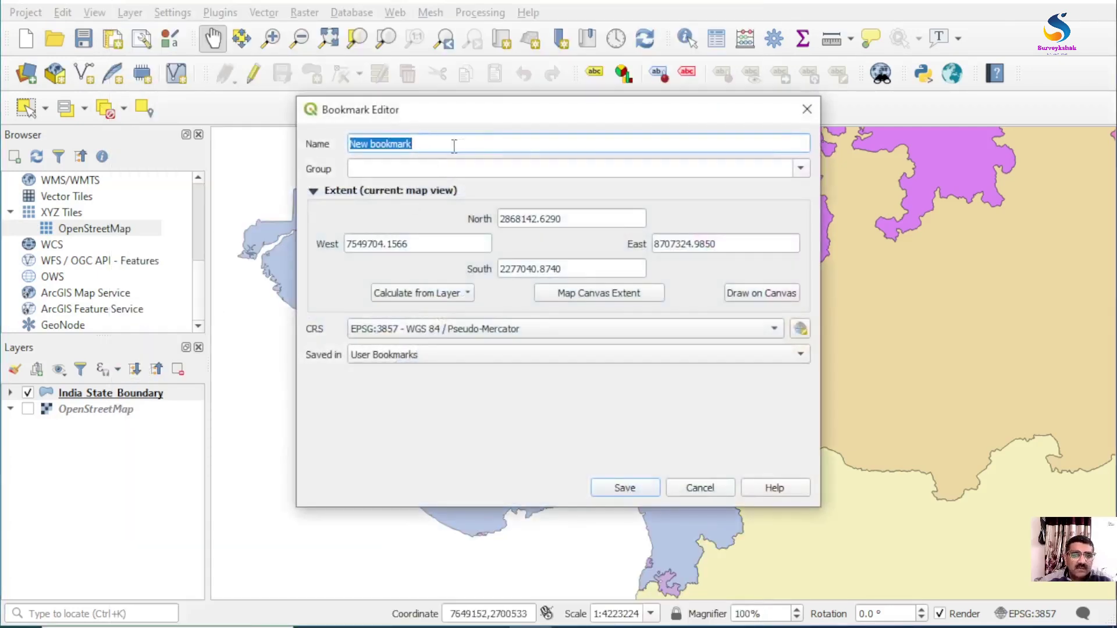
pyautogui.write('g')
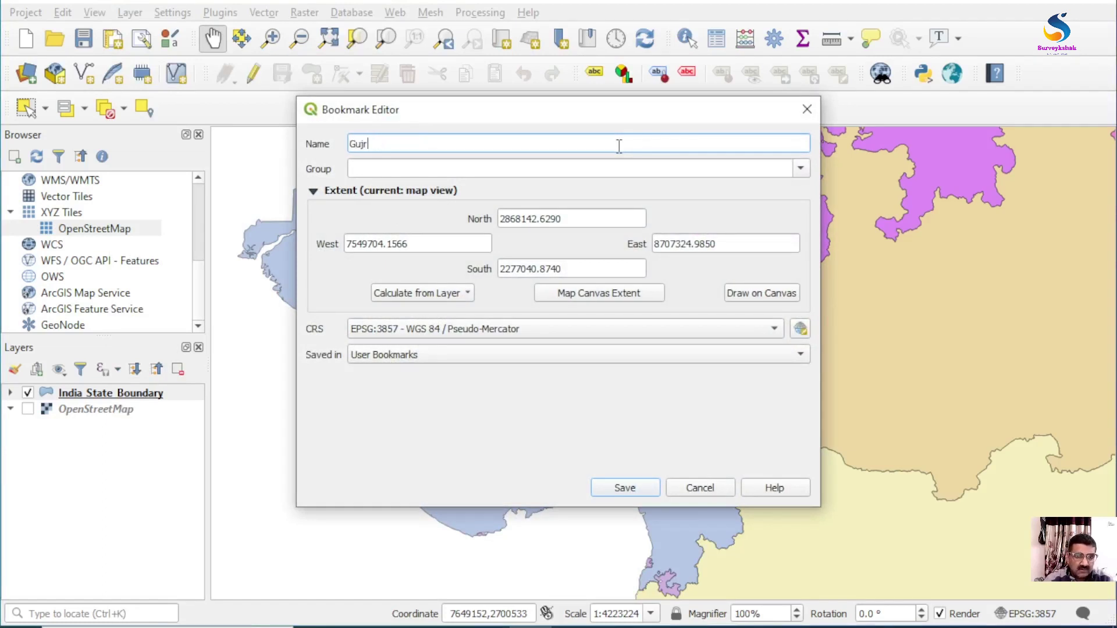
pyautogui.click(624, 488)
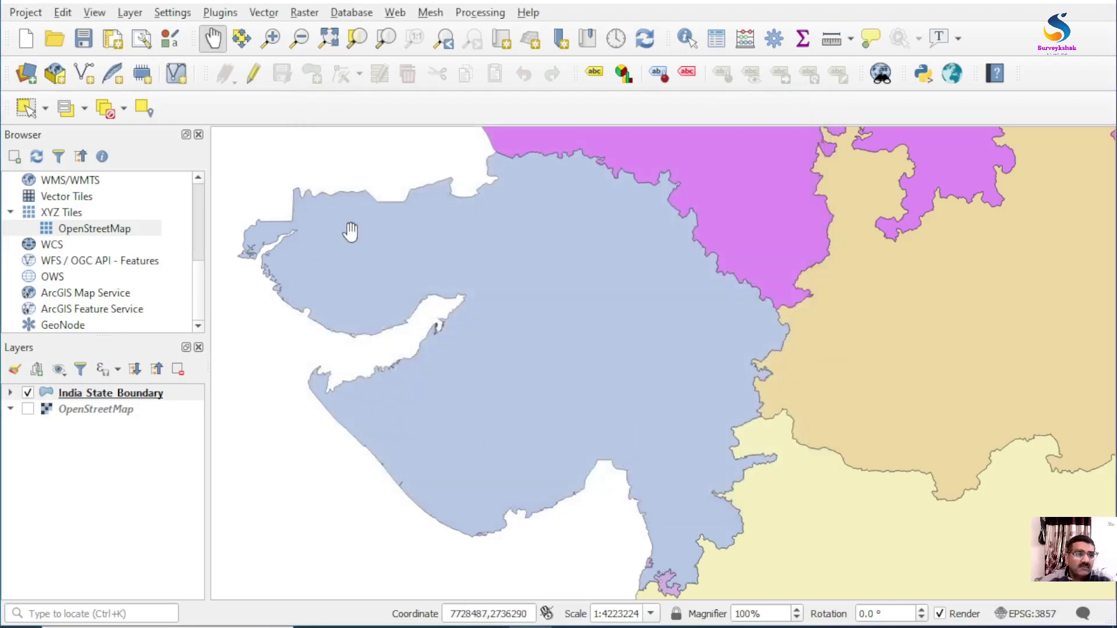
# Reopen the Spatial Bookmark Manager and select the Gujrat bookmark in its list.
pyautogui.moveTo(558, 325)
pyautogui.mouseDown()
pyautogui.moveTo(563, 349)
pyautogui.moveTo(576, 334)
pyautogui.moveTo(570, 299)
pyautogui.moveTo(579, 324)
pyautogui.mouseUp()
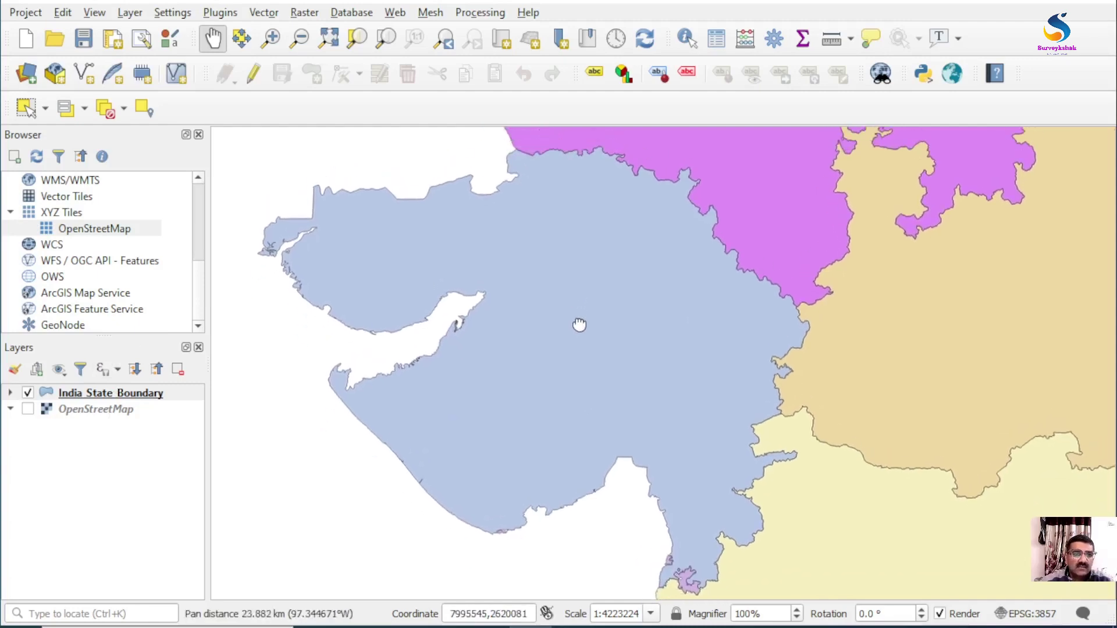
pyautogui.rightClick(758, 114)
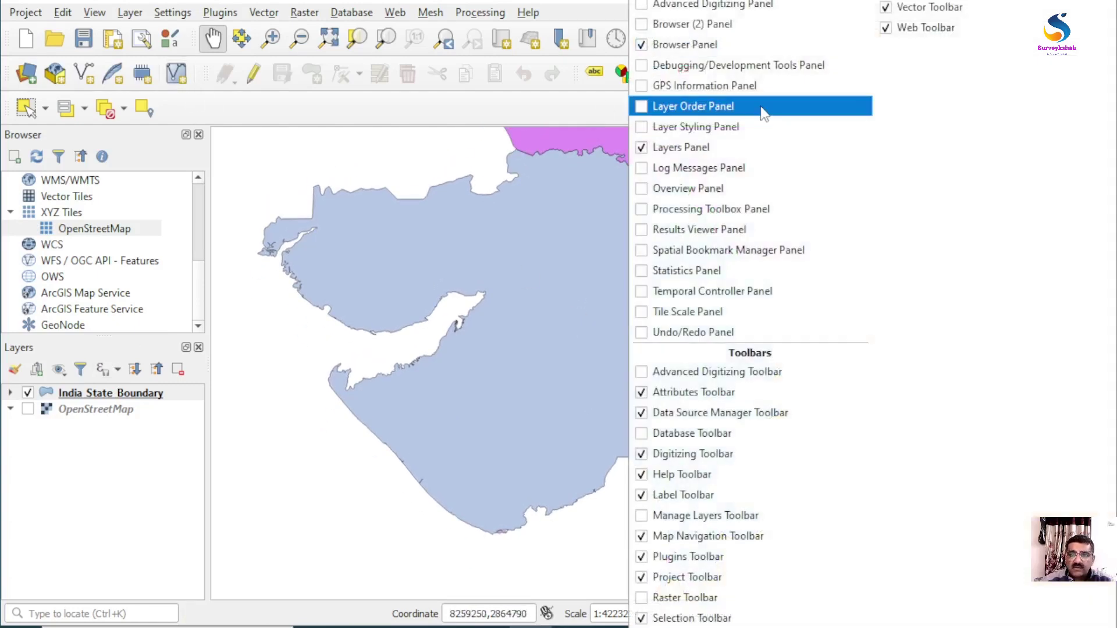
pyautogui.click(704, 251)
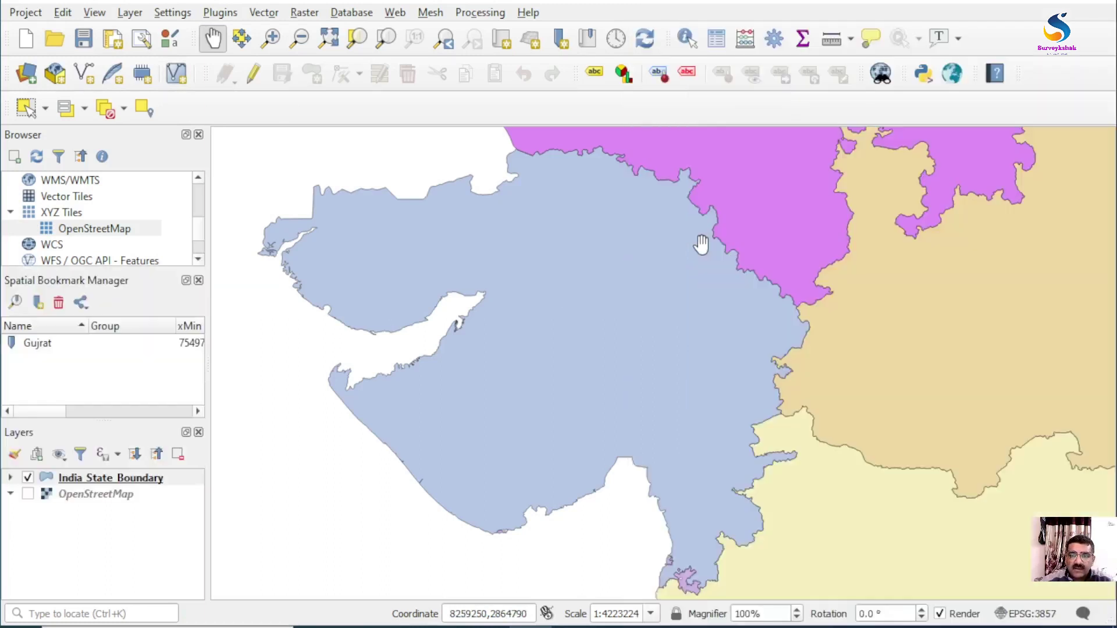
pyautogui.click(41, 350)
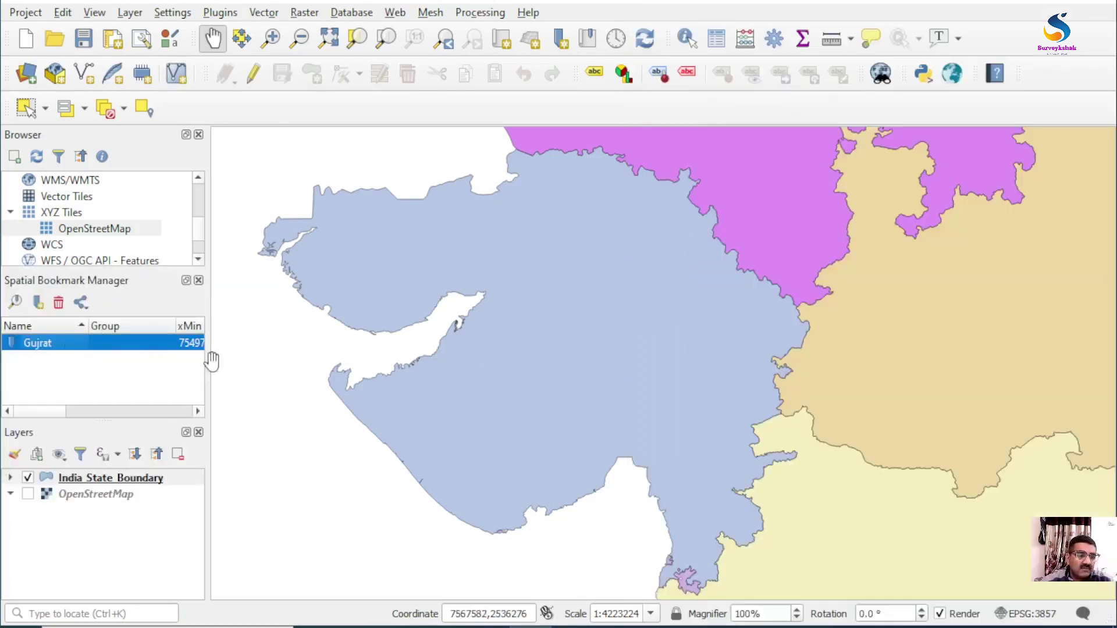
# Frame the state of Sikkim at a scale of about 1:1055806 and save that extent as a spatial bookmark named Sikkim.
pyautogui.scroll(-3, 541, 340)
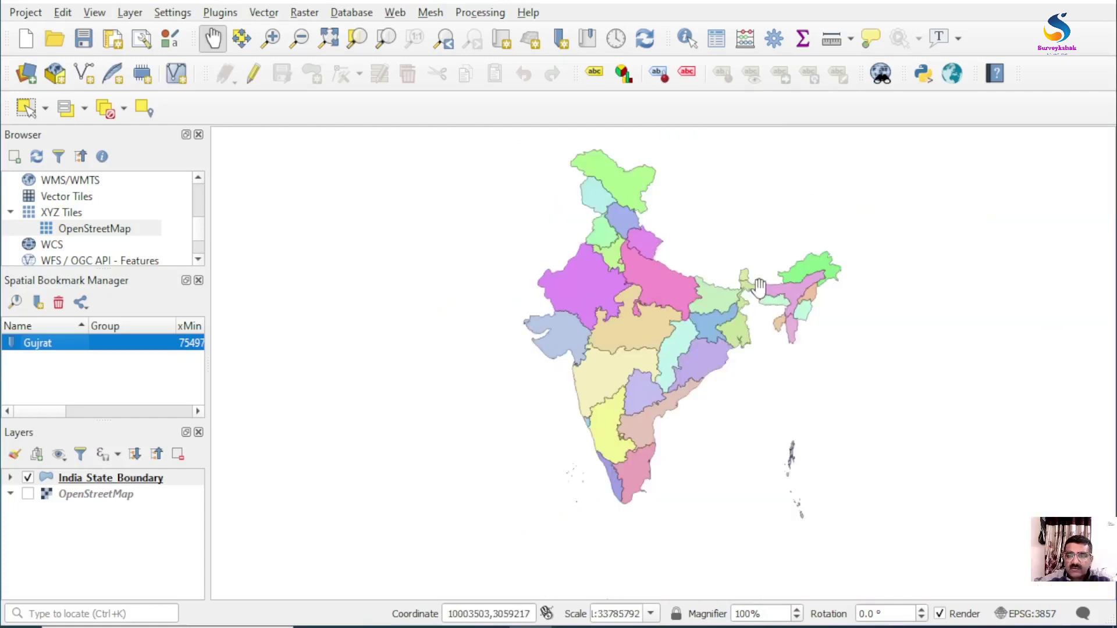
pyautogui.scroll(4, 759, 285)
pyautogui.moveTo(750, 410); pyautogui.dragTo(648, 274)
pyautogui.scroll(1, 648, 269)
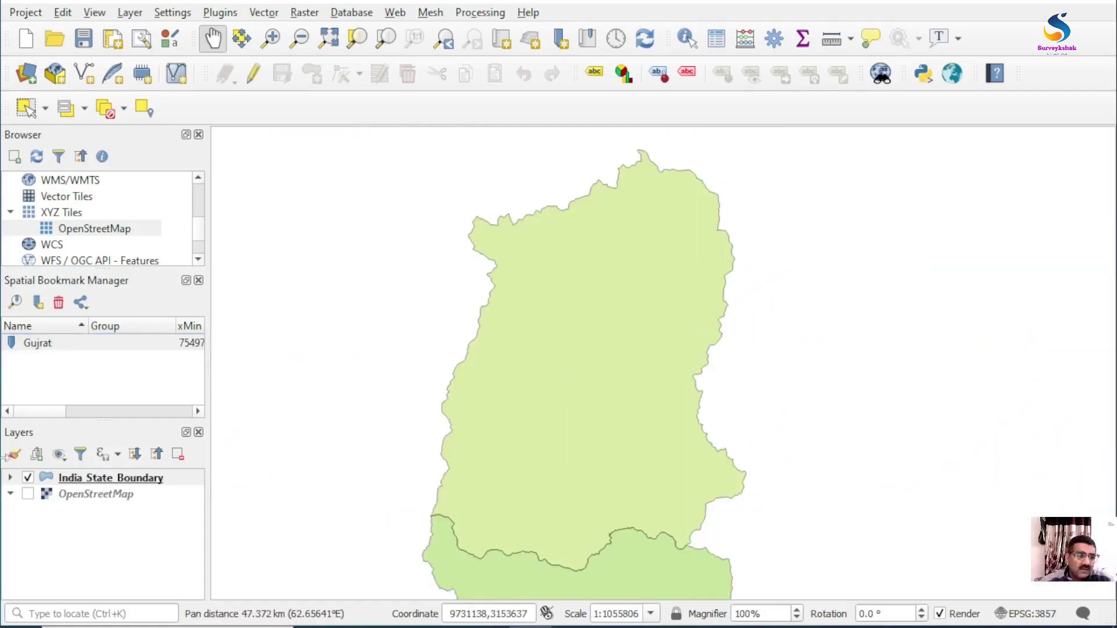
pyautogui.click(28, 477)
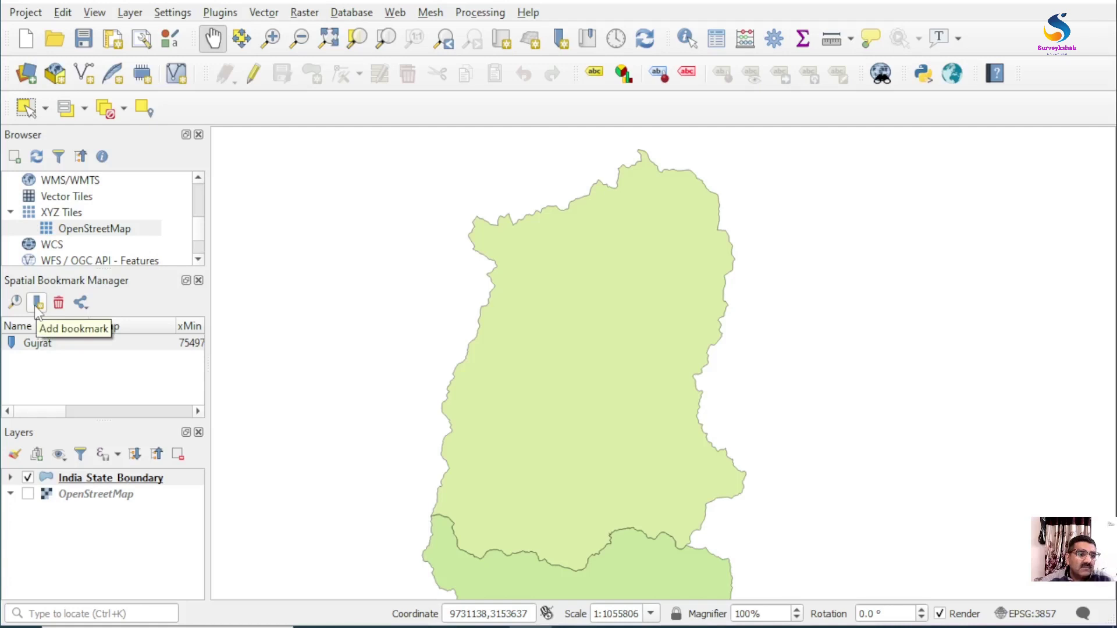
pyautogui.click(36, 305)
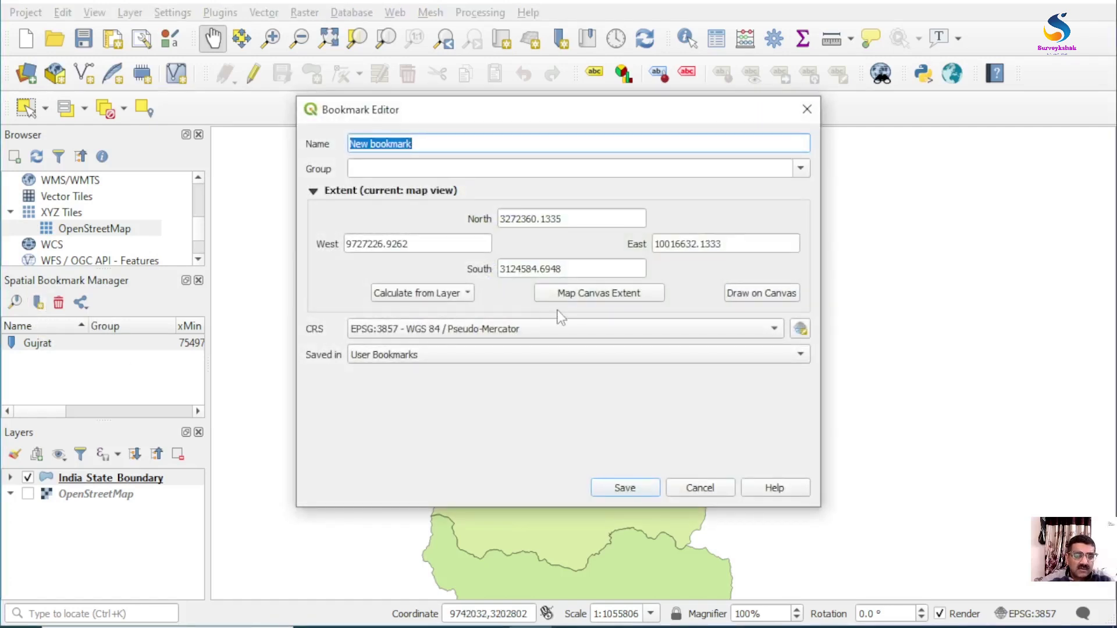
pyautogui.write('Sikki')
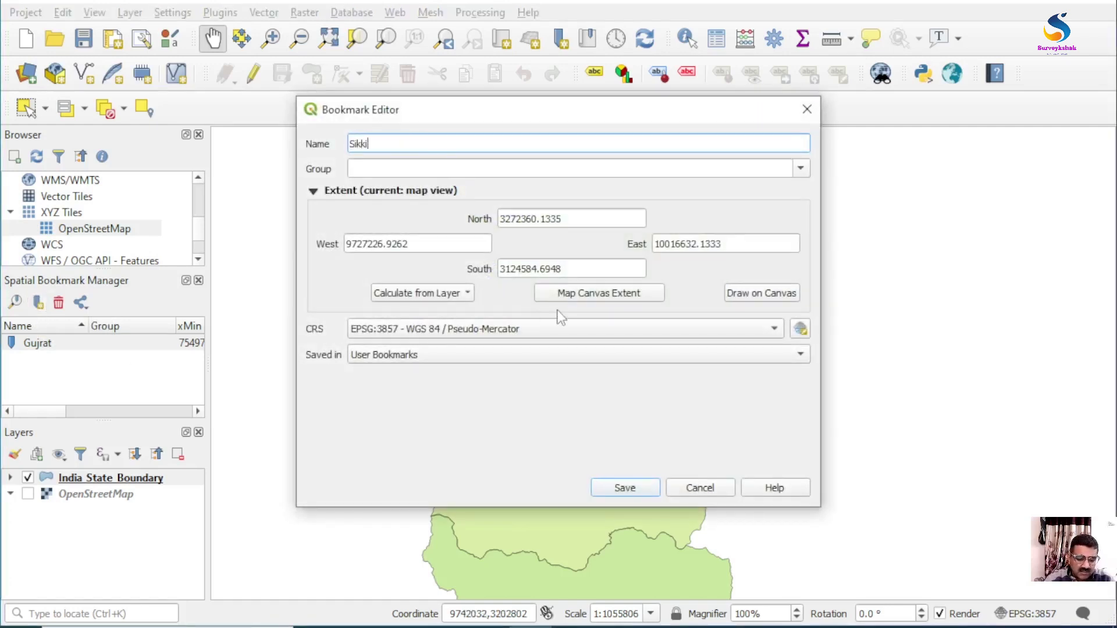
pyautogui.write('m')
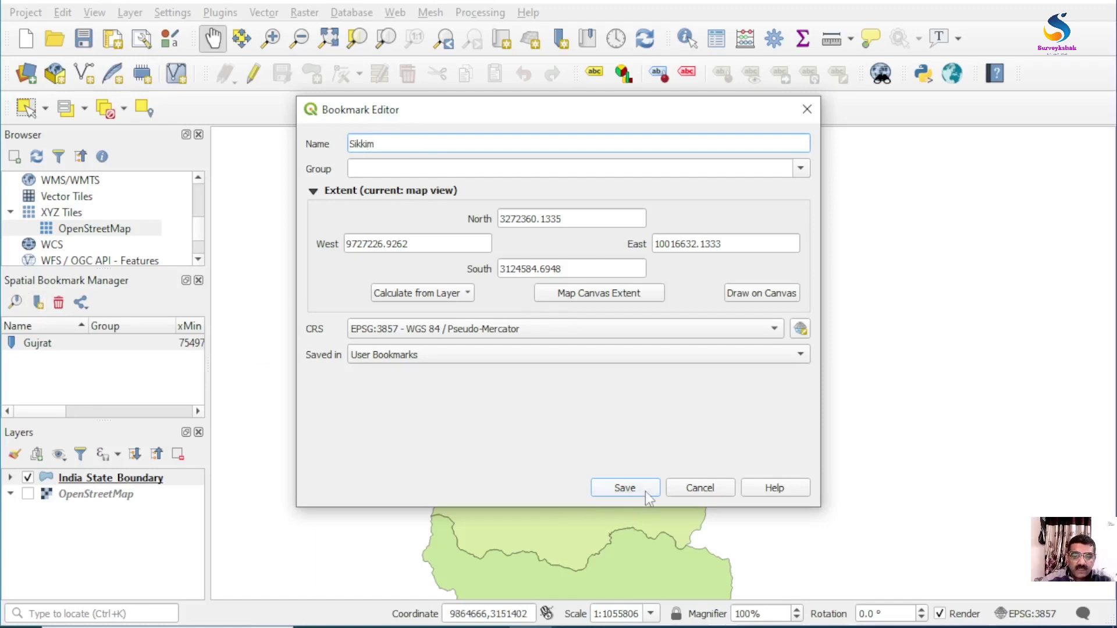
pyautogui.click(627, 488)
# Frame the state of Mizoram at a scale of about 1:2328052 and save that extent as a spatial bookmark named Mizoram.
pyautogui.scroll(-3, 615, 316)
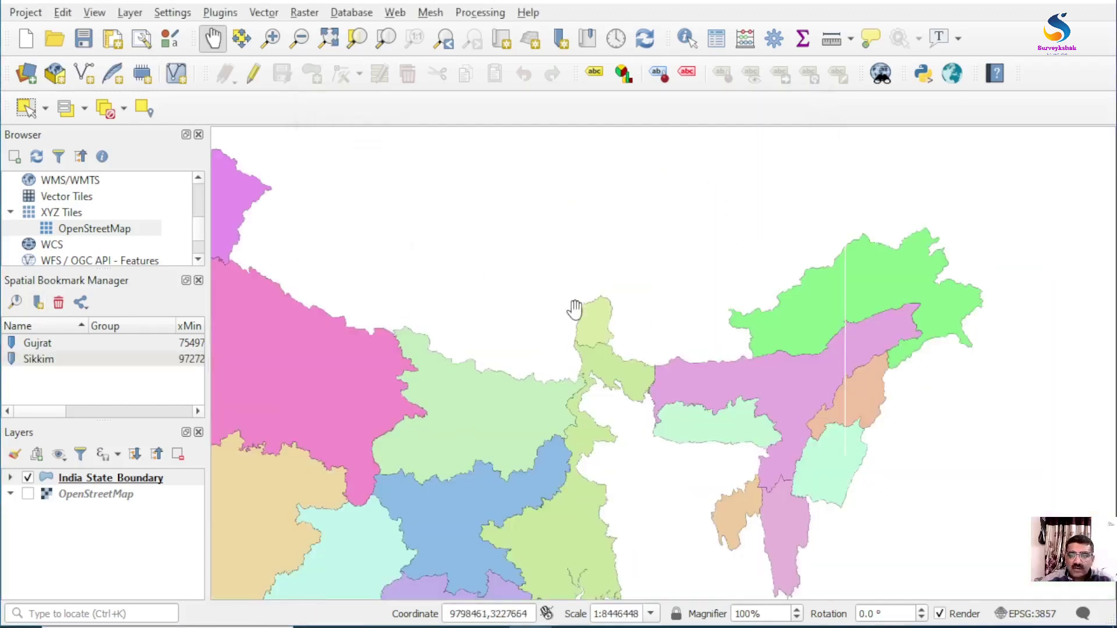
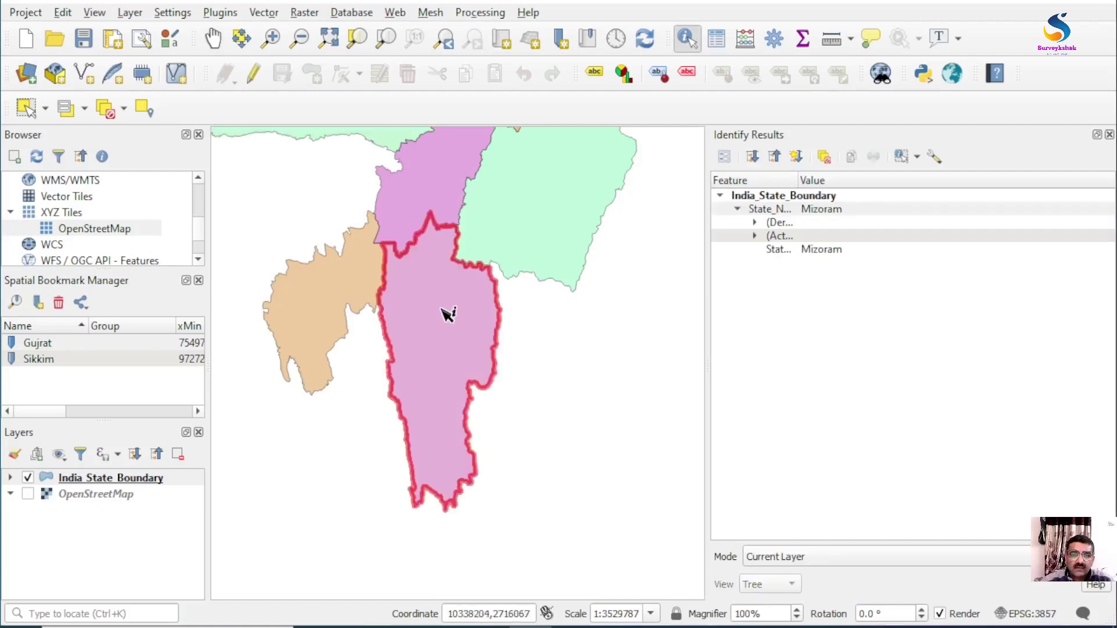
pyautogui.click(1109, 134)
pyautogui.scroll(1, 456, 404)
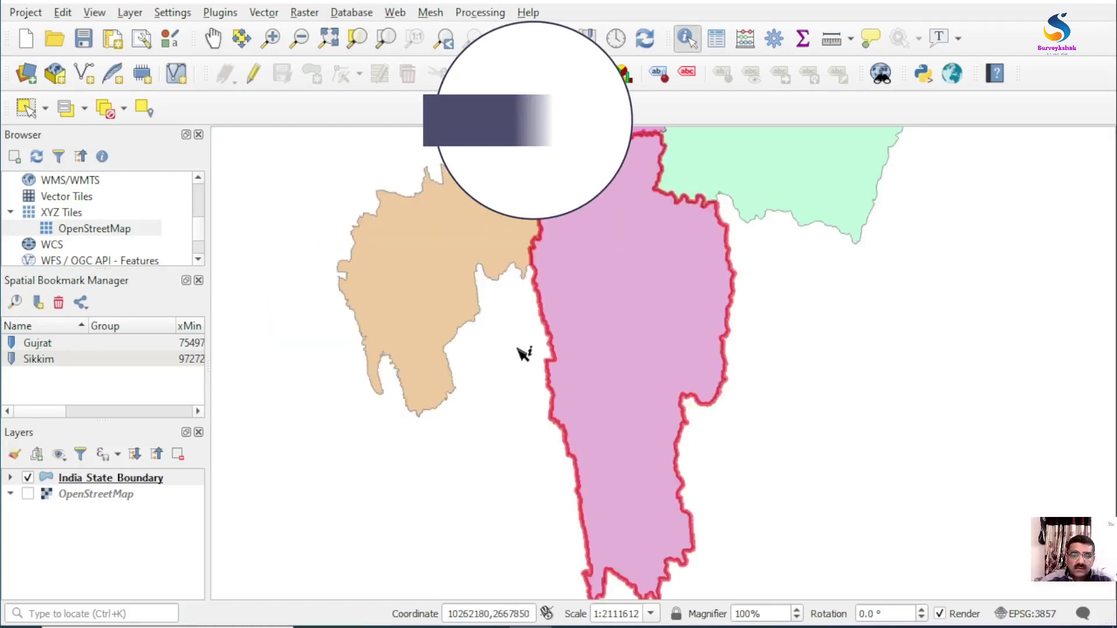
pyautogui.scroll(-1, 684, 328)
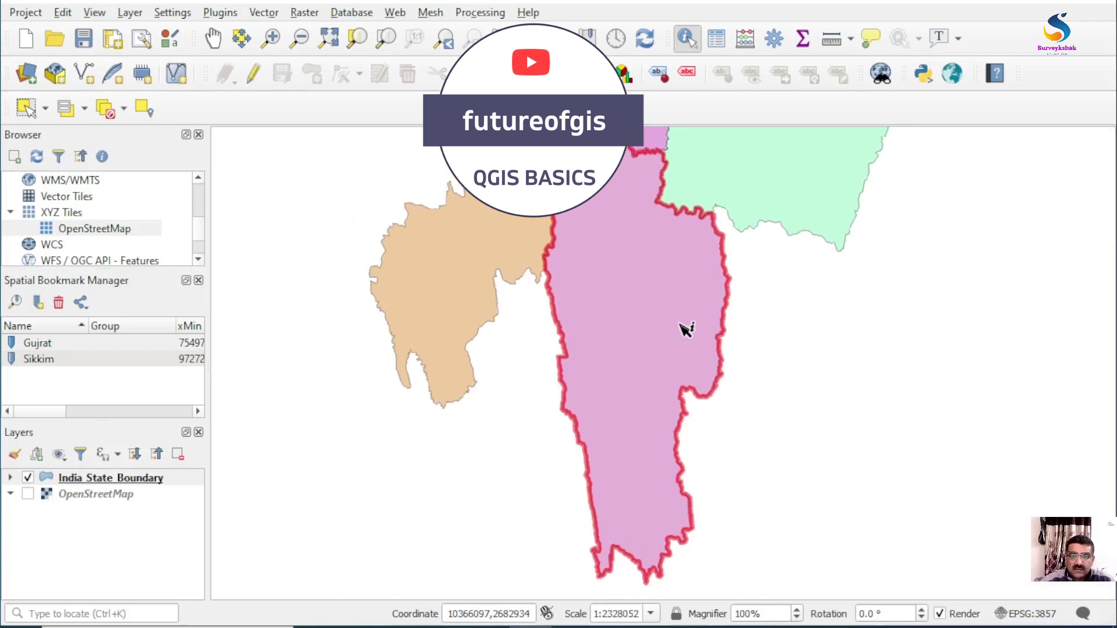
pyautogui.scroll(-1, 507, 287)
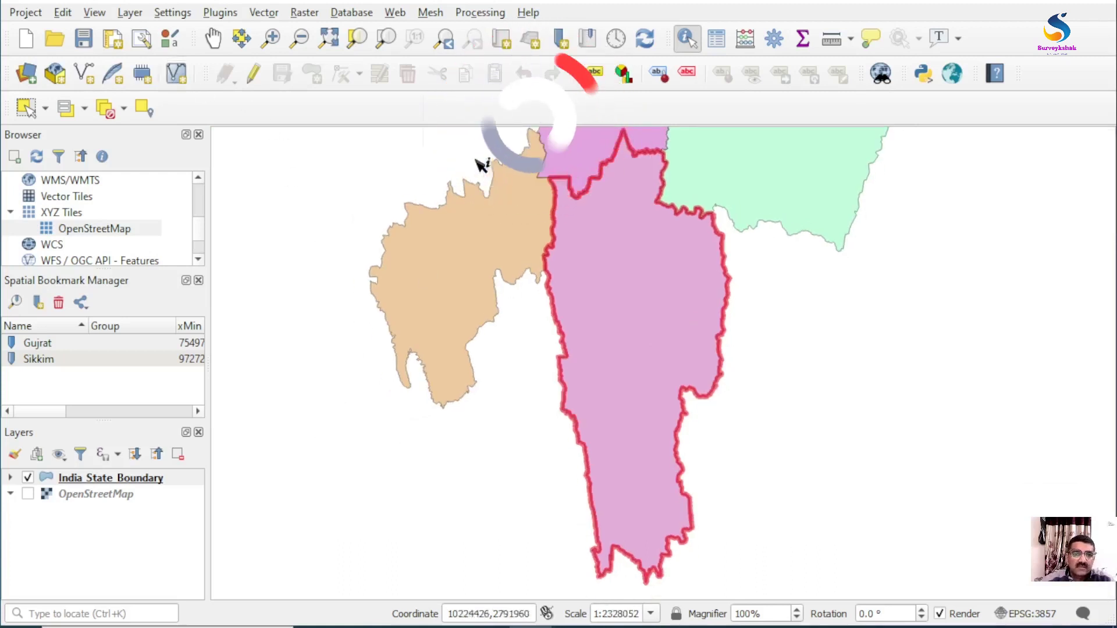
pyautogui.click(38, 302)
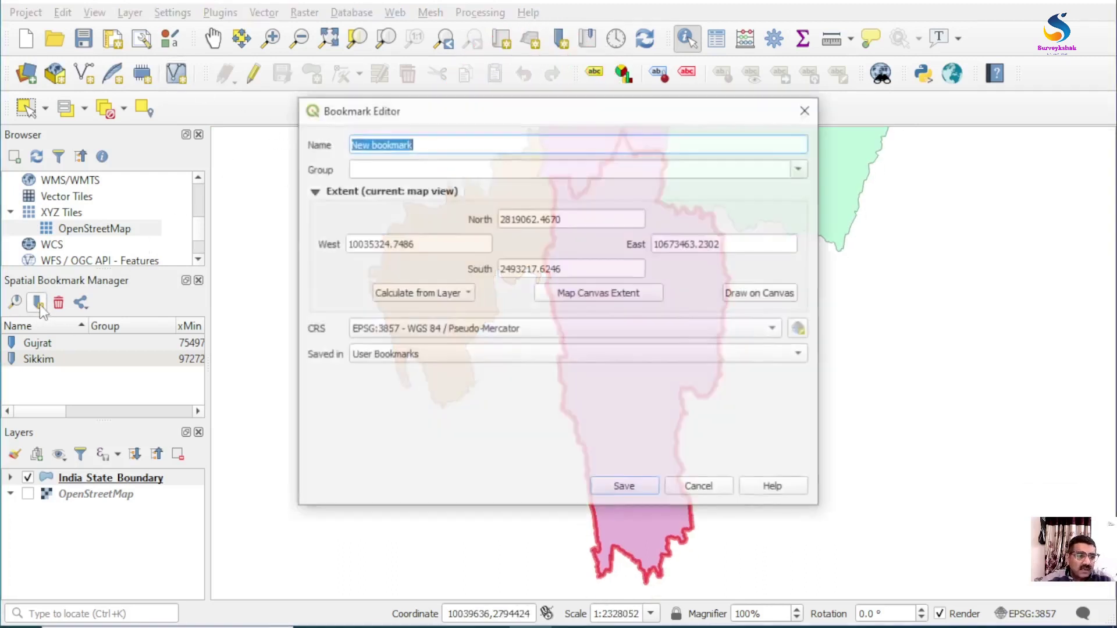
pyautogui.write('Mizoram')
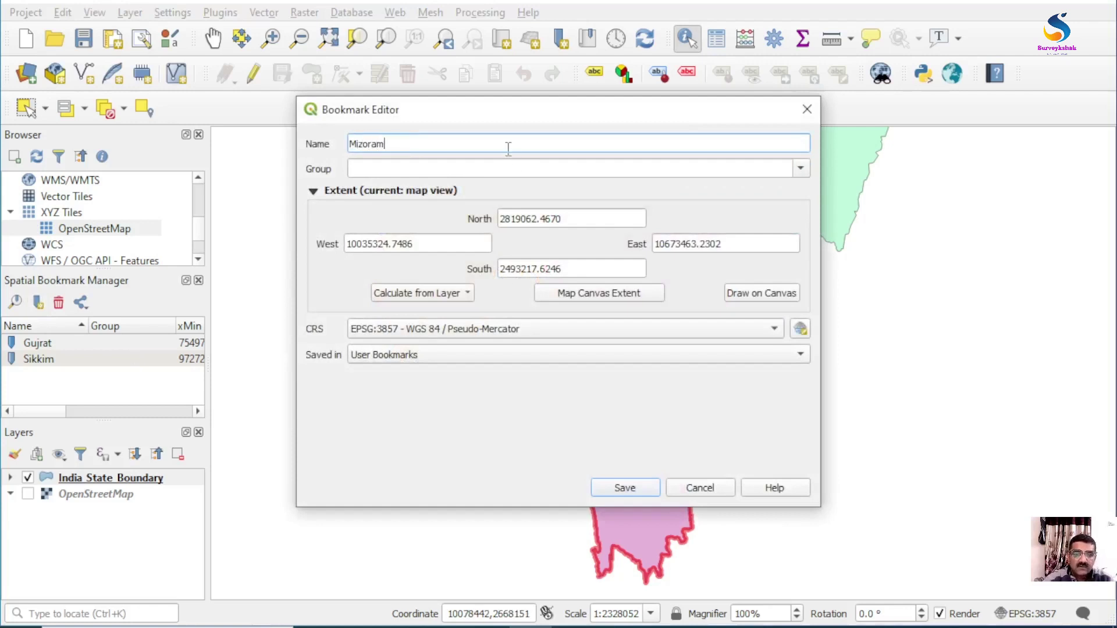
pyautogui.press('Return')
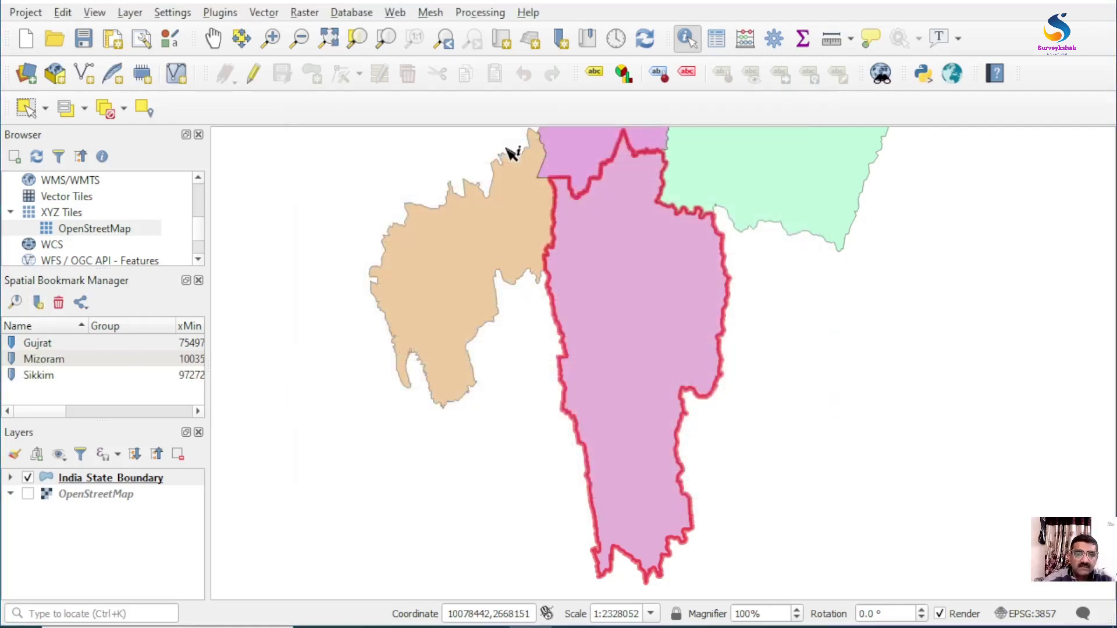
# Frame the state of Himachal Pradesh at a scale of about 1:2858444 and save that extent as a spatial bookmark named Himachal.
pyautogui.scroll(-4, 636, 456)
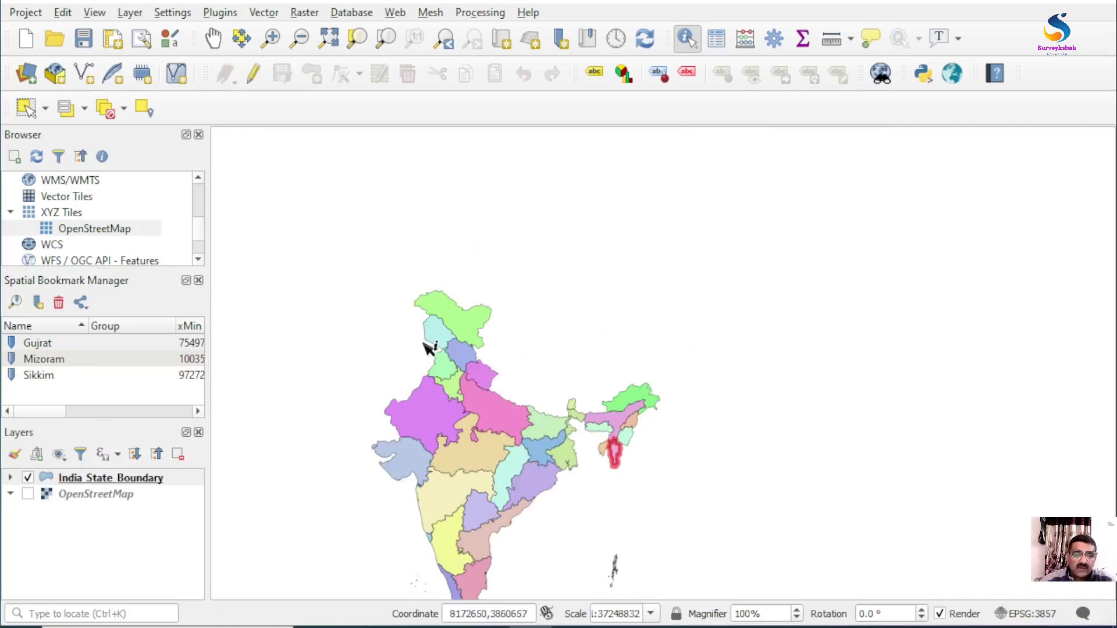
pyautogui.scroll(2, 429, 349)
pyautogui.scroll(1, 582, 461)
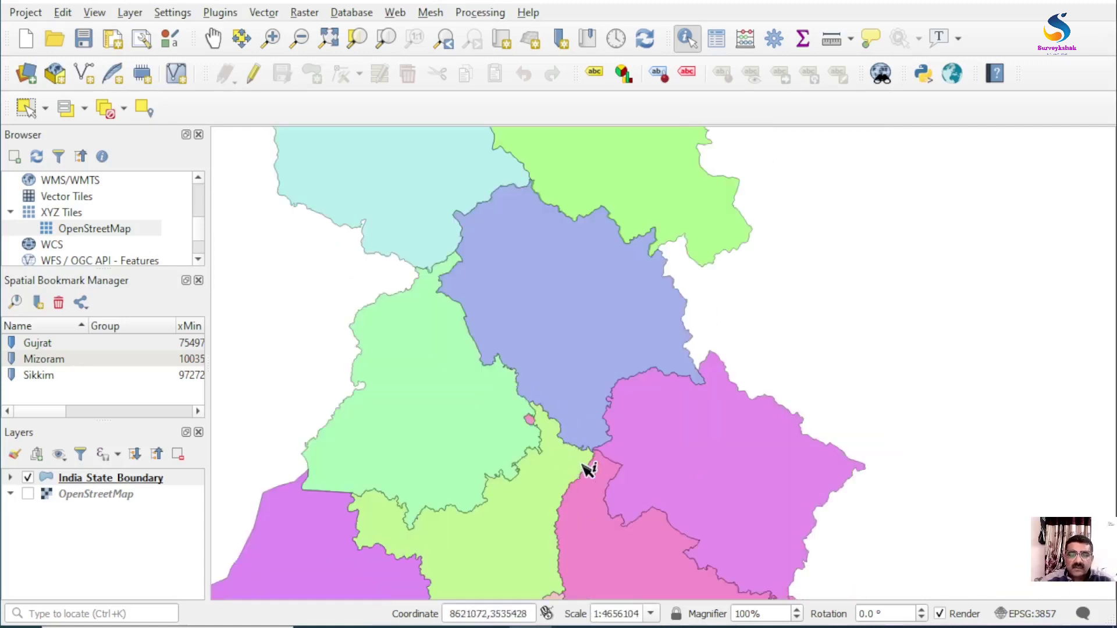
pyautogui.scroll(1, 613, 402)
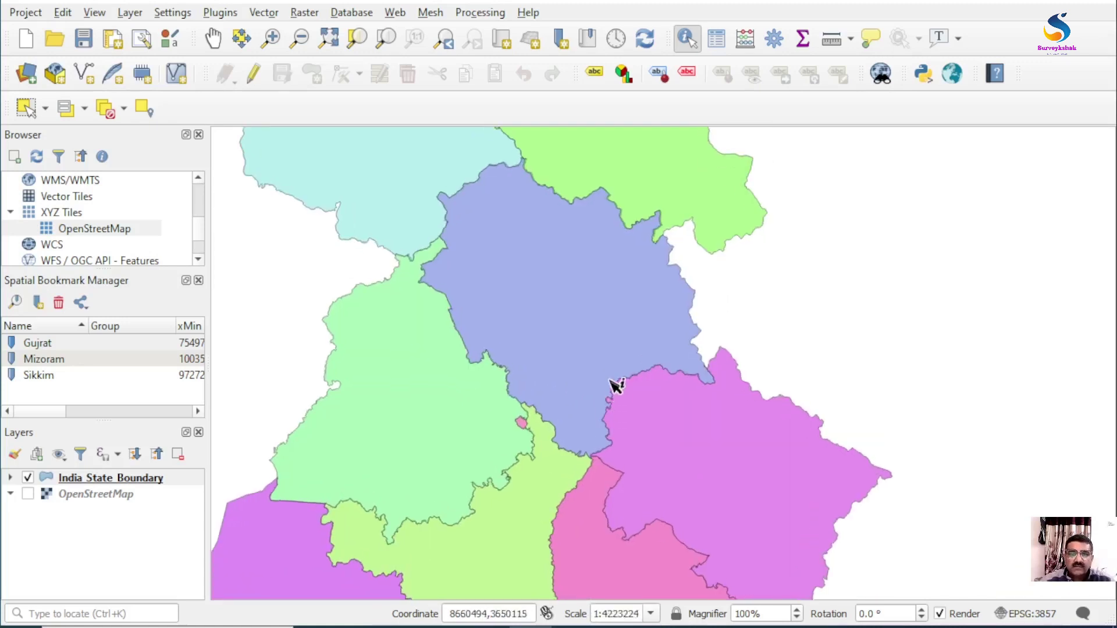
pyautogui.scroll(2, 521, 141)
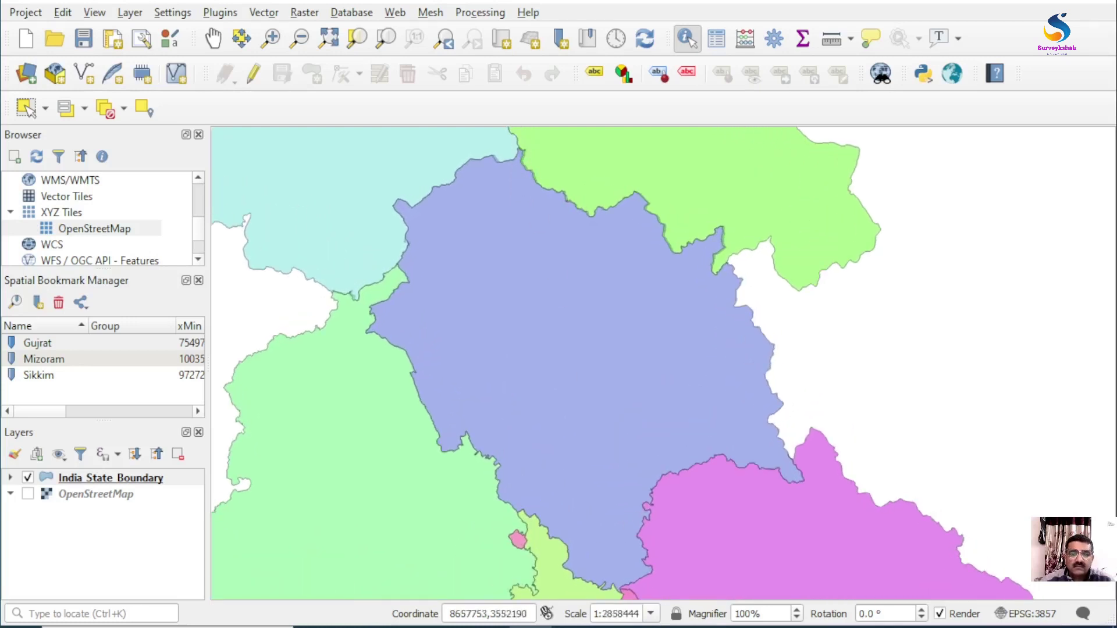
pyautogui.scroll(1, 630, 597)
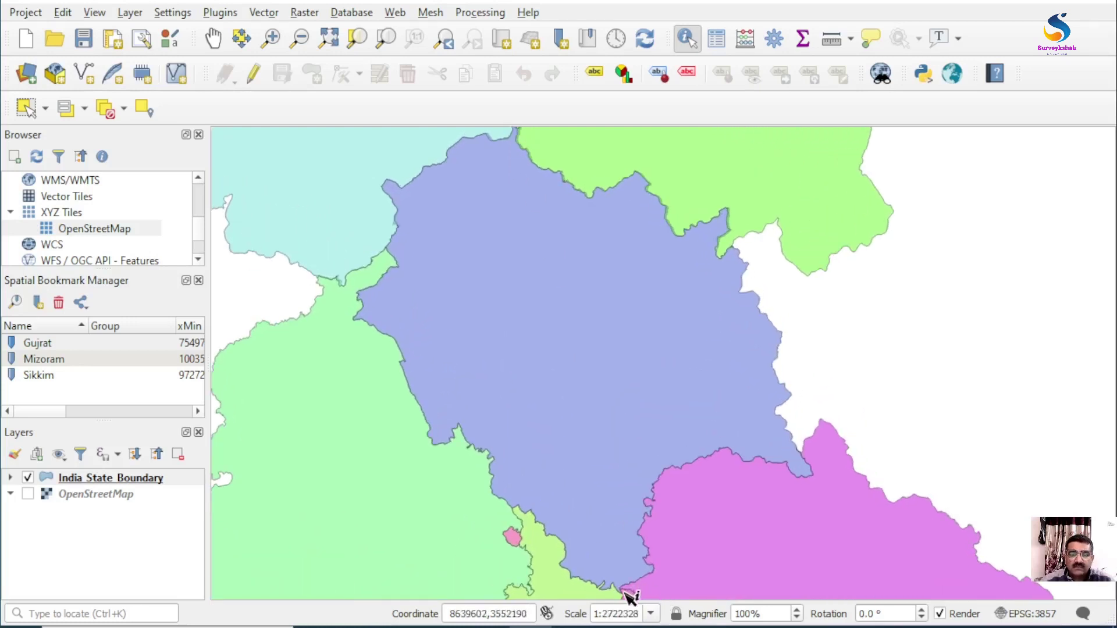
pyautogui.scroll(-1, 630, 597)
pyautogui.click(38, 303)
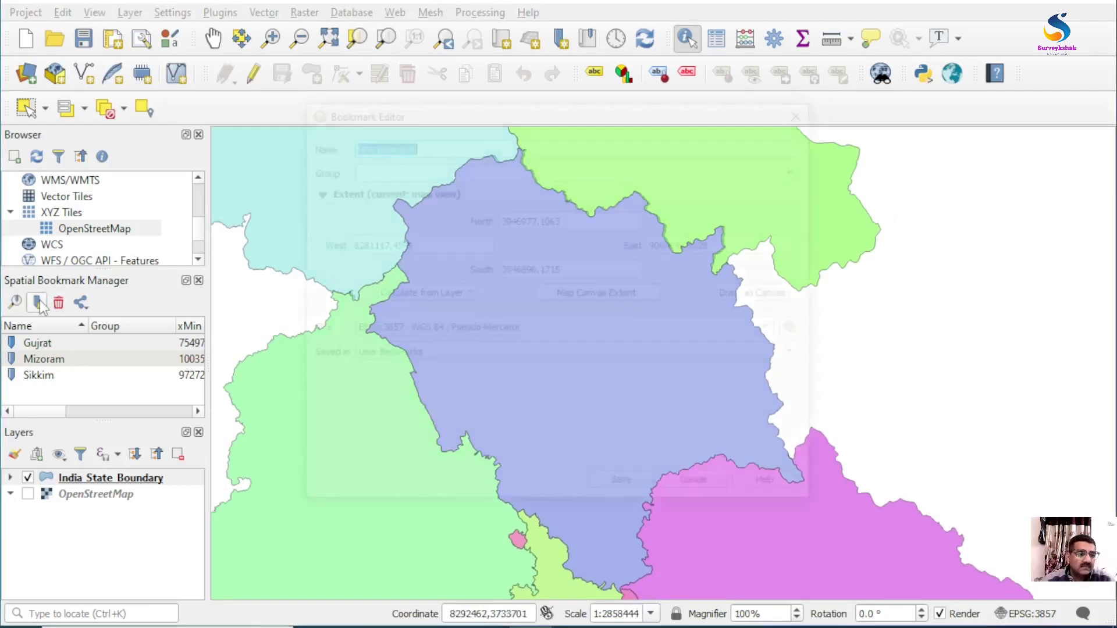
pyautogui.write('Himachal')
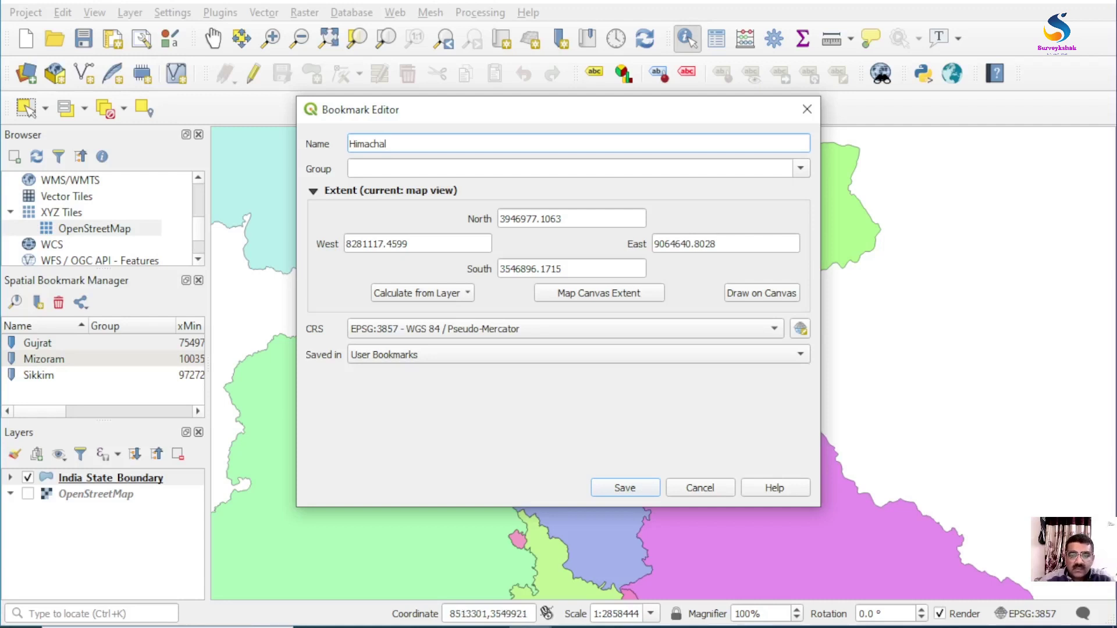
pyautogui.click(625, 487)
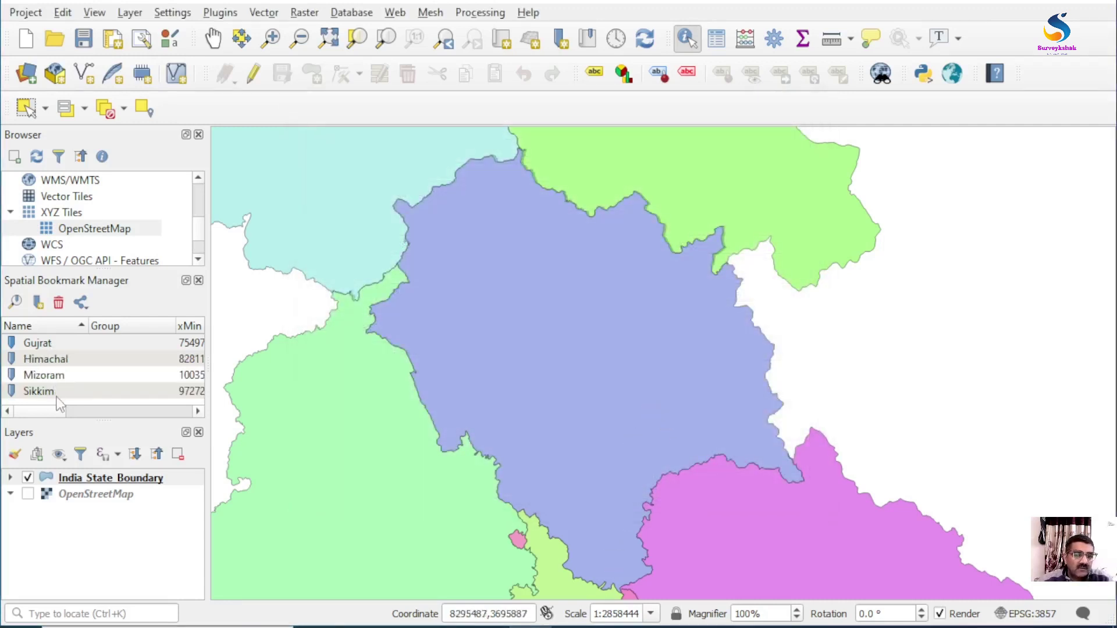
# Identify the lavender inland state in south-central India on the India_State_Boundary layer to check its name.
pyautogui.scroll(-3, 541, 250)
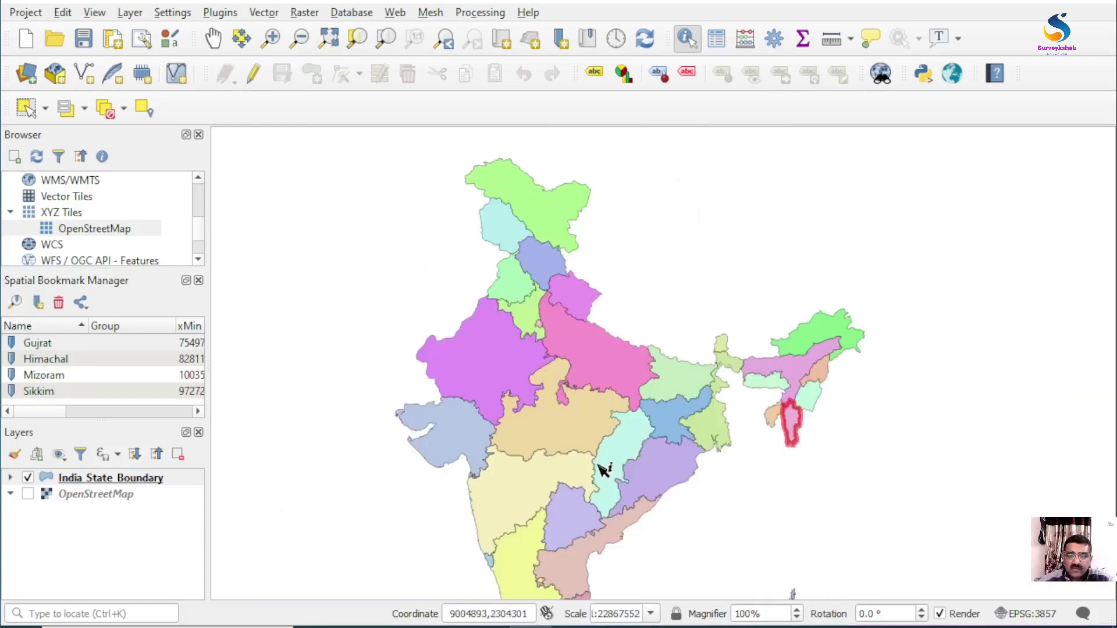
pyautogui.scroll(-1, 589, 364)
pyautogui.scroll(1, 572, 540)
pyautogui.scroll(2, 593, 391)
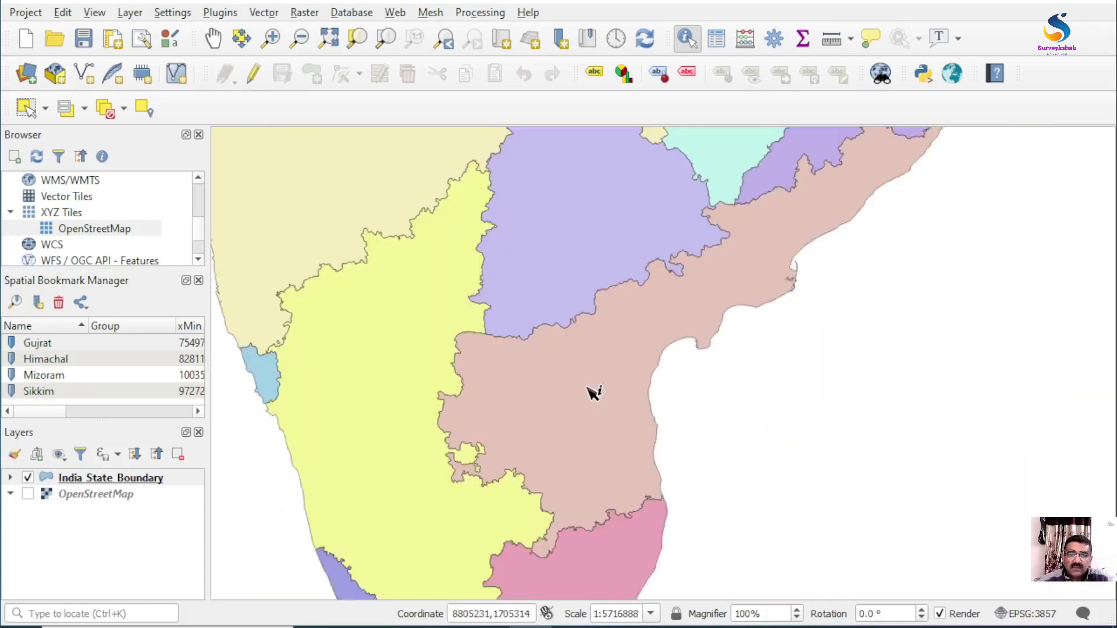
pyautogui.scroll(-1, 594, 387)
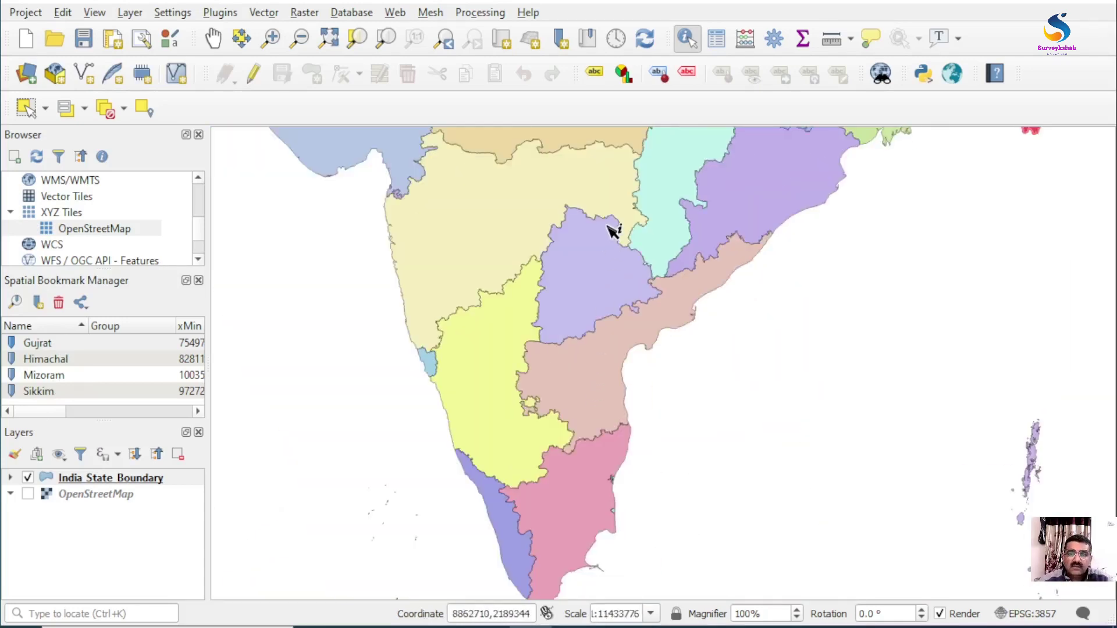
pyautogui.scroll(1, 642, 210)
pyautogui.scroll(1, 646, 357)
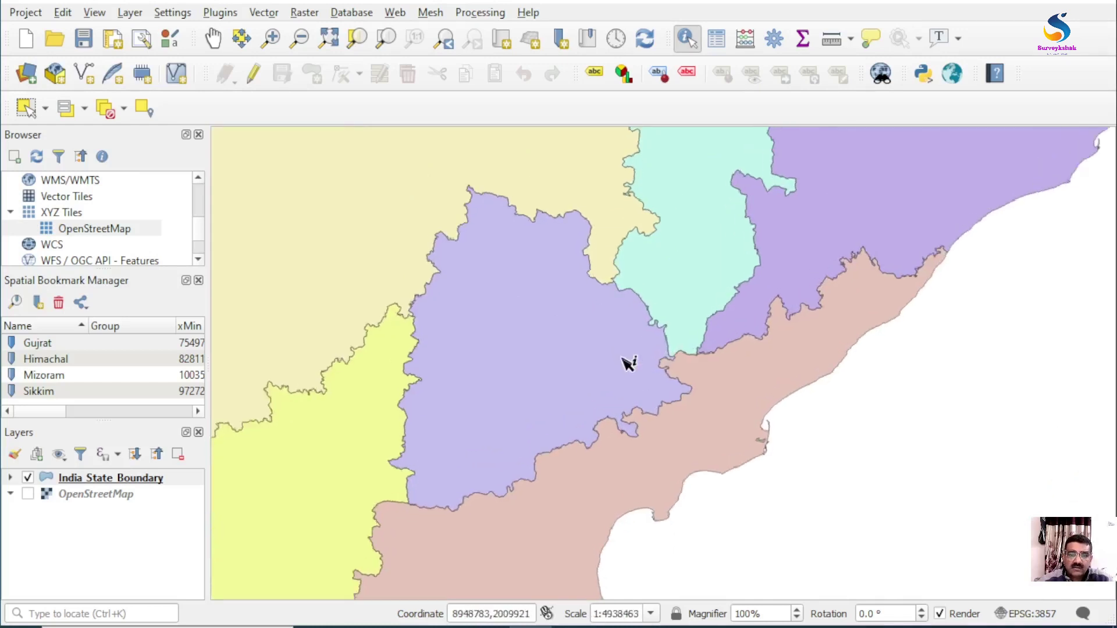
pyautogui.click(555, 346)
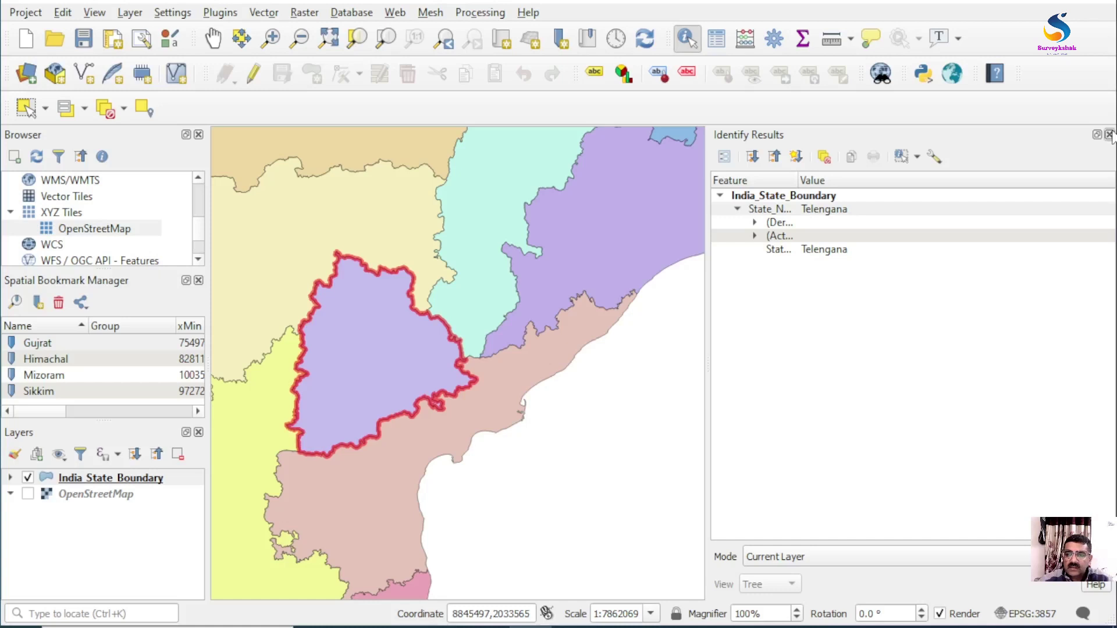
# Frame the state of Telengana at a scale of about 1:3509673 and save that extent as a spatial bookmark named Telengana.
pyautogui.click(1110, 135)
pyautogui.scroll(2, 344, 429)
pyautogui.scroll(1, 444, 402)
pyautogui.scroll(1, 446, 453)
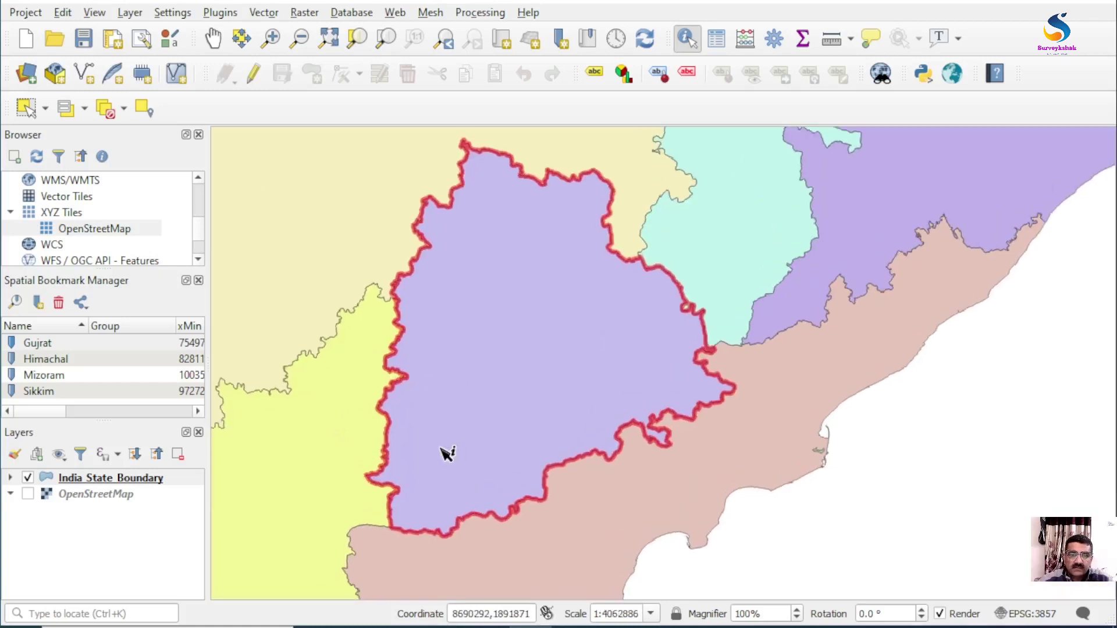
pyautogui.scroll(1, 471, 133)
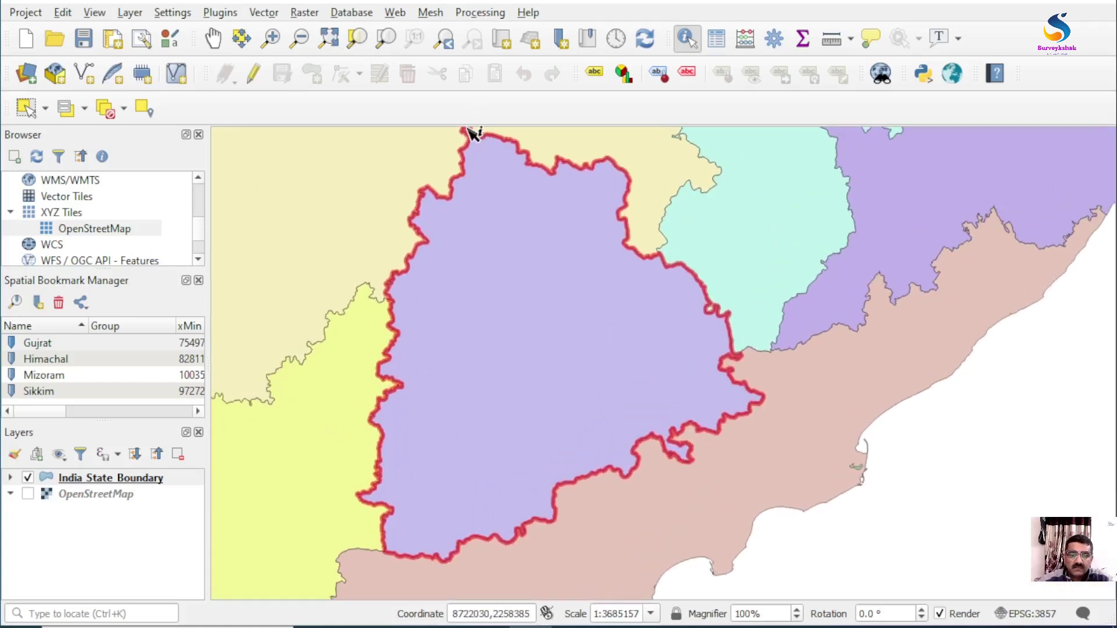
pyautogui.scroll(1, 470, 135)
pyautogui.click(213, 38)
pyautogui.moveTo(484, 217); pyautogui.dragTo(508, 239)
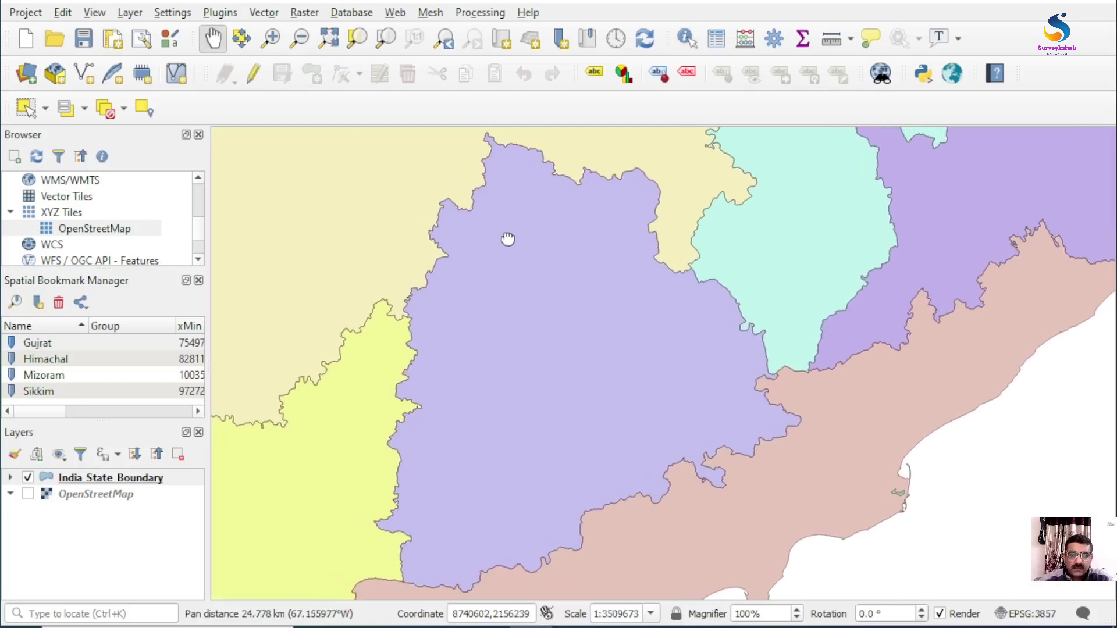
pyautogui.moveTo(661, 312); pyautogui.dragTo(735, 319)
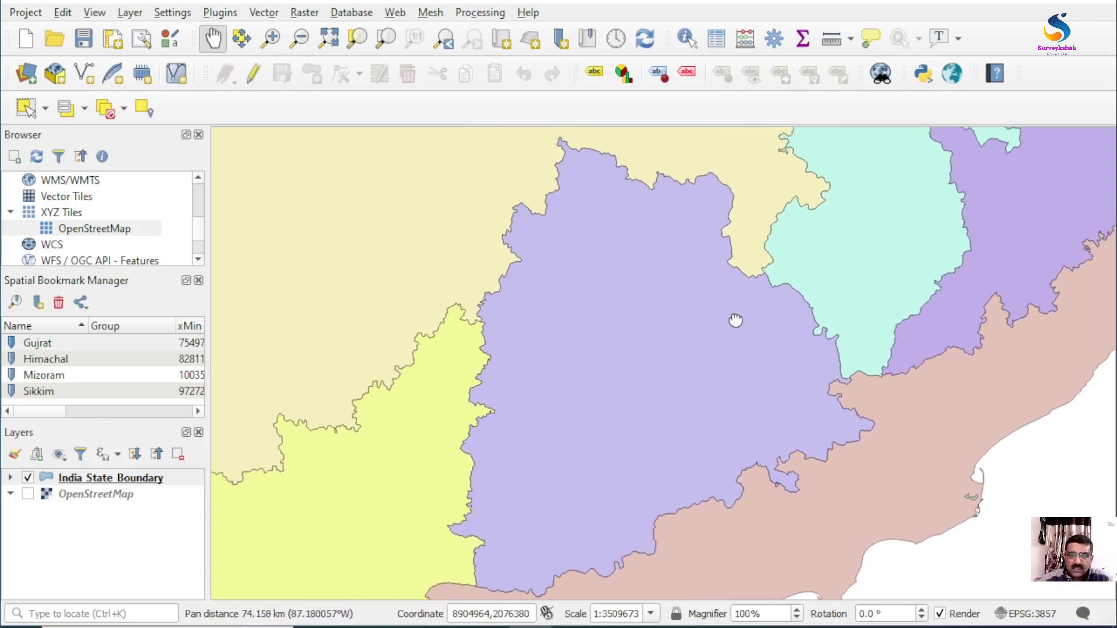
pyautogui.click(44, 310)
pyautogui.write('Telengana')
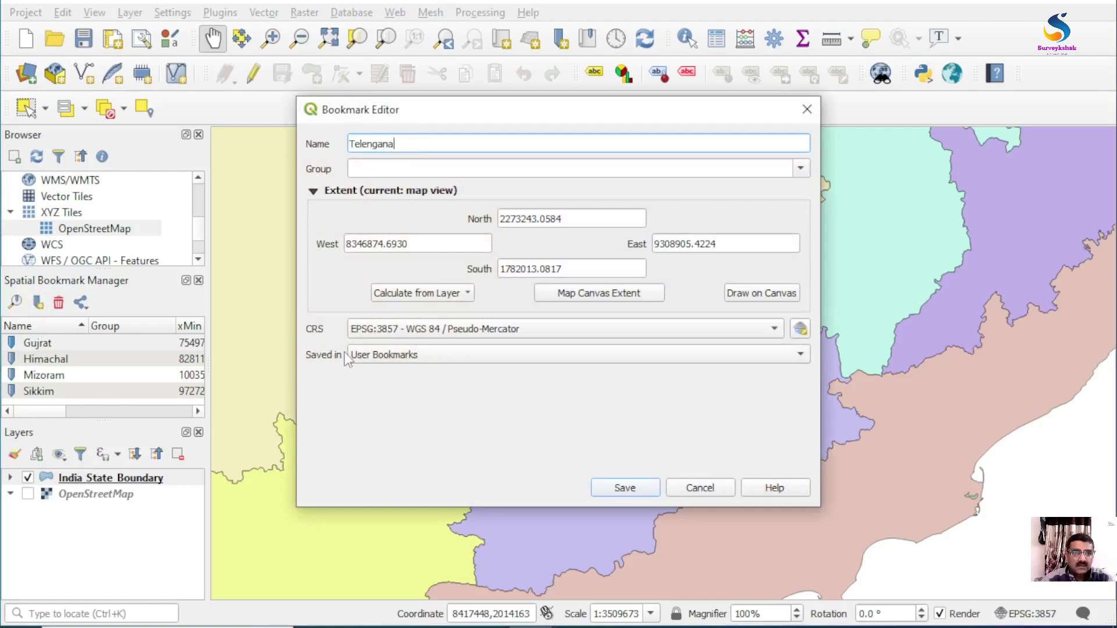
pyautogui.press('Return')
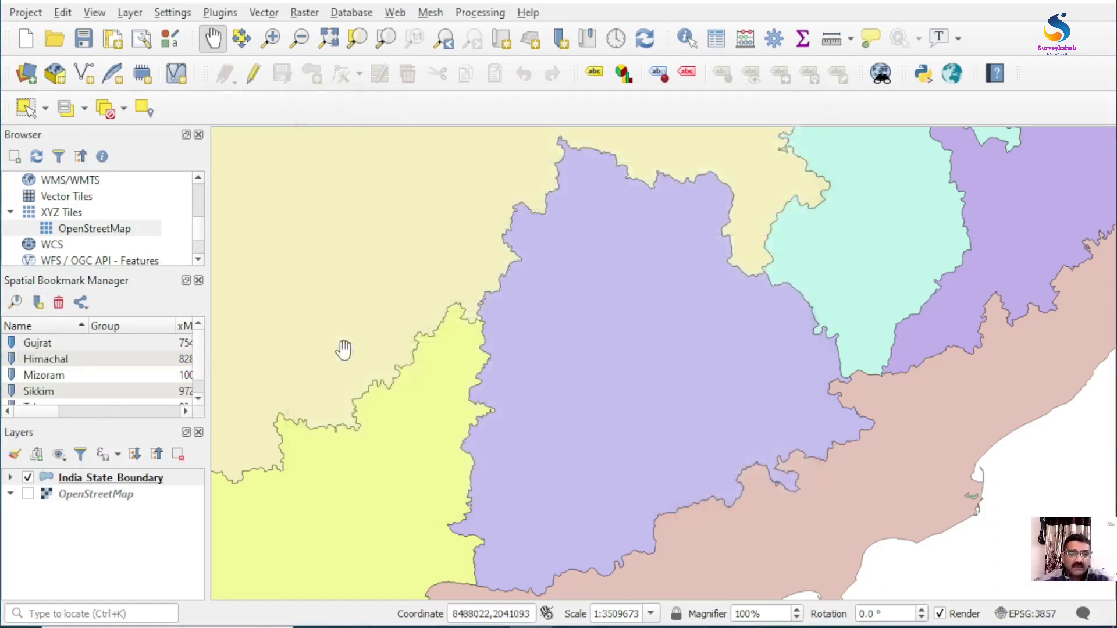
# Widen the docked side panels and zoom the map to the saved Gujrat bookmark.
pyautogui.moveTo(209, 367); pyautogui.dragTo(260, 366)
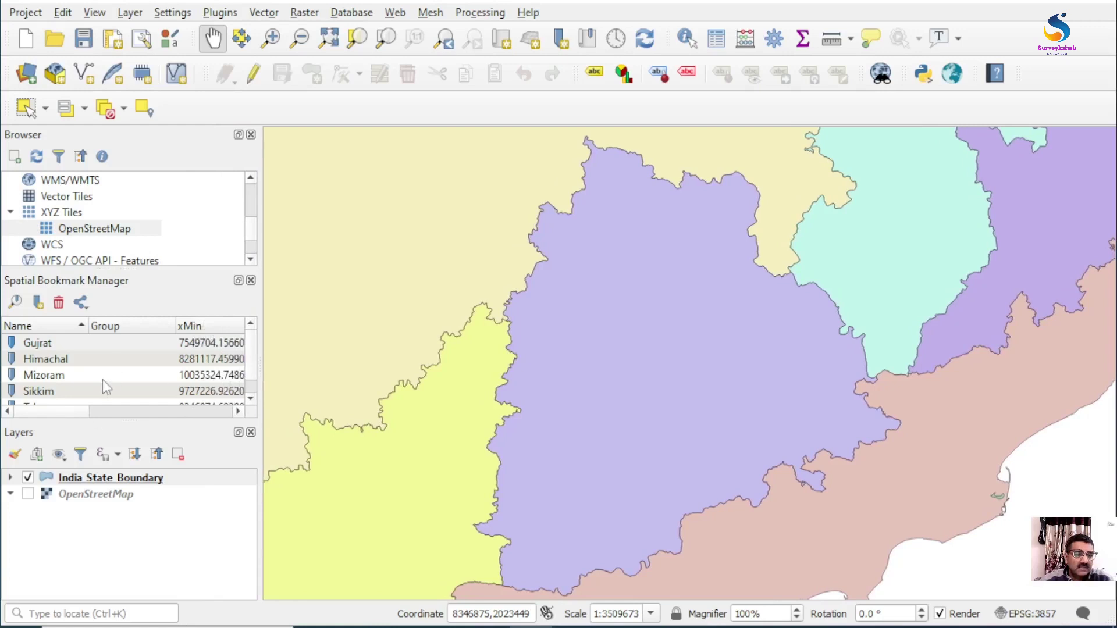
pyautogui.click(40, 345)
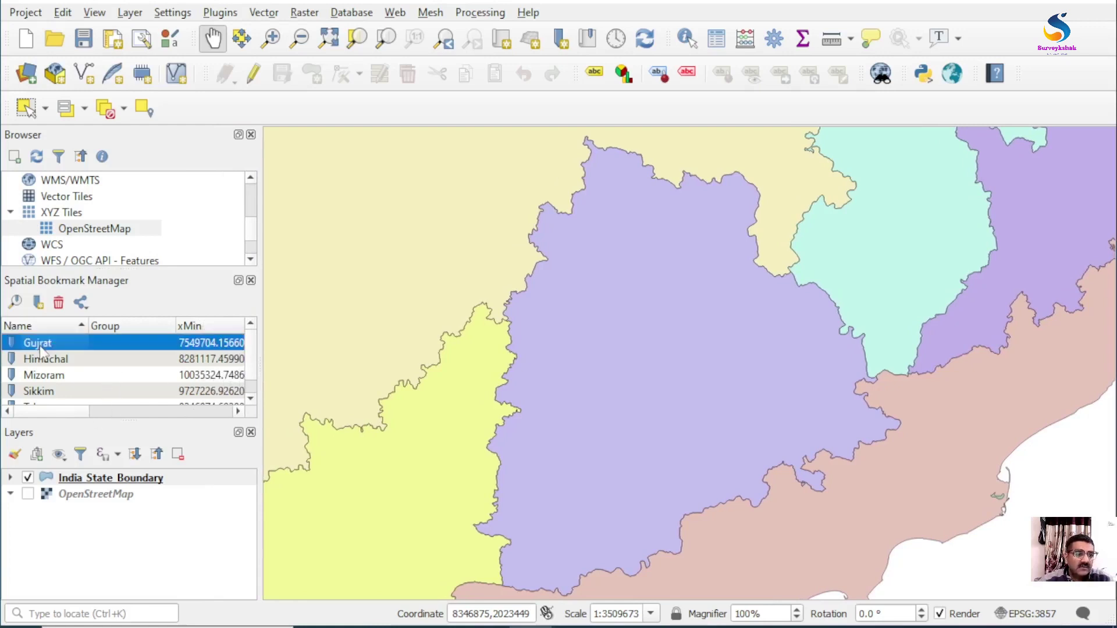
pyautogui.doubleClick(40, 346)
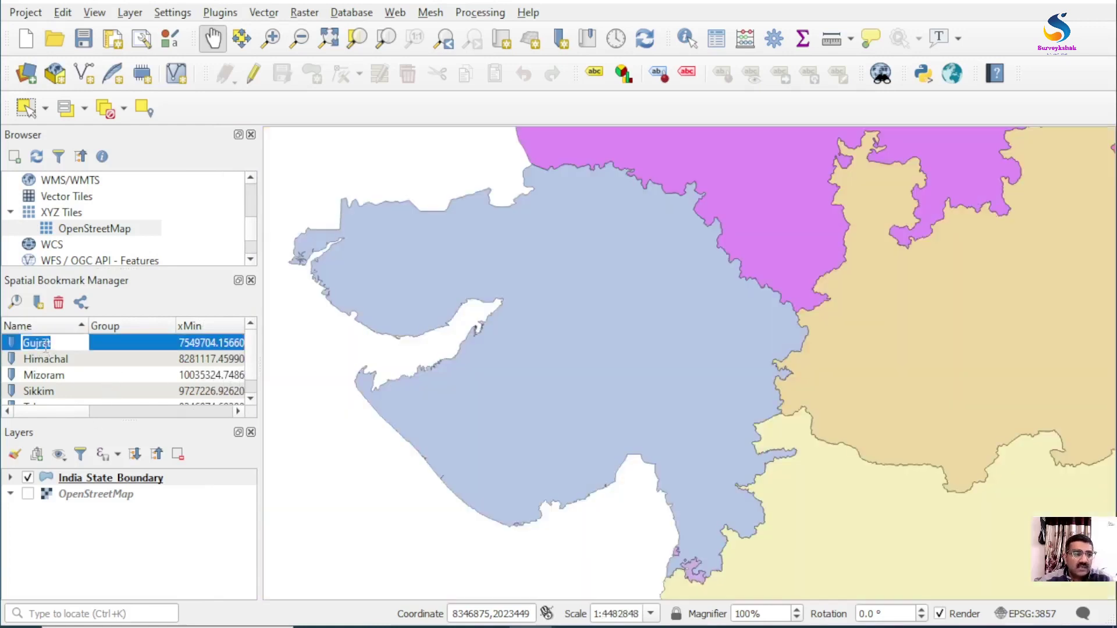
pyautogui.click(100, 347)
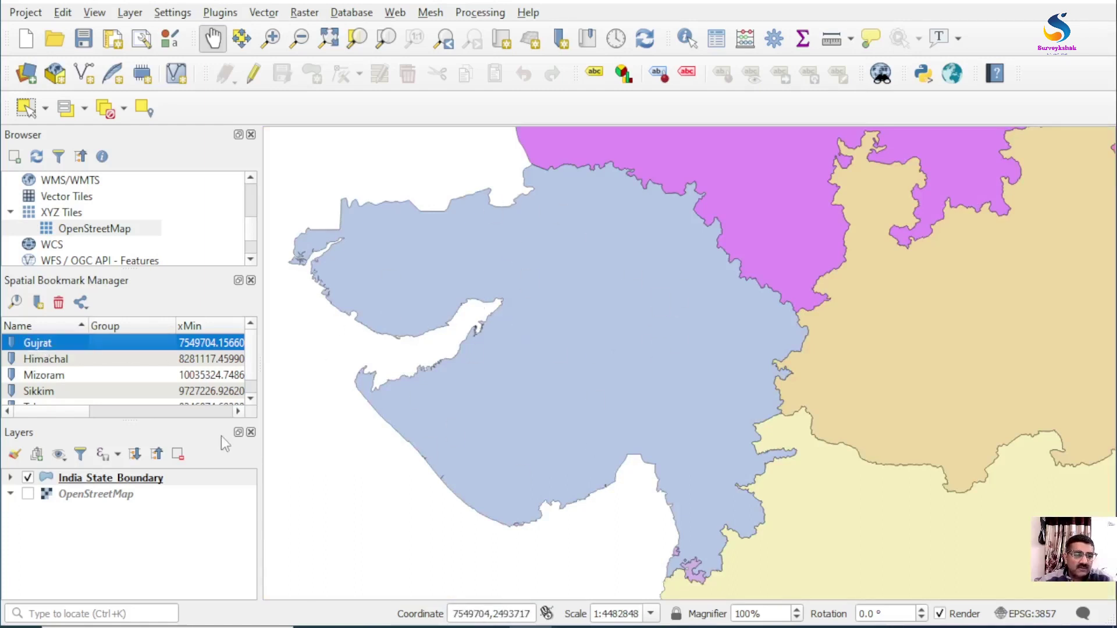
# Show the OpenStreetMap layer beneath the state boundaries and frame the whole of India at a scale of about 1:26761364.
pyautogui.click(27, 493)
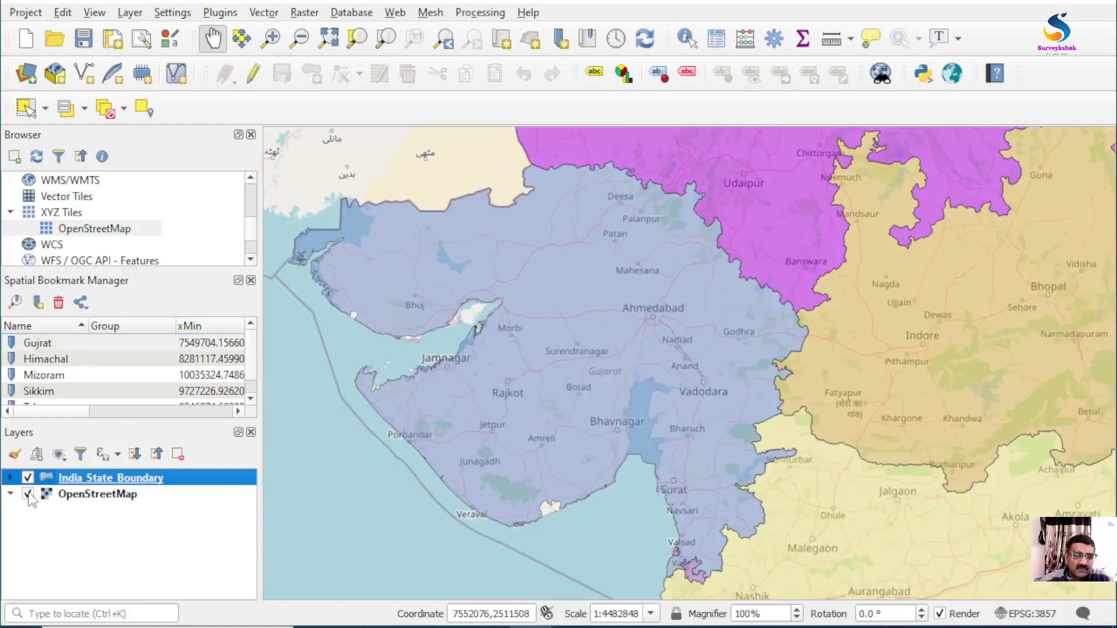
pyautogui.scroll(-2, 529, 347)
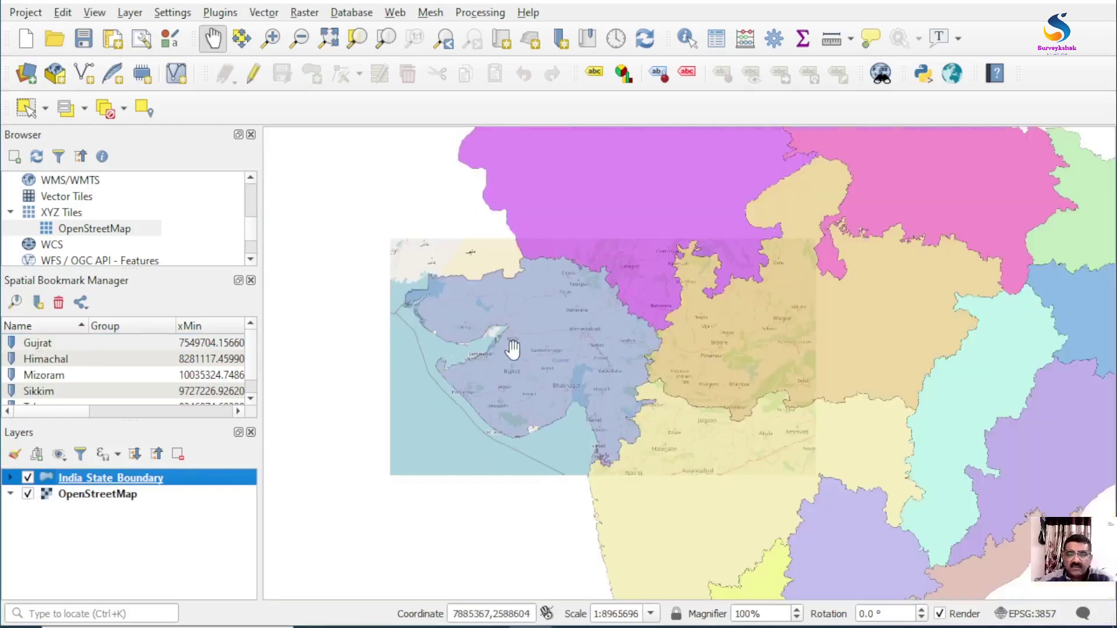
pyautogui.scroll(-1, 528, 344)
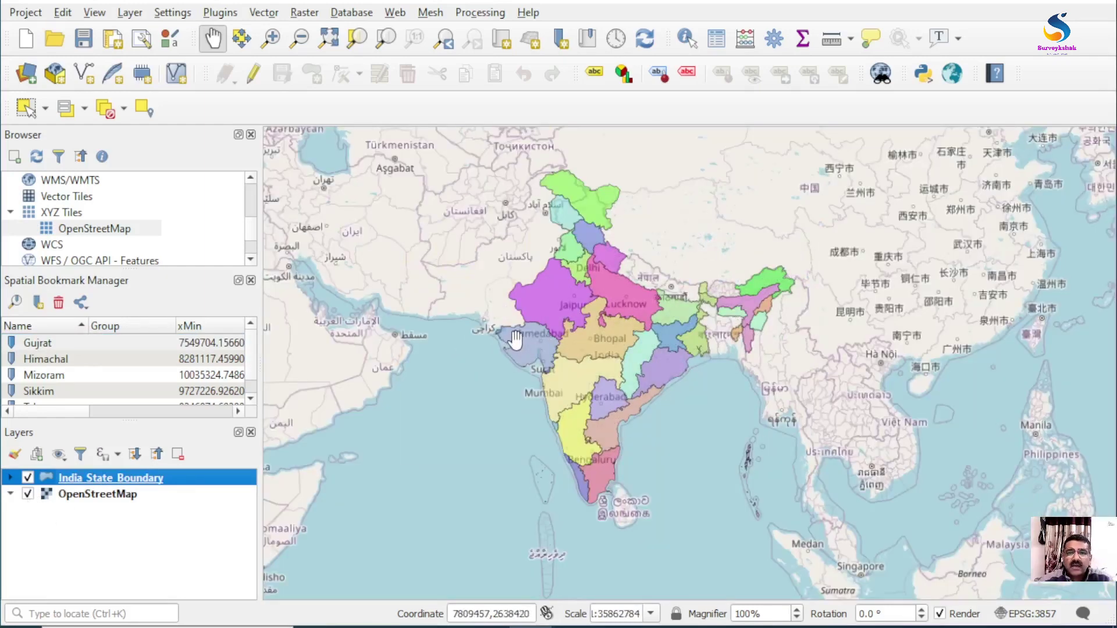
pyautogui.moveTo(602, 267); pyautogui.dragTo(663, 311)
pyautogui.scroll(1, 663, 311)
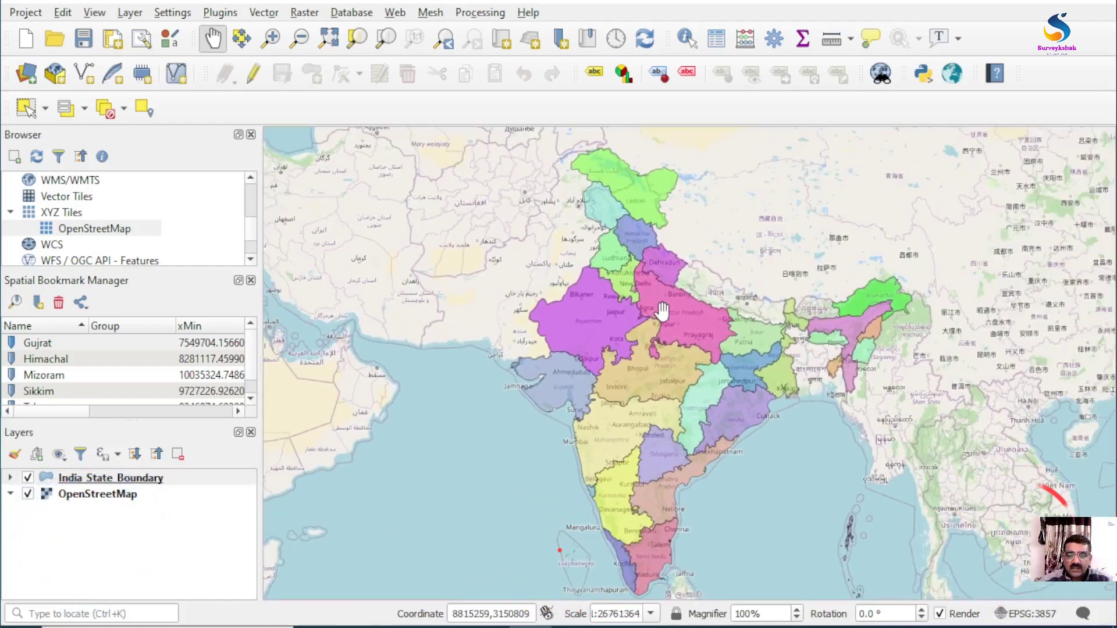
pyautogui.scroll(1, 663, 310)
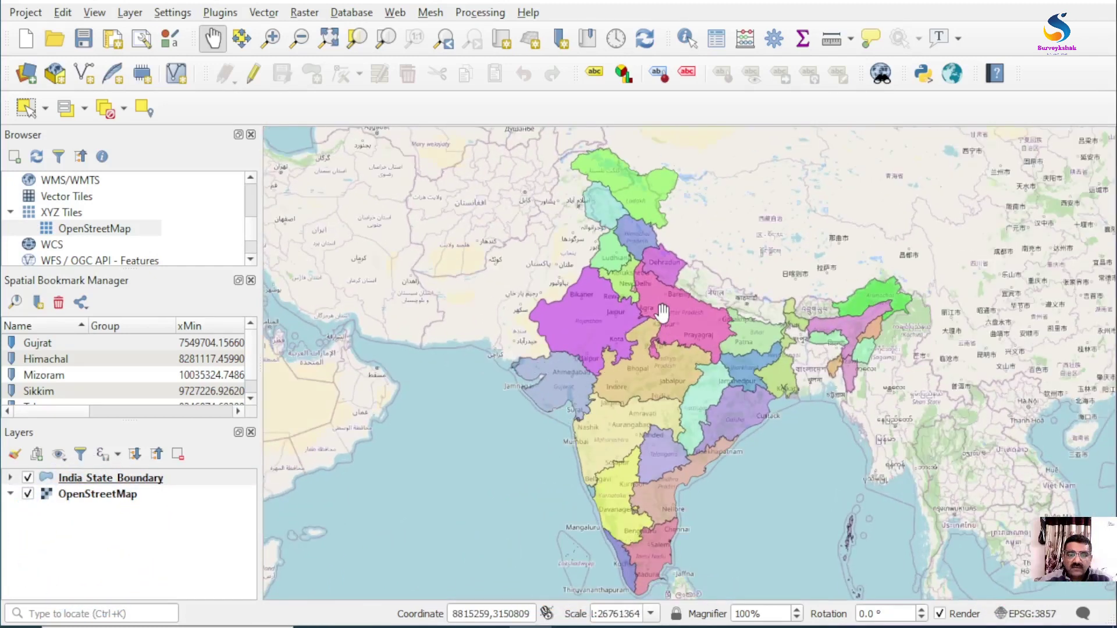
# Hide the OpenStreetMap layer, center the whole country in the map, and save that extent as a spatial bookmark named India.
pyautogui.click(27, 494)
pyautogui.moveTo(695, 437); pyautogui.dragTo(683, 428)
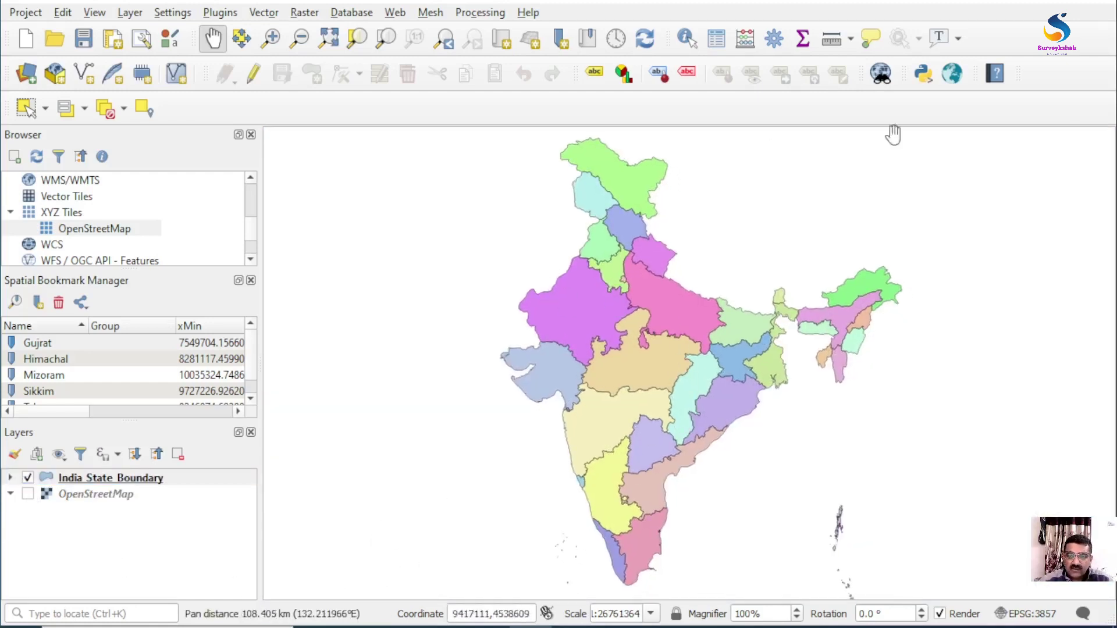
pyautogui.click(38, 302)
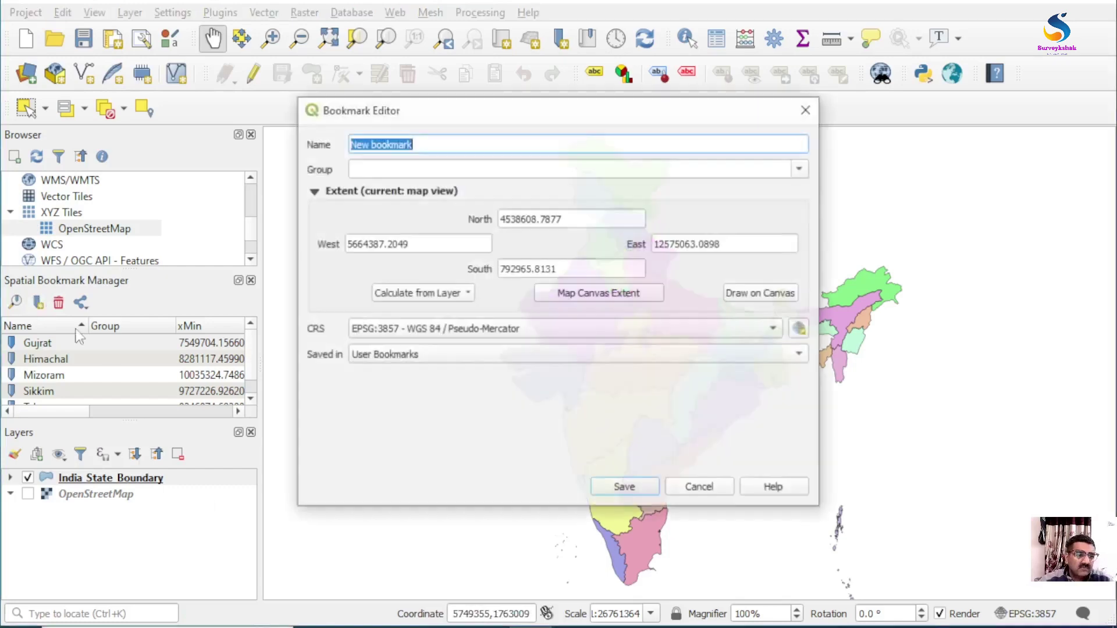
pyautogui.write('India')
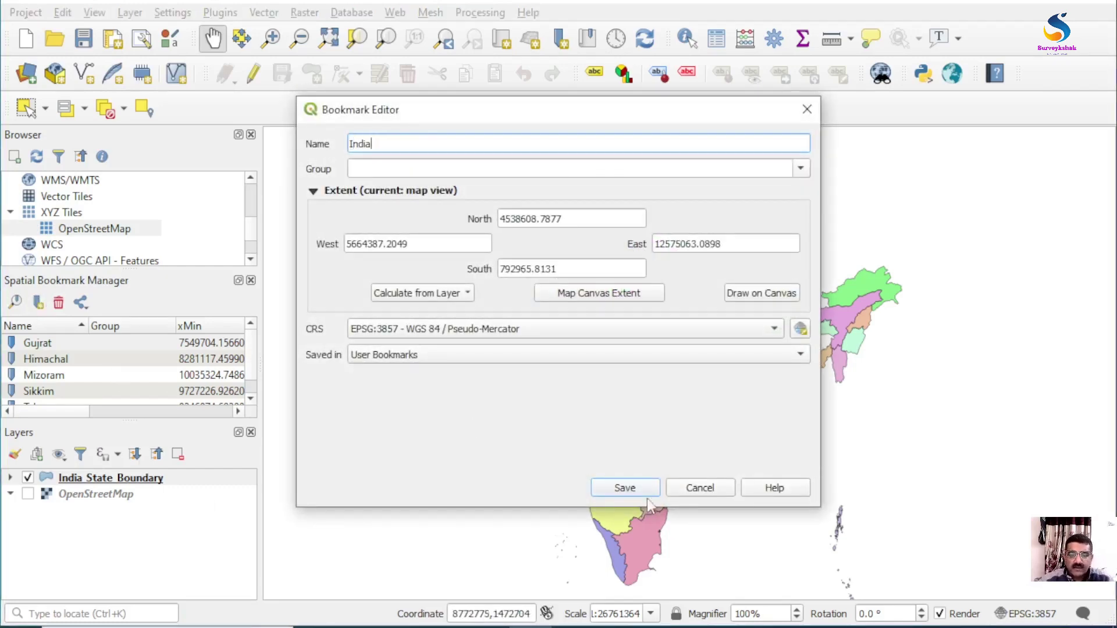
pyautogui.click(646, 492)
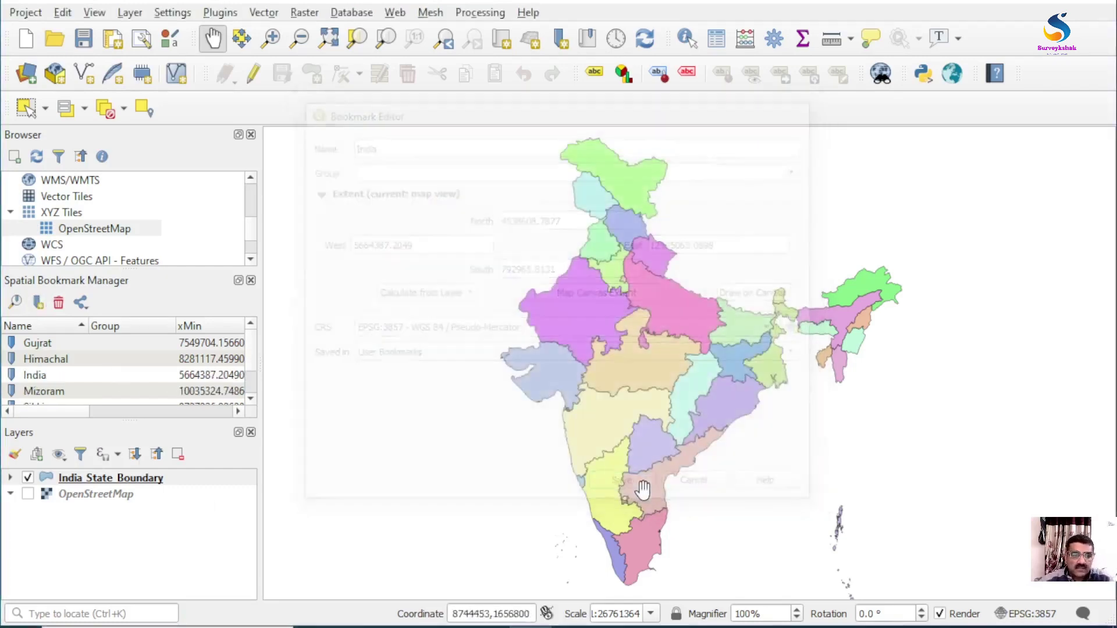
# Check the saved Himachal, Mizoram, Sikkim and Telengana bookmarks by zooming the map to each in turn.
pyautogui.doubleClick(45, 358)
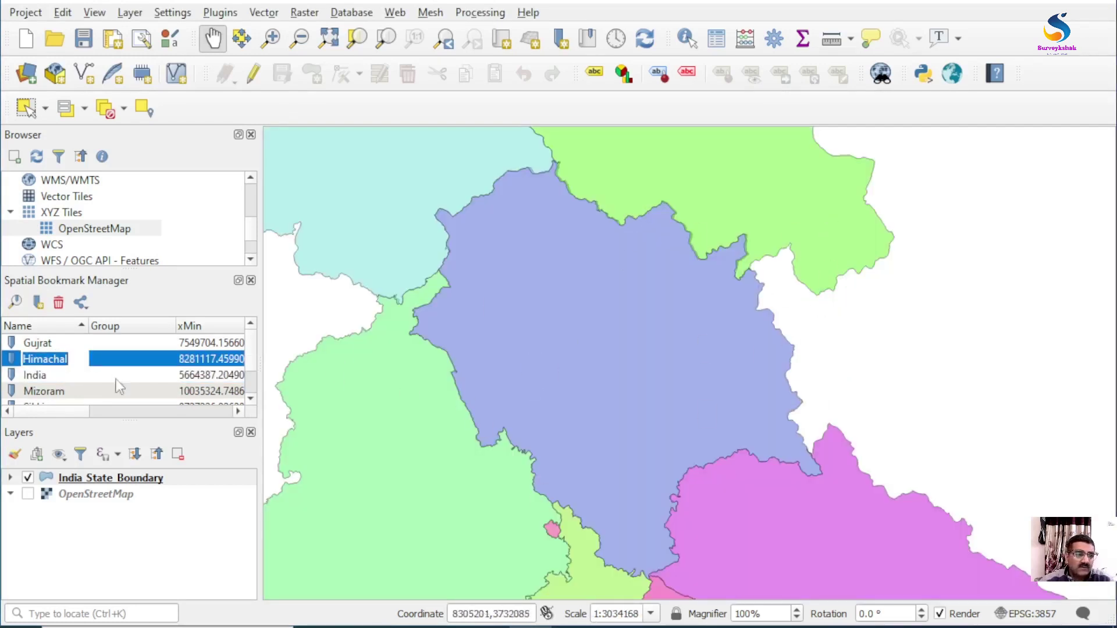
pyautogui.doubleClick(36, 392)
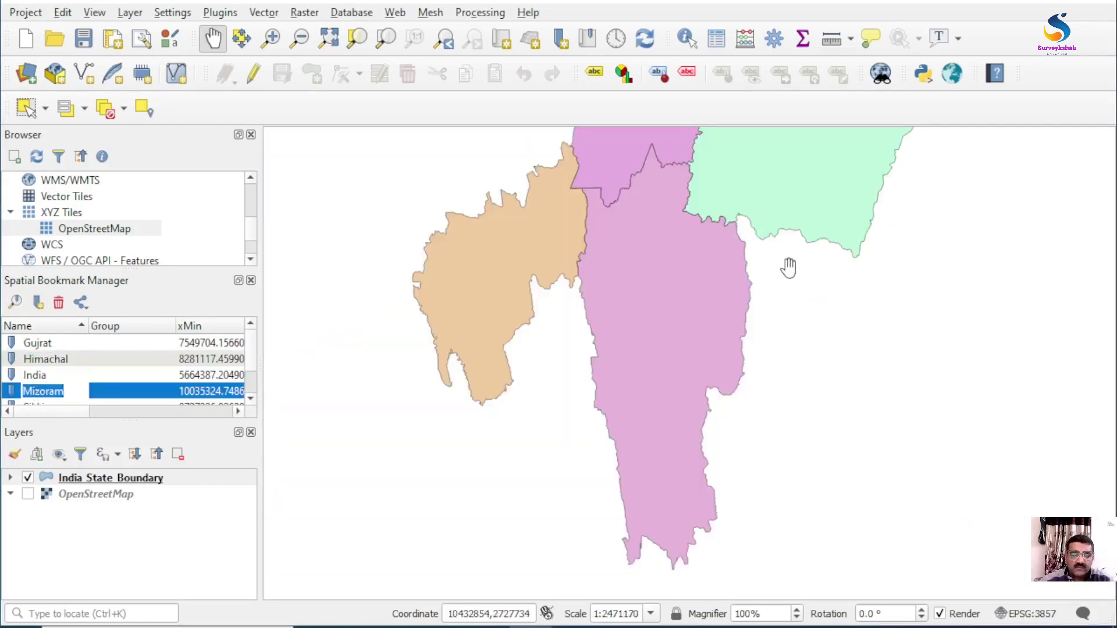
pyautogui.scroll(-1, 75, 390)
pyautogui.doubleClick(35, 375)
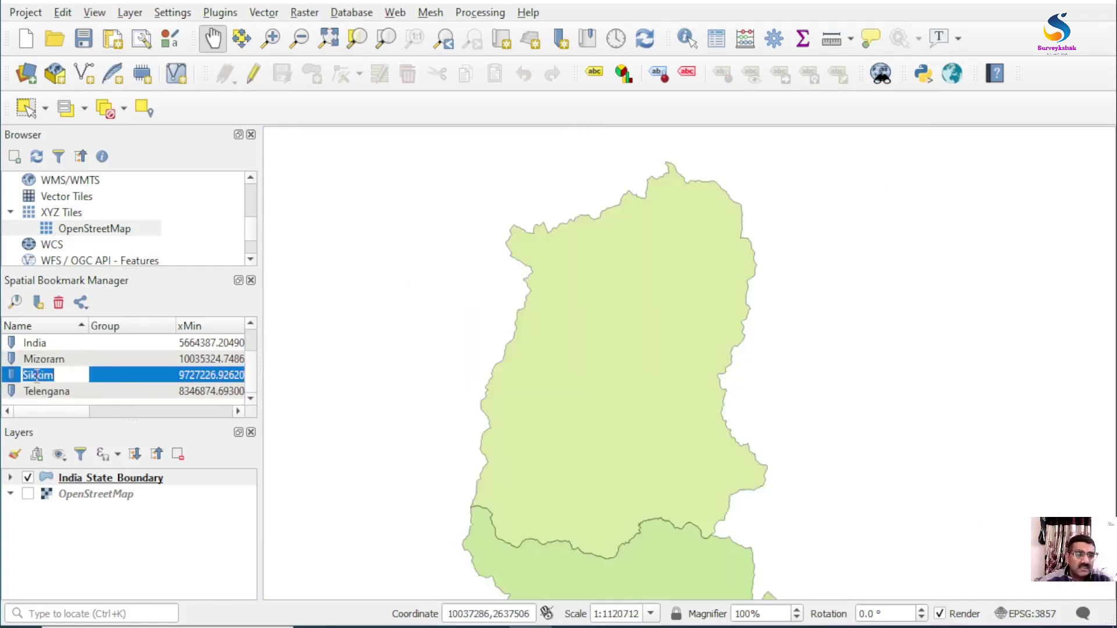
pyautogui.moveTo(599, 394); pyautogui.dragTo(604, 377)
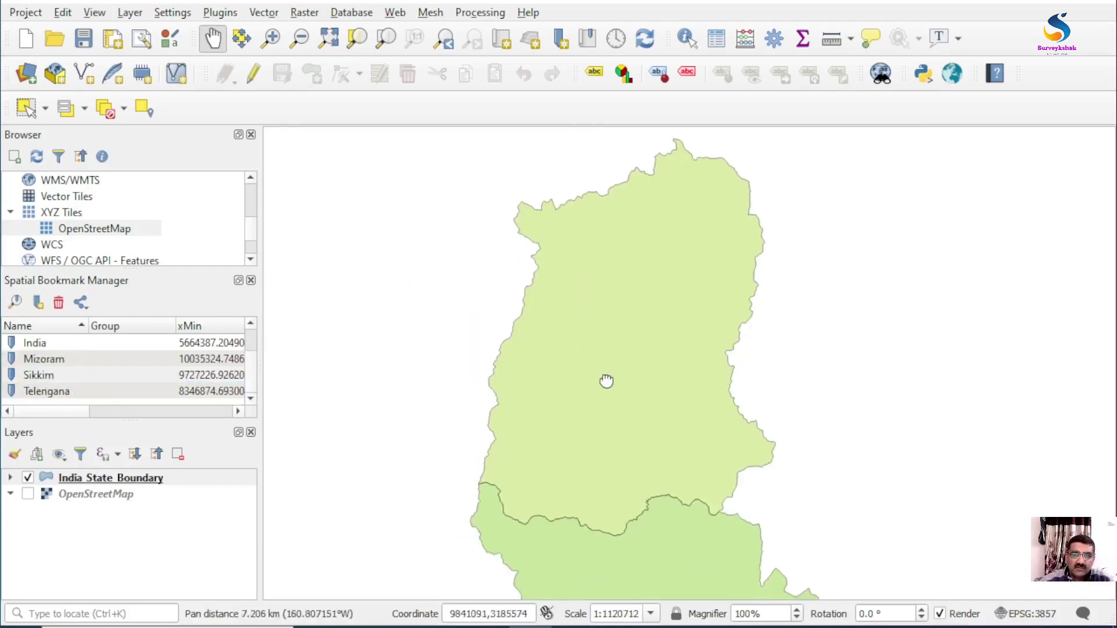
pyautogui.doubleClick(38, 392)
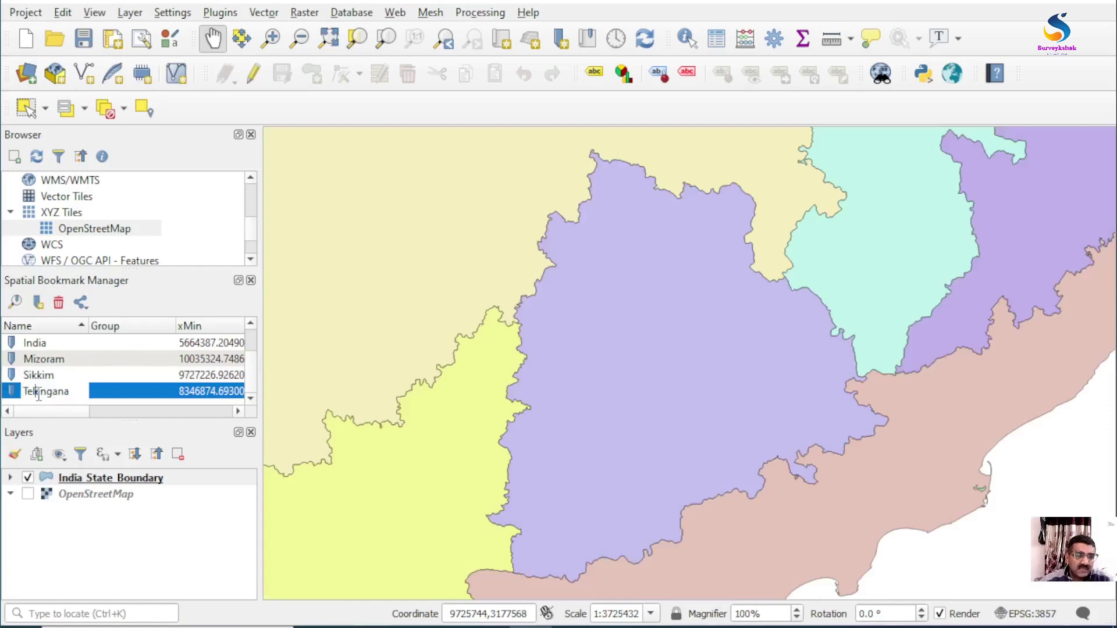
# Set up single labels on the India_State_Boundary layer using the State_Name field with a text size of 18 points.
pyautogui.click(98, 484)
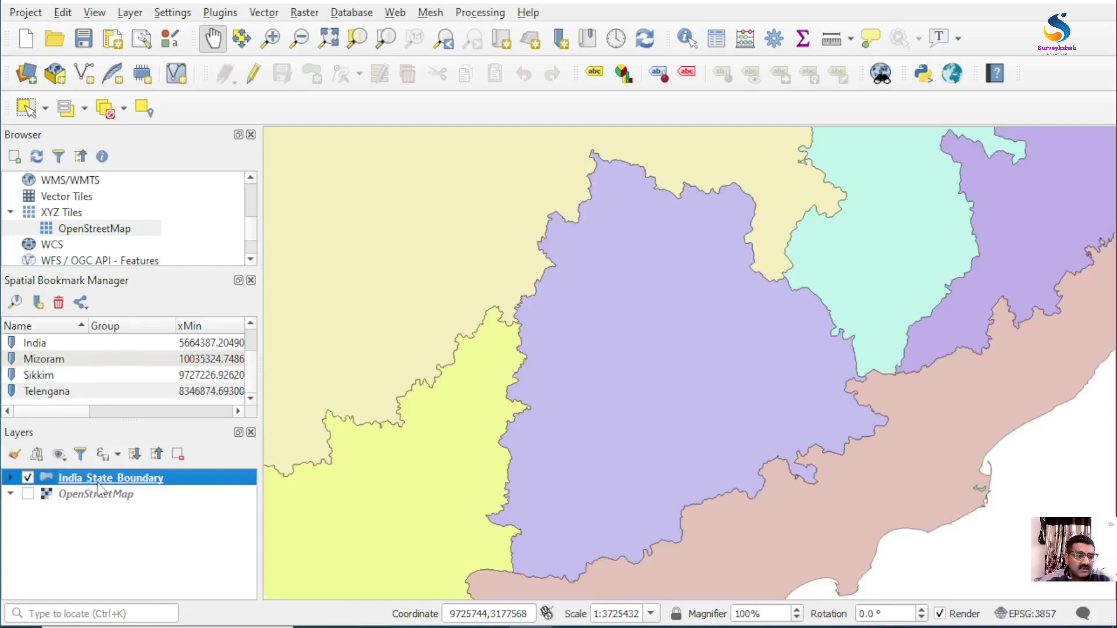
pyautogui.doubleClick(97, 482)
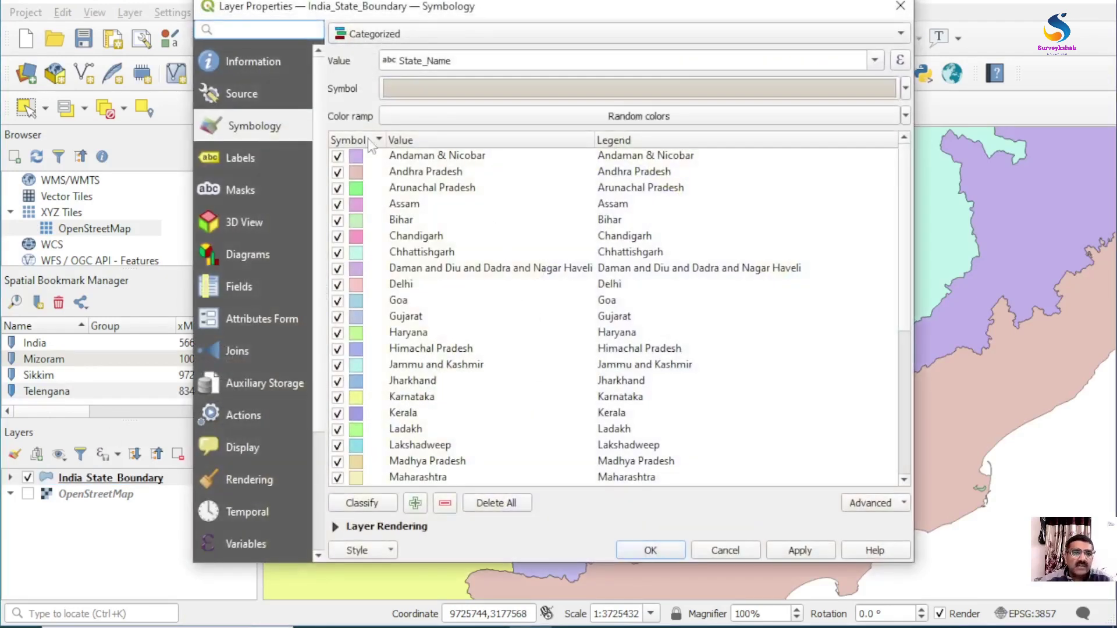
pyautogui.click(240, 158)
pyautogui.click(407, 36)
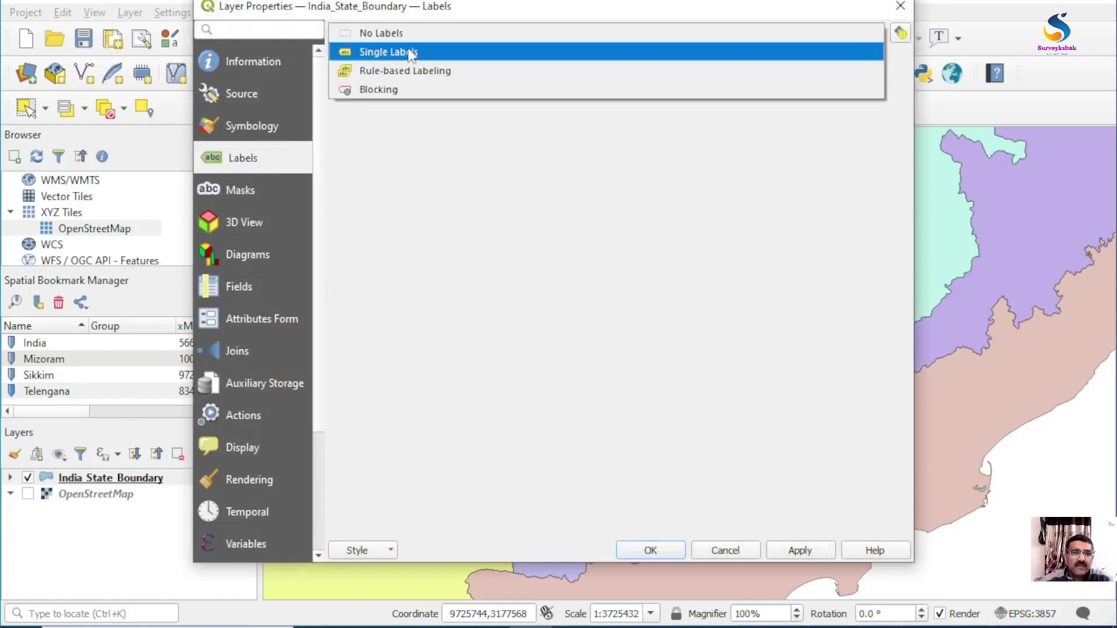
pyautogui.click(411, 54)
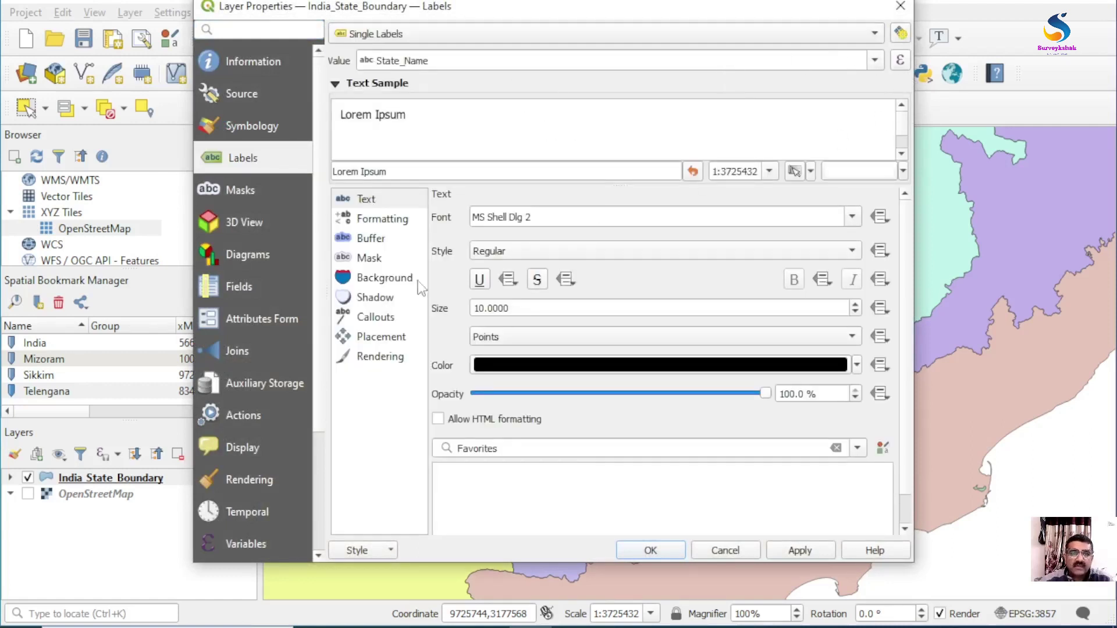
pyautogui.scroll(8, 858, 304)
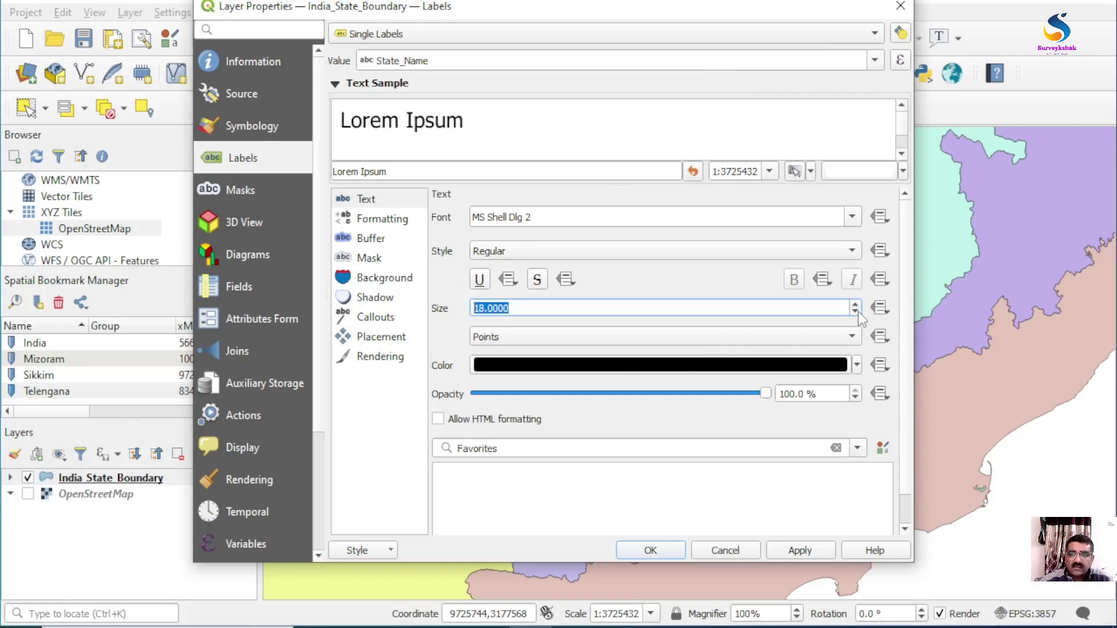
# Enable the text buffer for the state labels and apply the label settings to the layer.
pyautogui.click(371, 238)
pyautogui.click(483, 216)
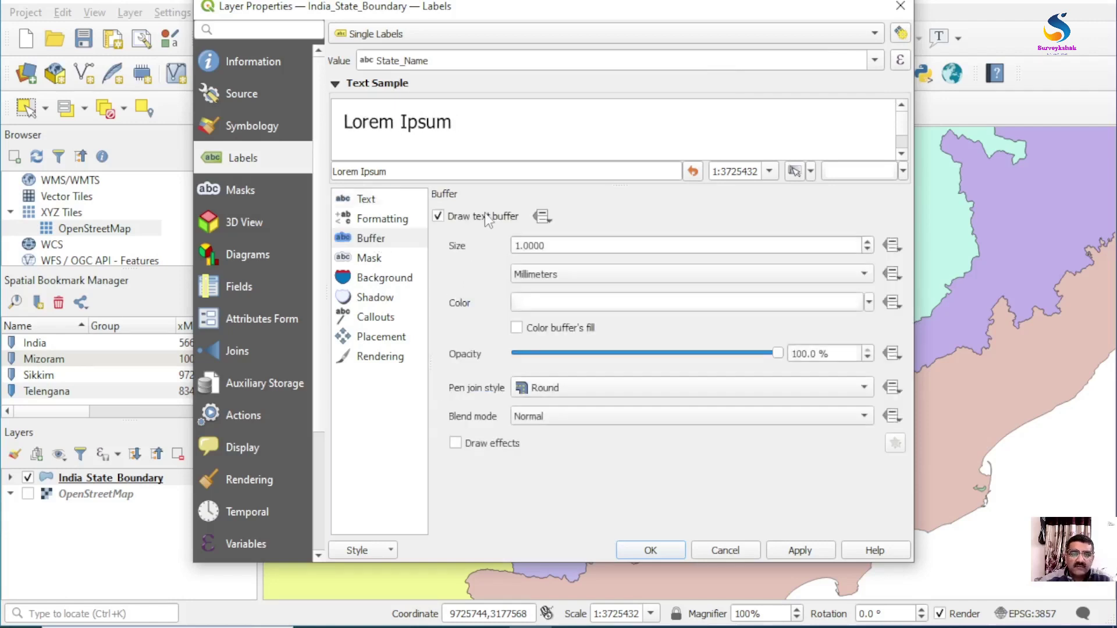
pyautogui.click(662, 555)
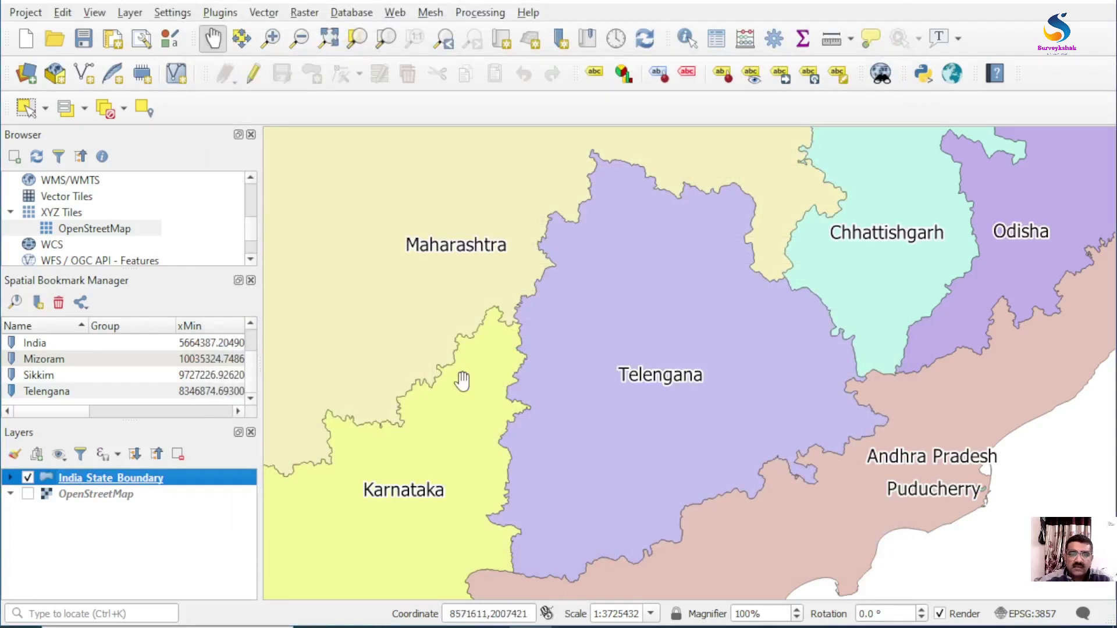
# Review the state labels on the map at the saved Sikkim, Mizoram and India bookmarks.
pyautogui.doubleClick(38, 375)
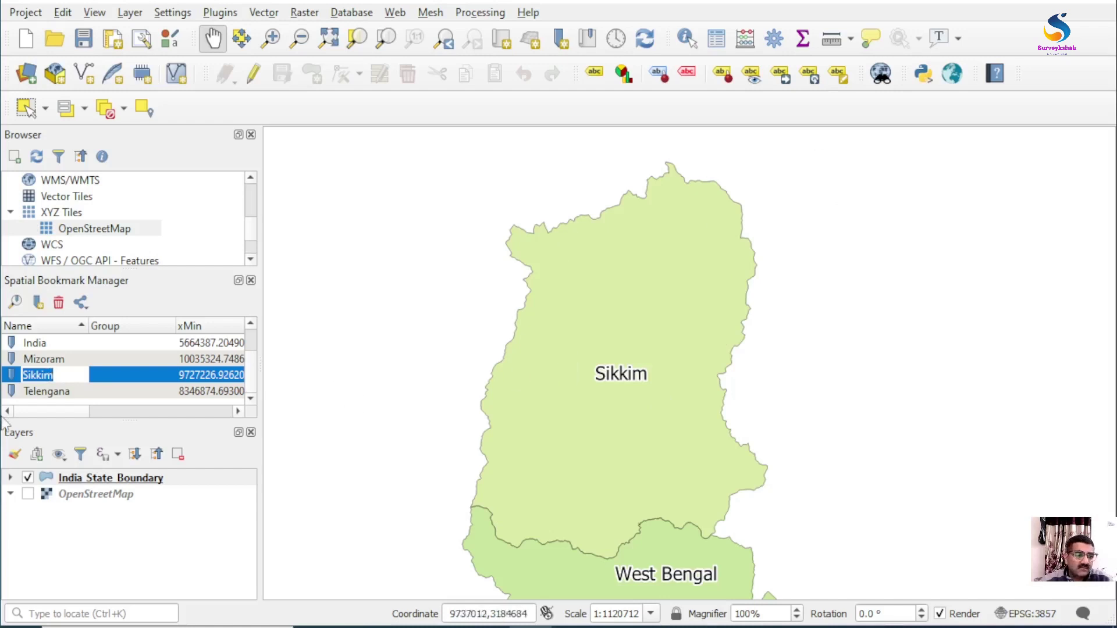
pyautogui.doubleClick(26, 360)
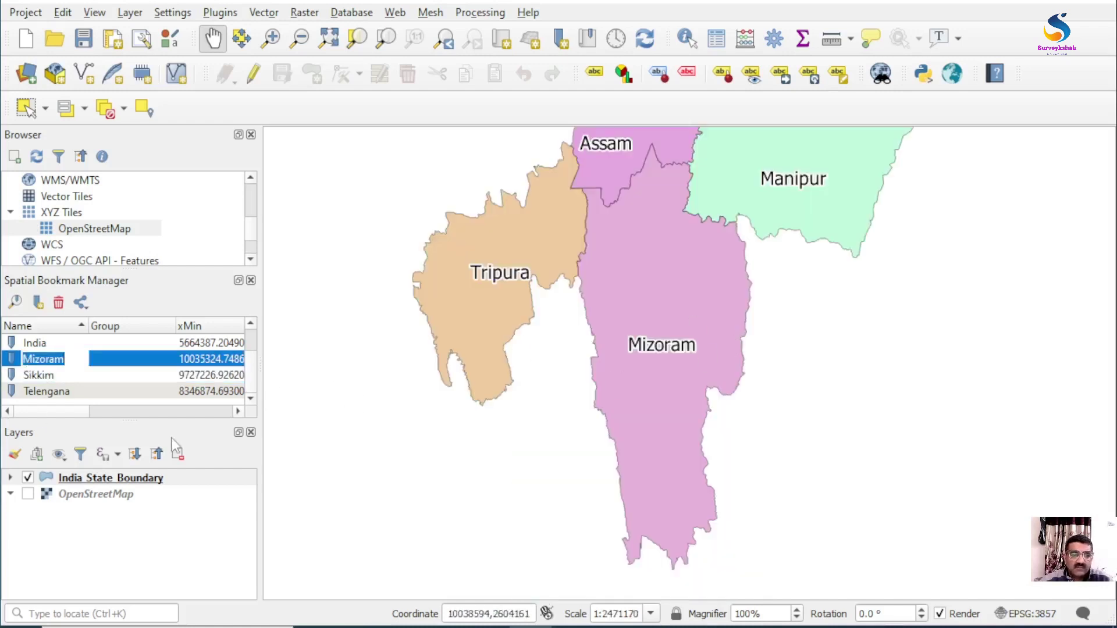
pyautogui.scroll(1, 54, 386)
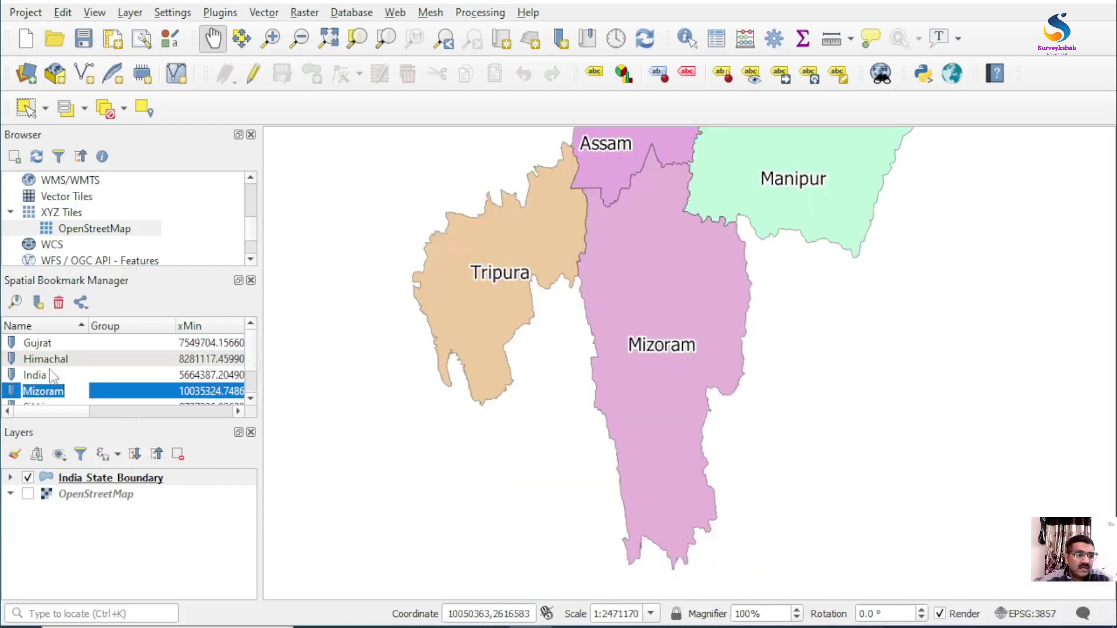
pyautogui.doubleClick(41, 375)
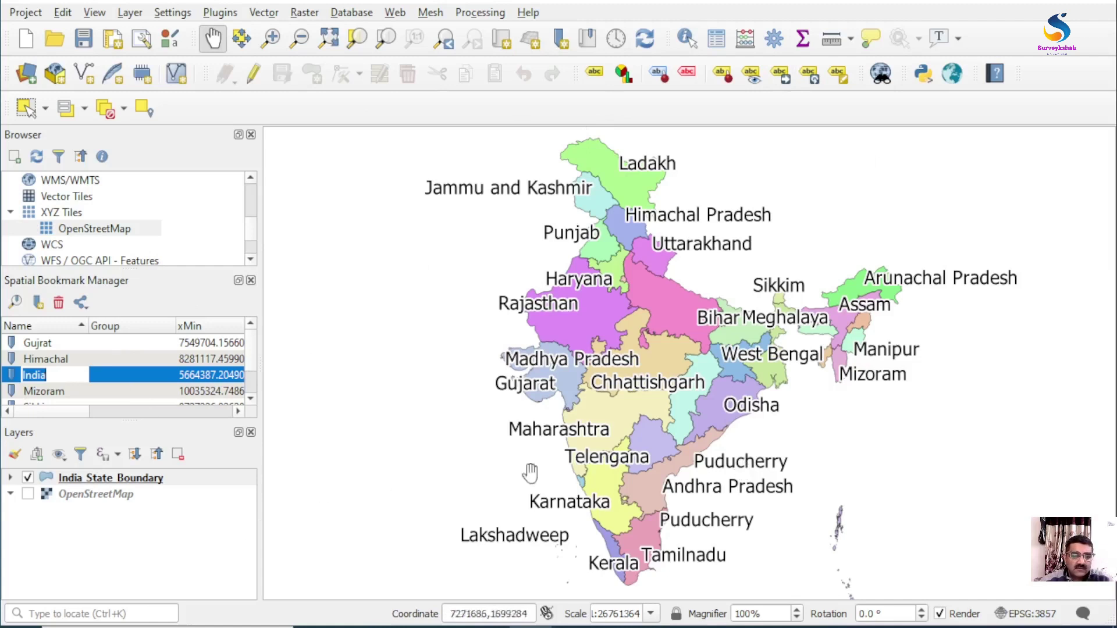
pyautogui.moveTo(667, 393); pyautogui.dragTo(658, 393)
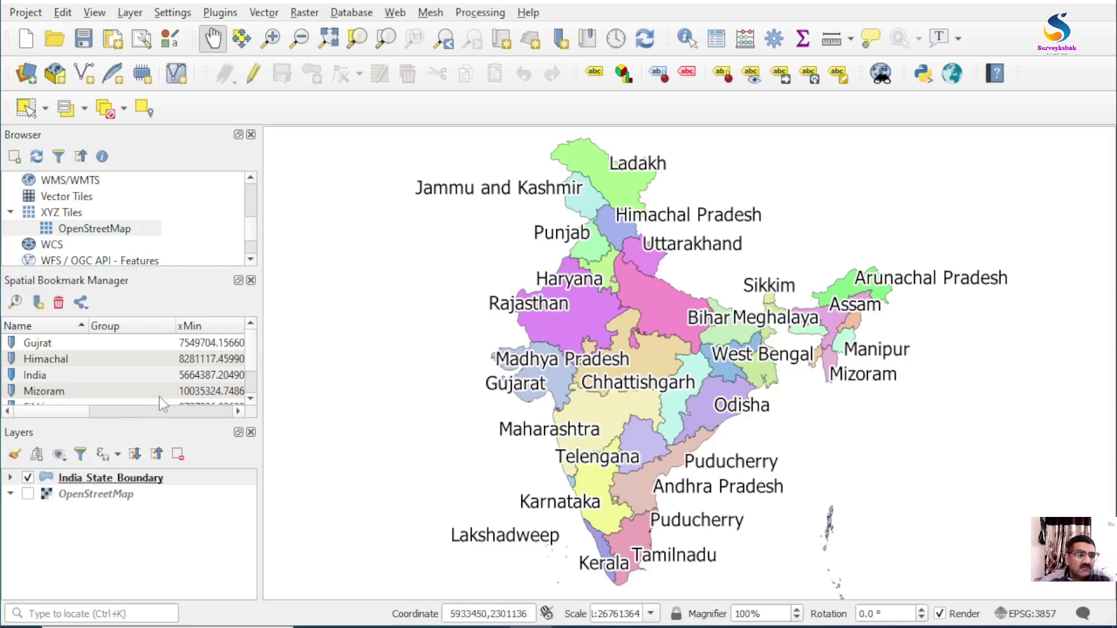
pyautogui.scroll(-1, 254, 357)
pyautogui.click(252, 357)
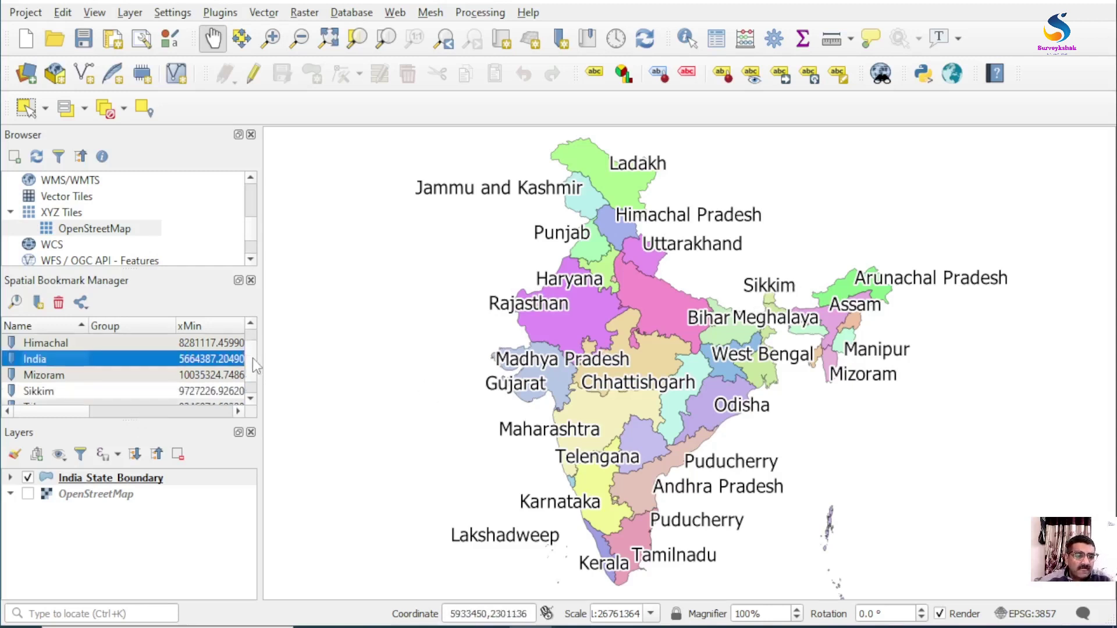
pyautogui.scroll(-1, 252, 367)
pyautogui.click(61, 378)
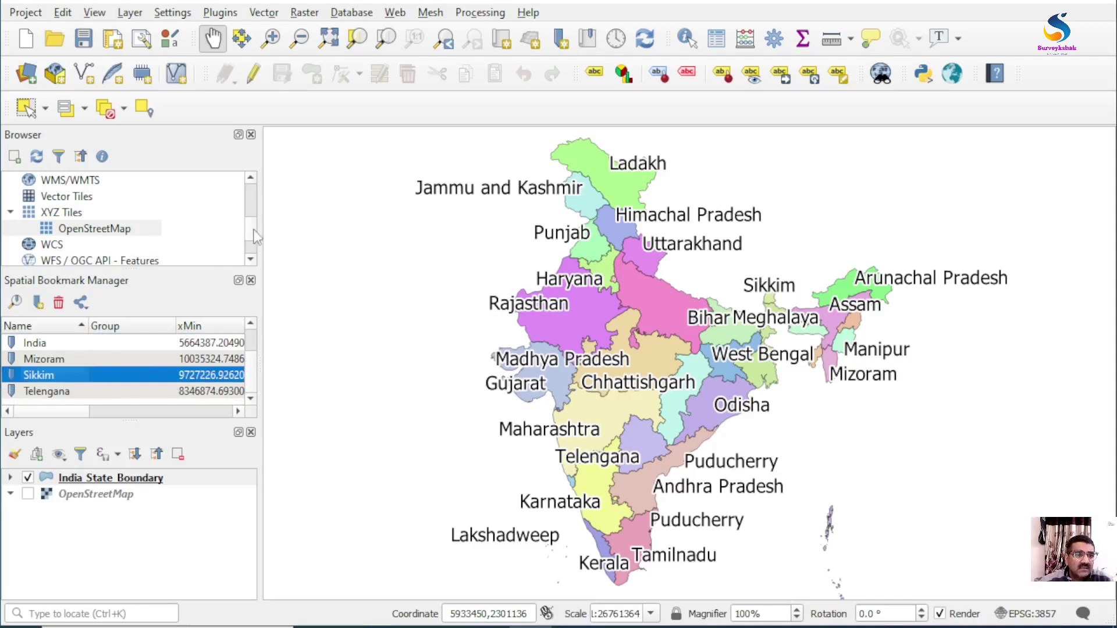
# Expand Spatial Bookmarks and its User Bookmarks group in the Browser, and enlarge the Browser area to show more entries.
pyautogui.moveTo(256, 229); pyautogui.dragTo(255, 189)
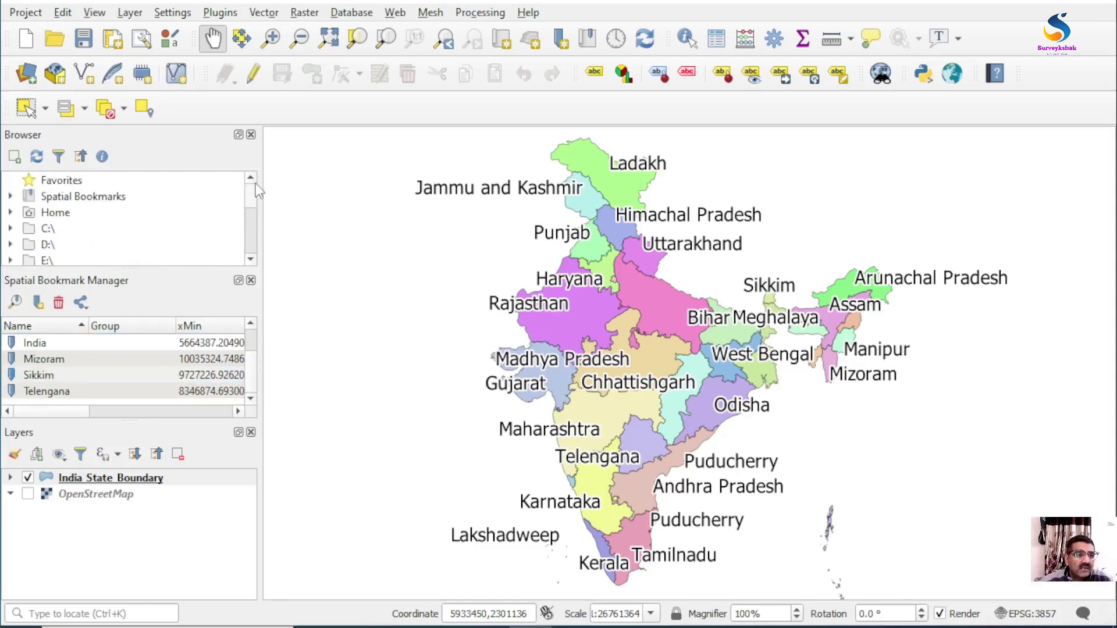
pyautogui.click(11, 197)
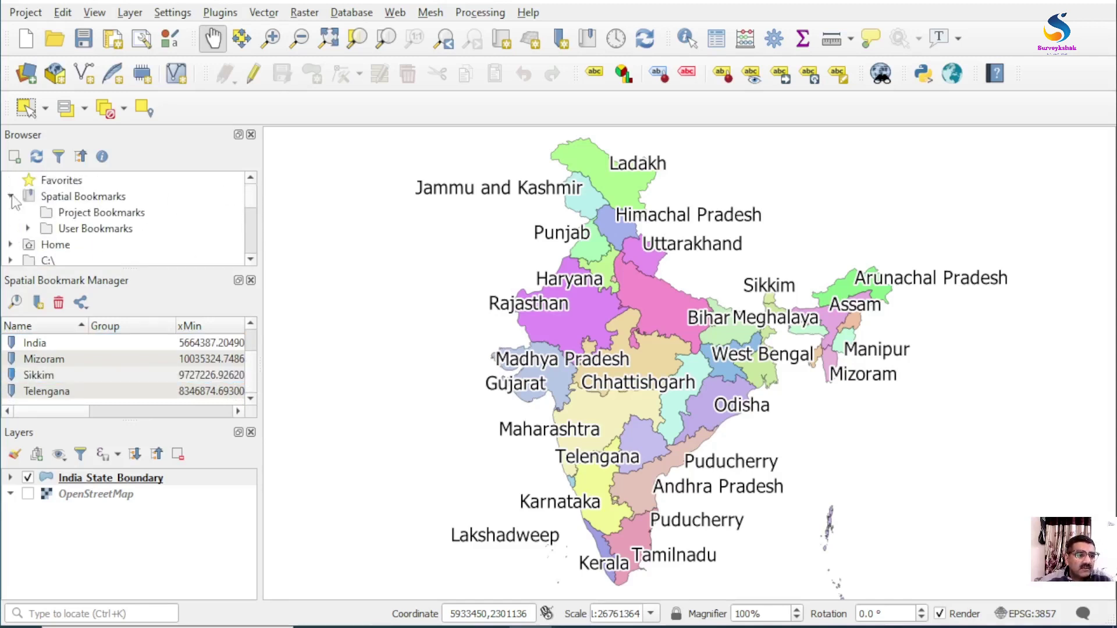
pyautogui.click(28, 230)
pyautogui.scroll(-2, 127, 232)
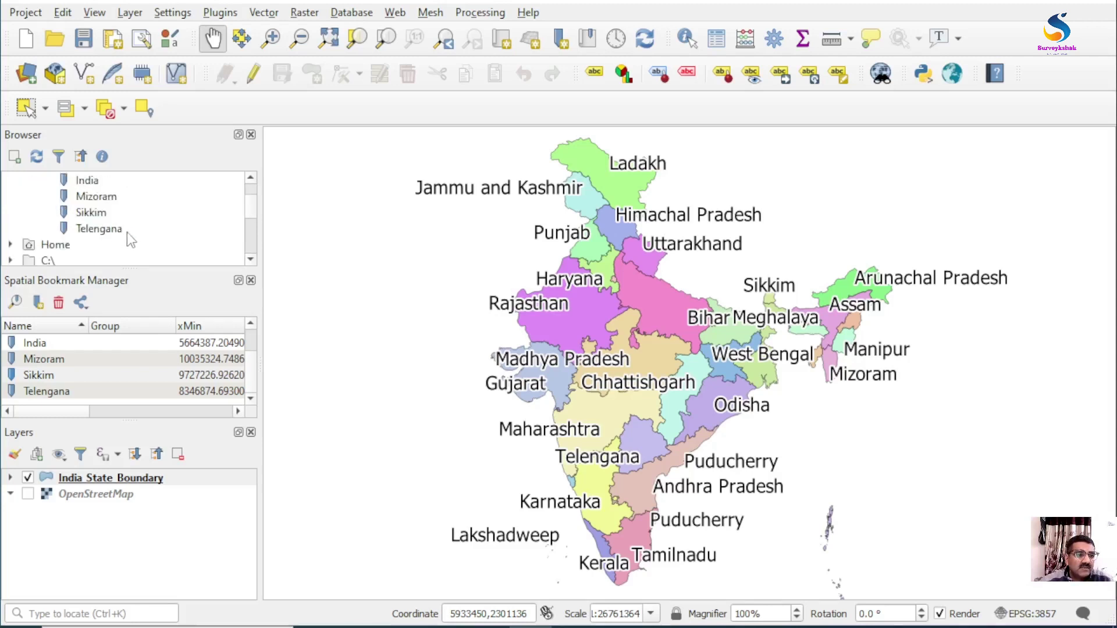
pyautogui.scroll(1, 127, 232)
pyautogui.moveTo(135, 269); pyautogui.dragTo(136, 307)
pyautogui.scroll(1, 135, 285)
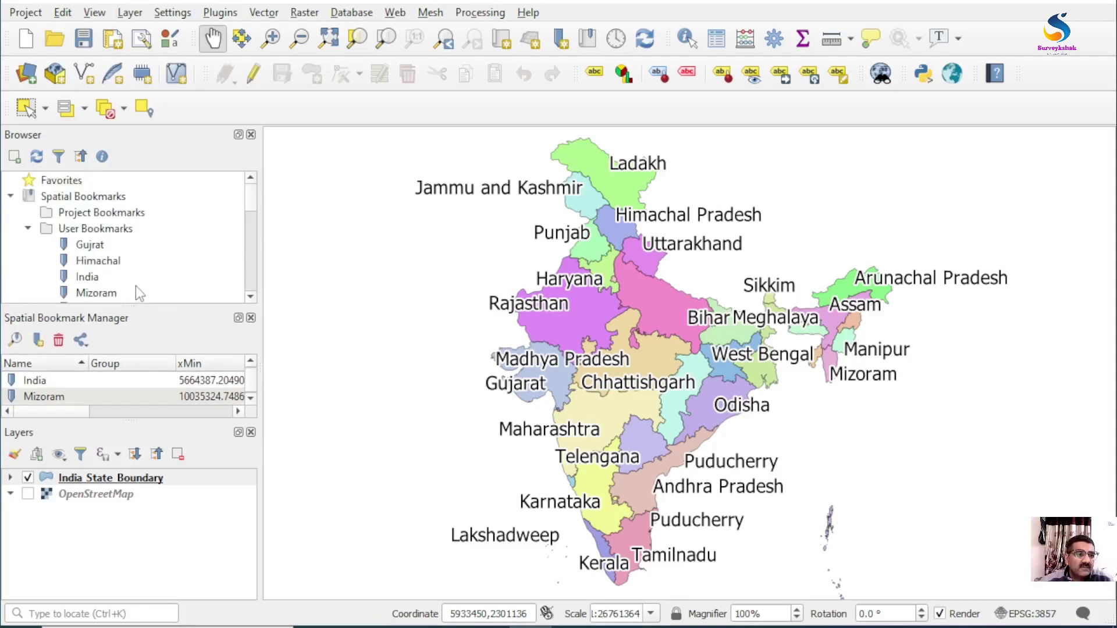
# Zoom the map to the Gujrat, Himachal, India, Mizoram, Sikkim and Telengana entries under User Bookmarks in turn.
pyautogui.doubleClick(107, 250)
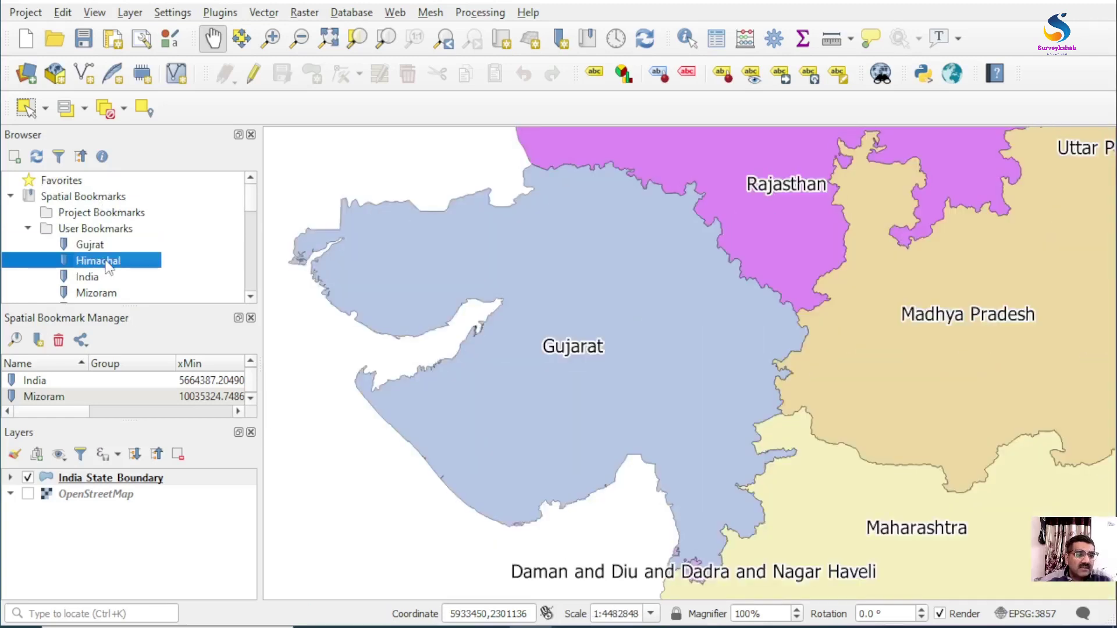
pyautogui.doubleClick(98, 261)
pyautogui.doubleClick(103, 275)
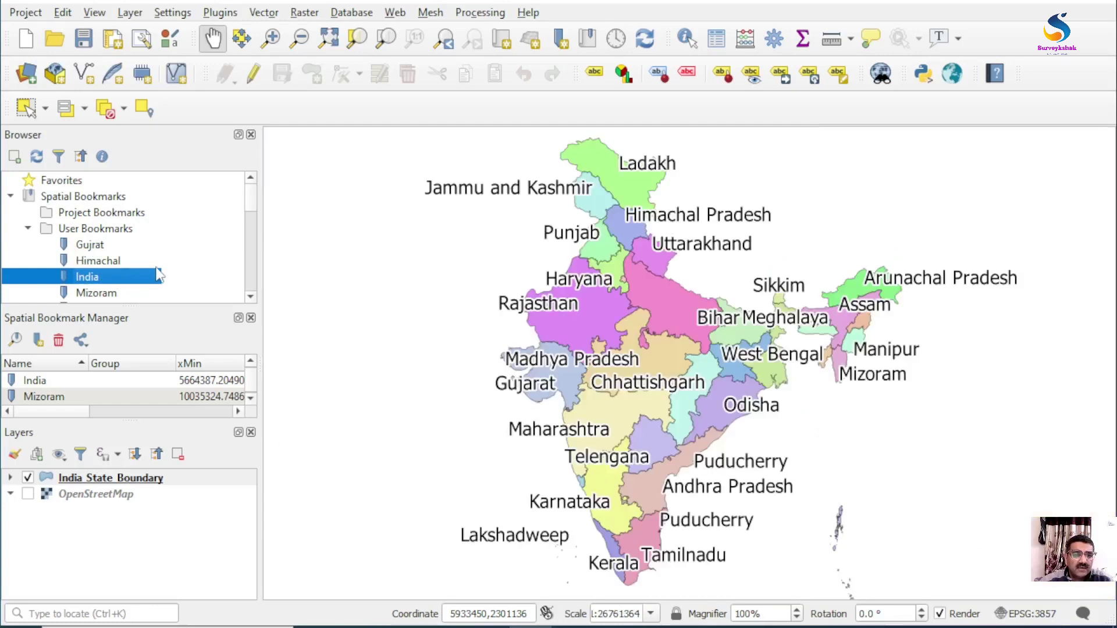
pyautogui.scroll(-1, 159, 281)
pyautogui.doubleClick(118, 247)
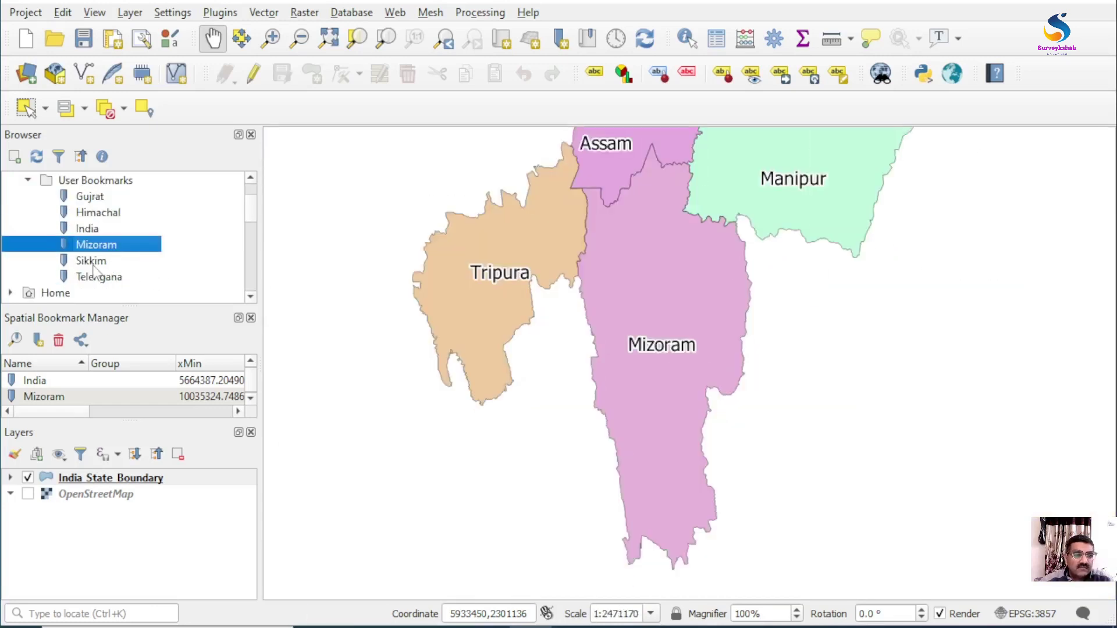
pyautogui.doubleClick(91, 261)
pyautogui.doubleClick(114, 278)
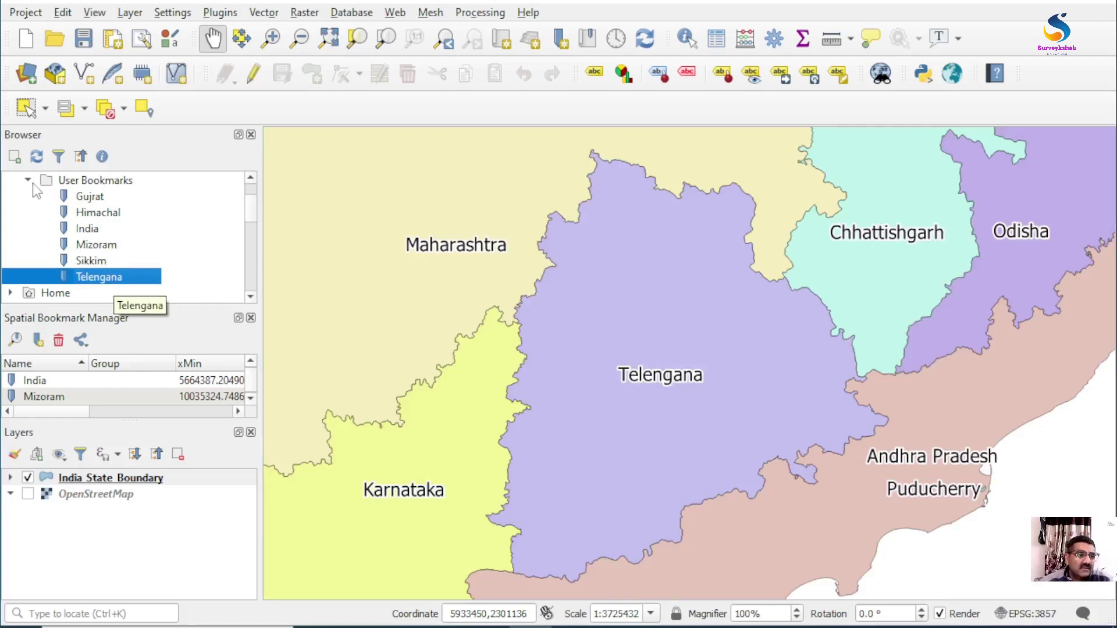
# Export the spatial bookmarks to the Desktop as an XML file named States_Bookmark.
pyautogui.click(80, 340)
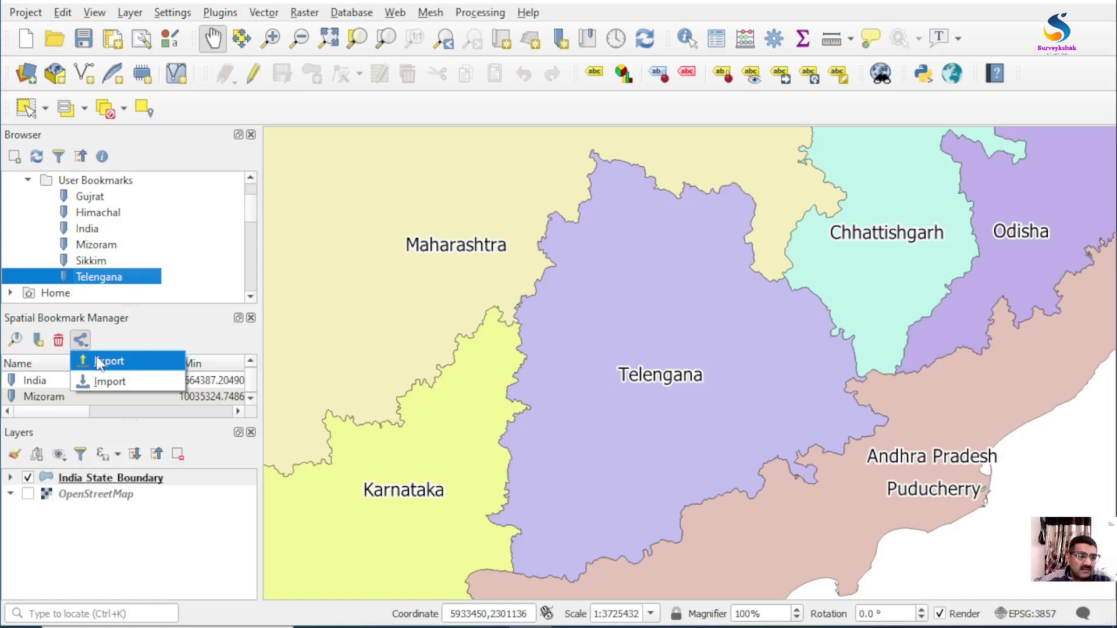
pyautogui.click(109, 361)
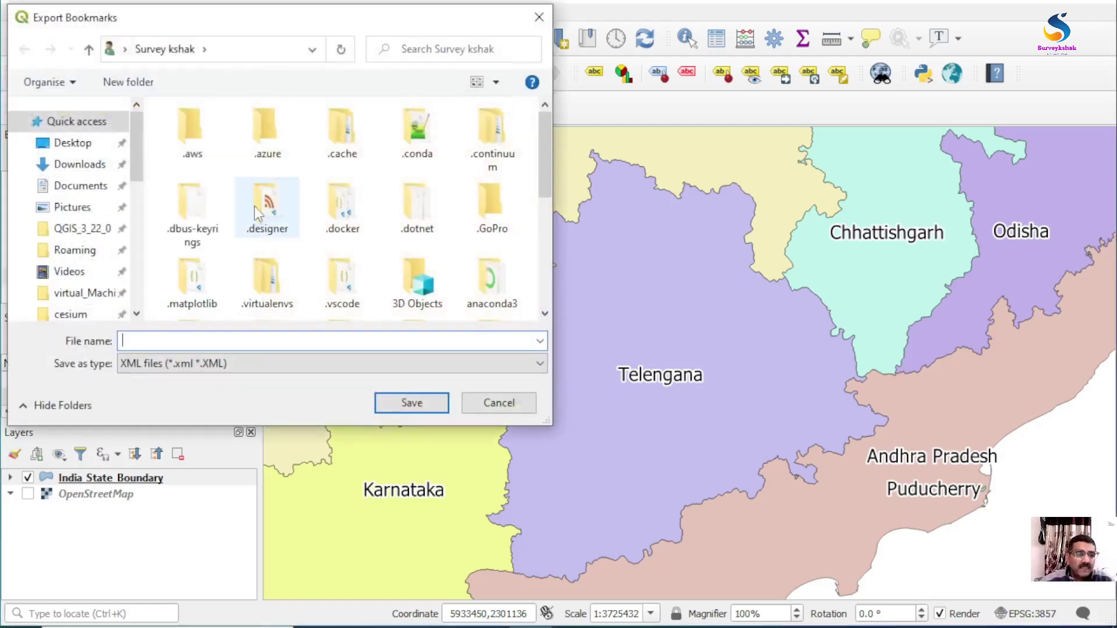
pyautogui.click(76, 144)
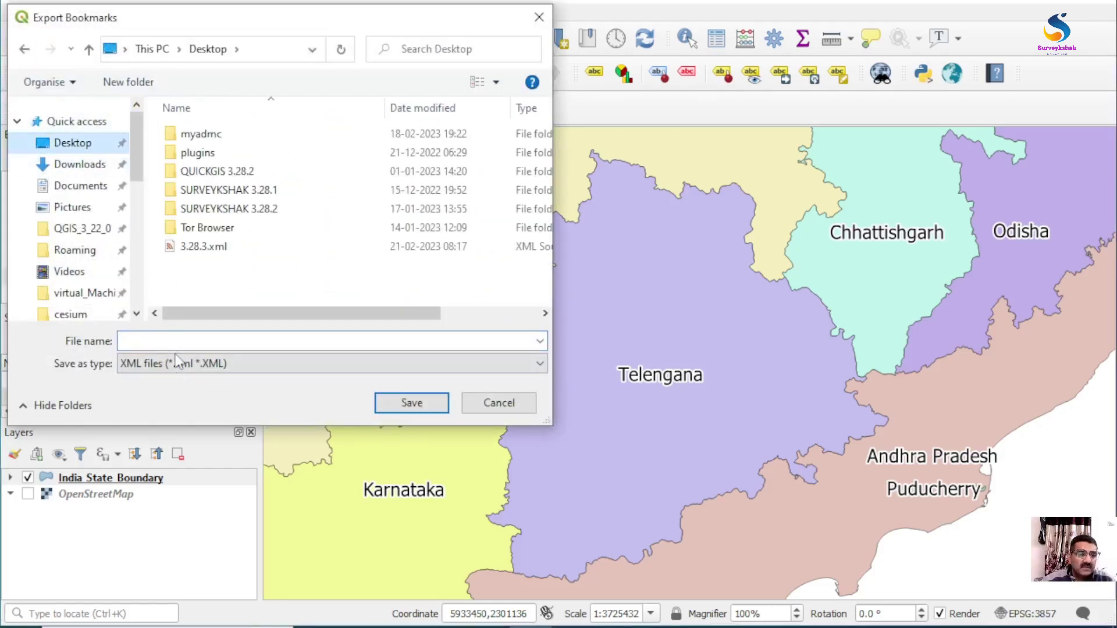
pyautogui.click(174, 342)
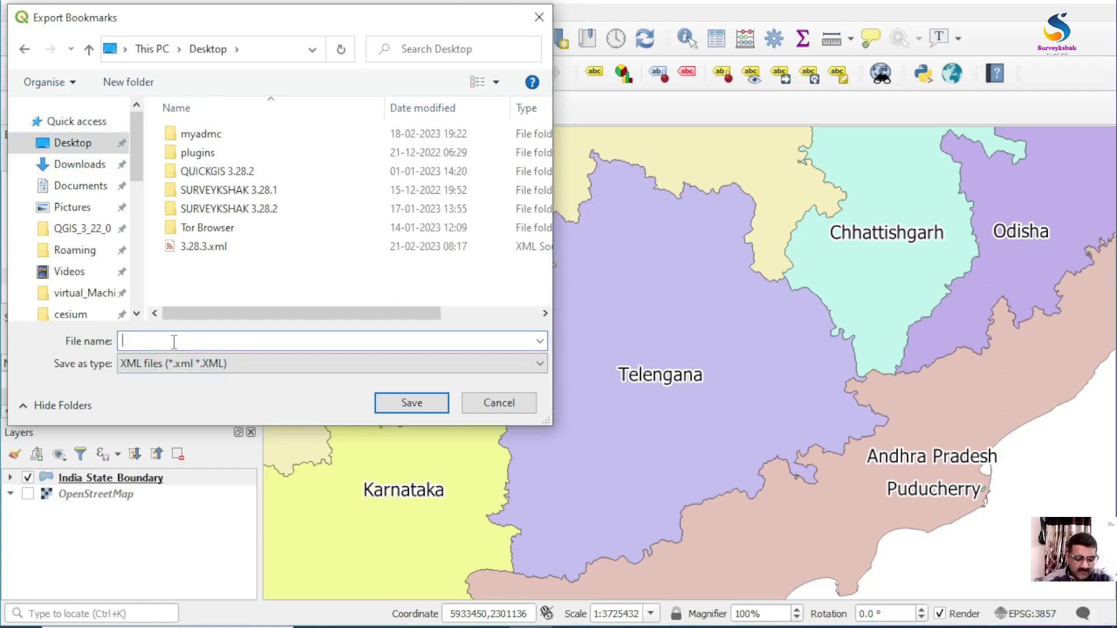
pyautogui.write('I')
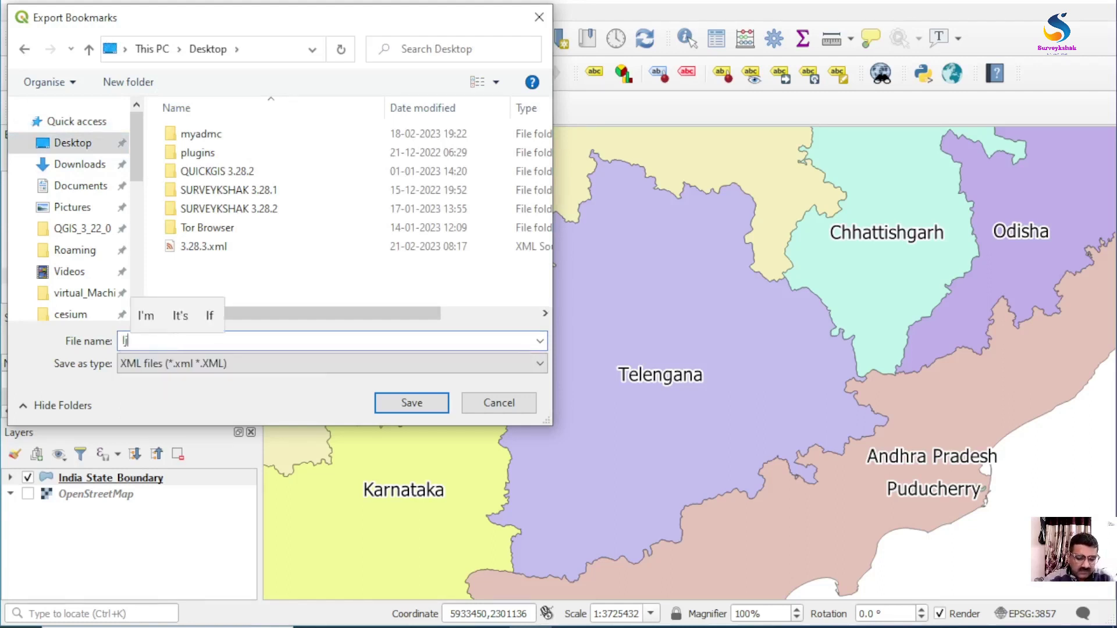
pyautogui.write('=')
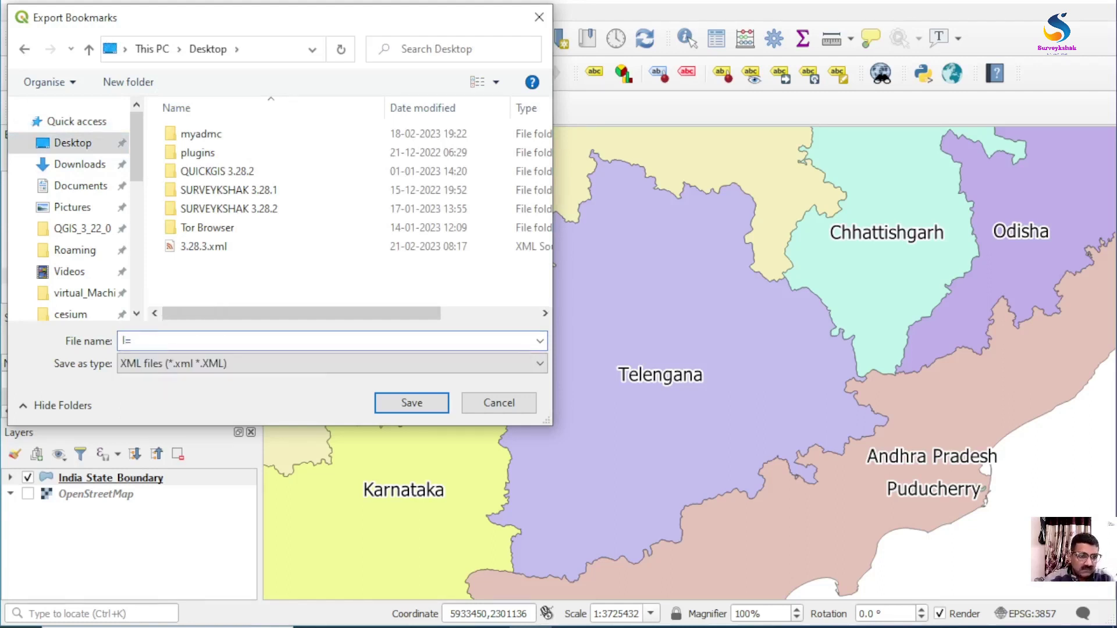
pyautogui.write('State')
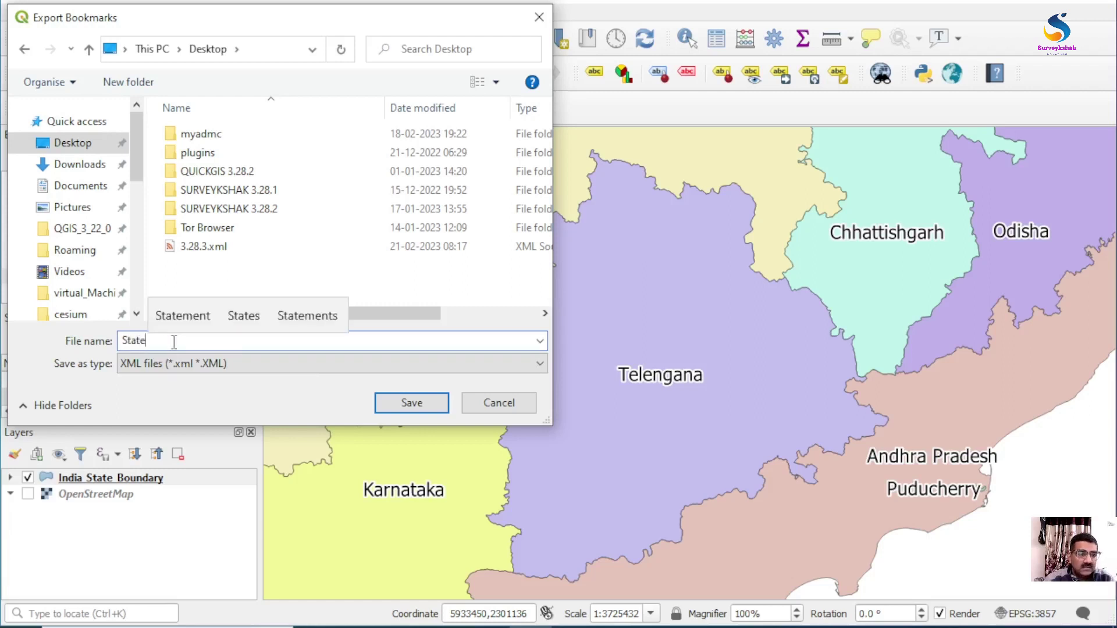
pyautogui.write('s_Boo')
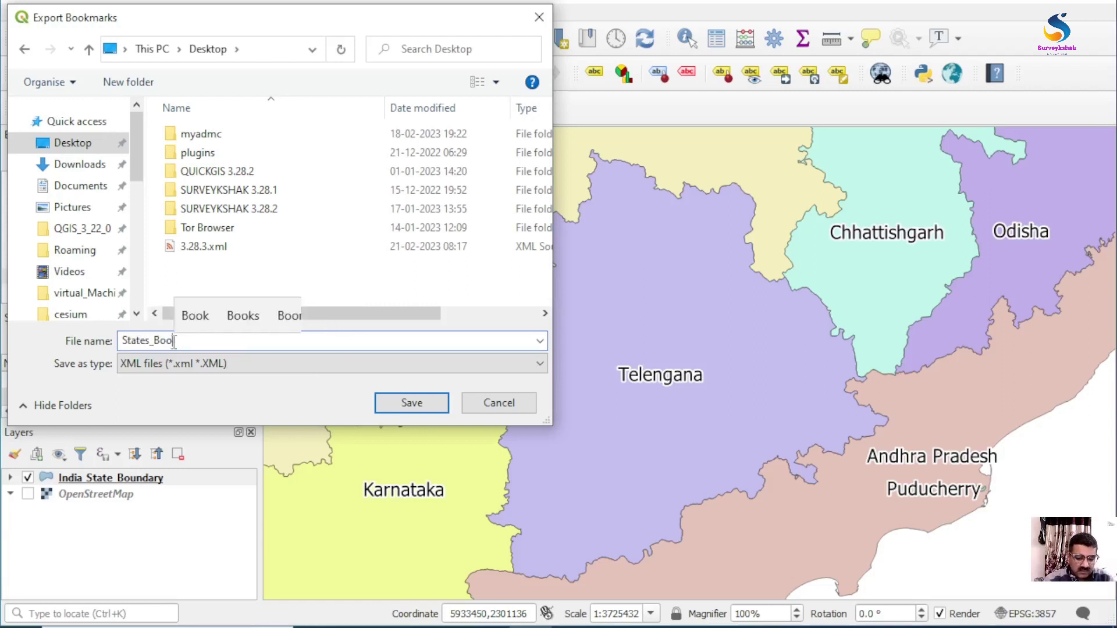
pyautogui.write('kmark')
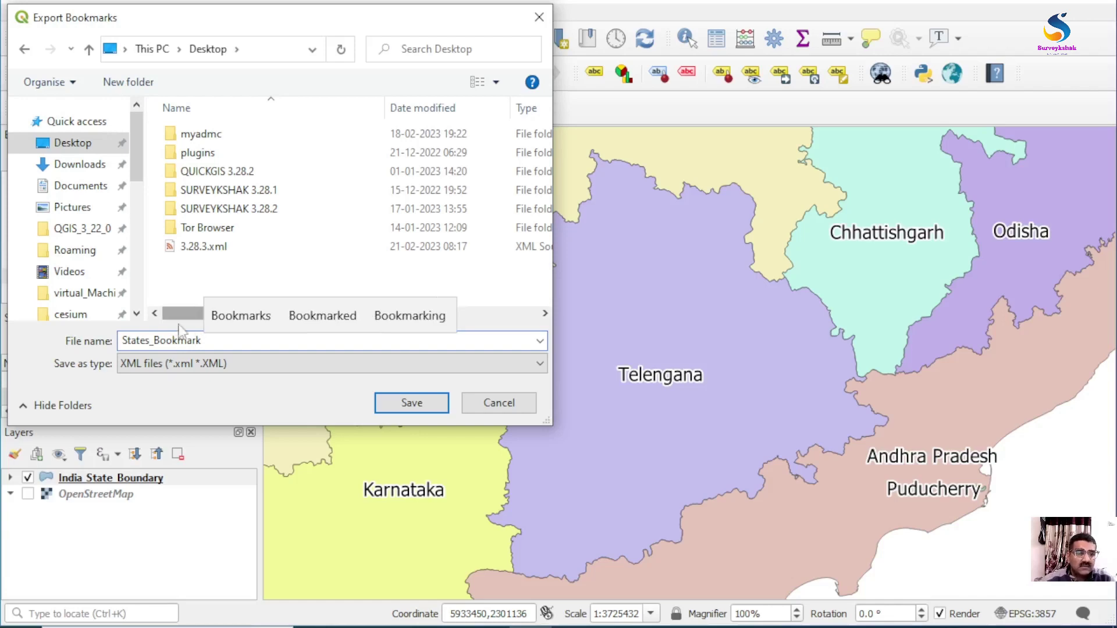
pyautogui.click(406, 401)
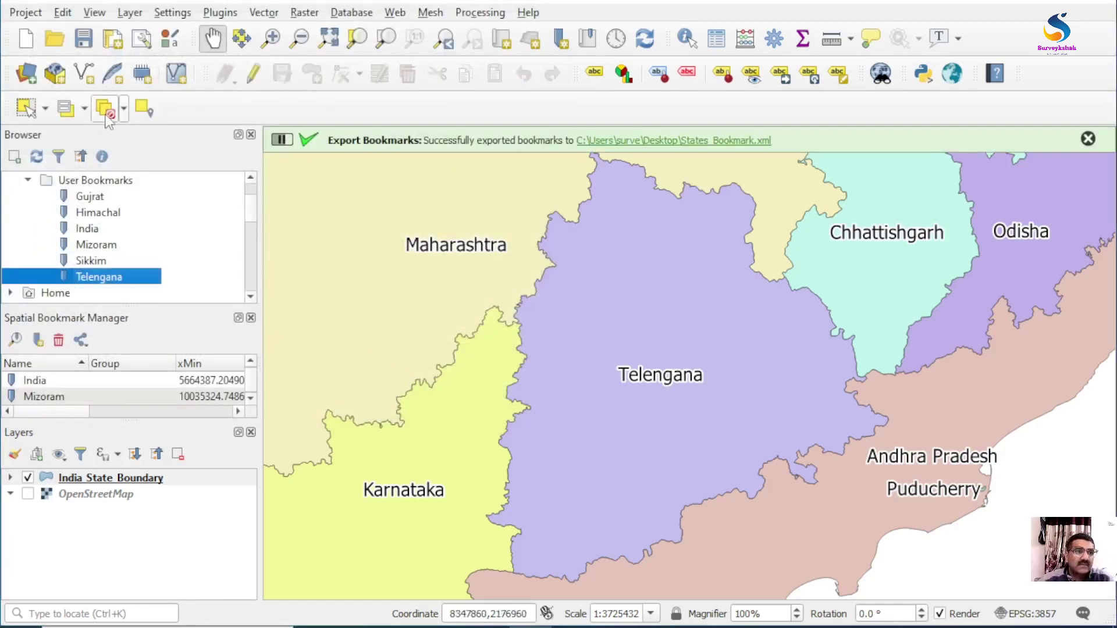
# Save the project on the Desktop under the name states.
pyautogui.hotkey('ctrl', 's')
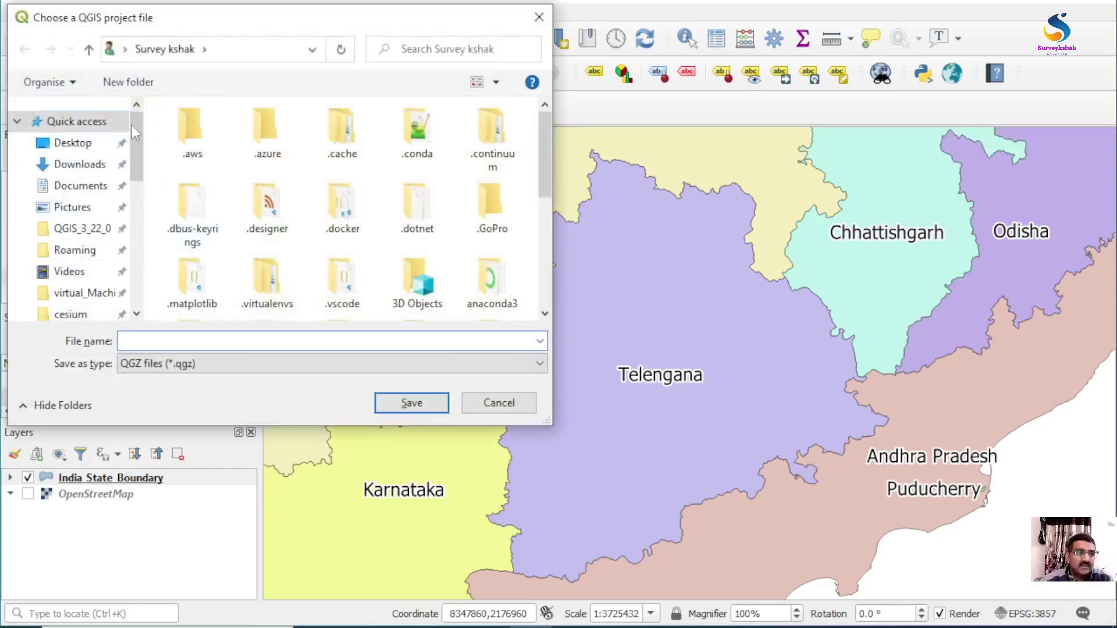
pyautogui.click(71, 144)
pyautogui.click(134, 342)
pyautogui.write('s')
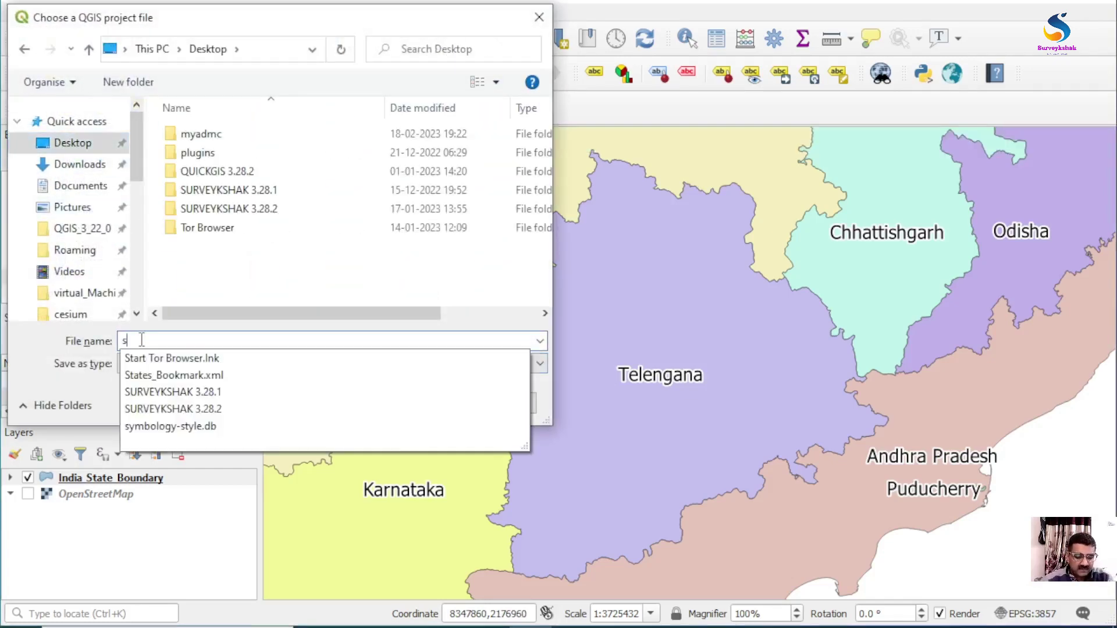
pyautogui.write('tates')
pyautogui.press('Return')
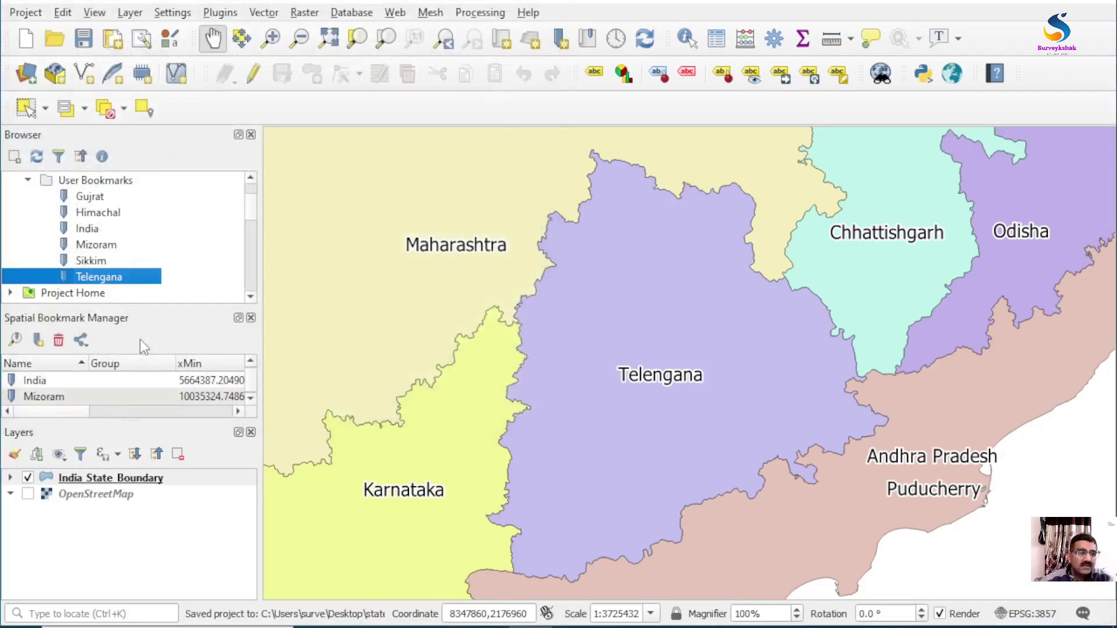
# Import States_Bookmark.xml from the Desktop into Project Bookmarks, check the group's entries, and save the project.
pyautogui.scroll(1, 205, 248)
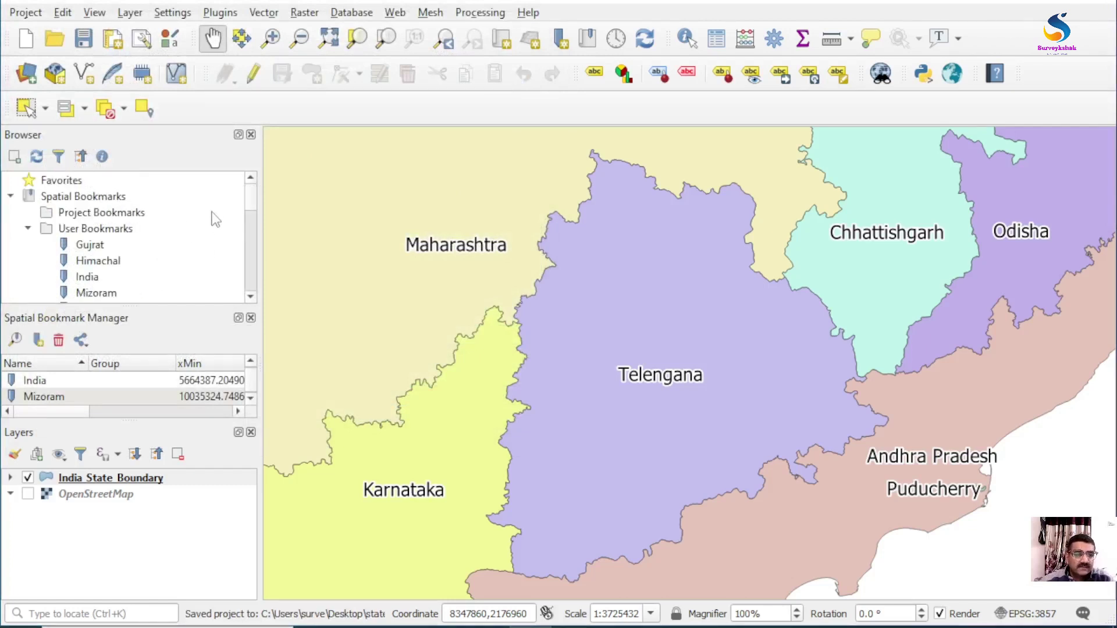
pyautogui.click(84, 346)
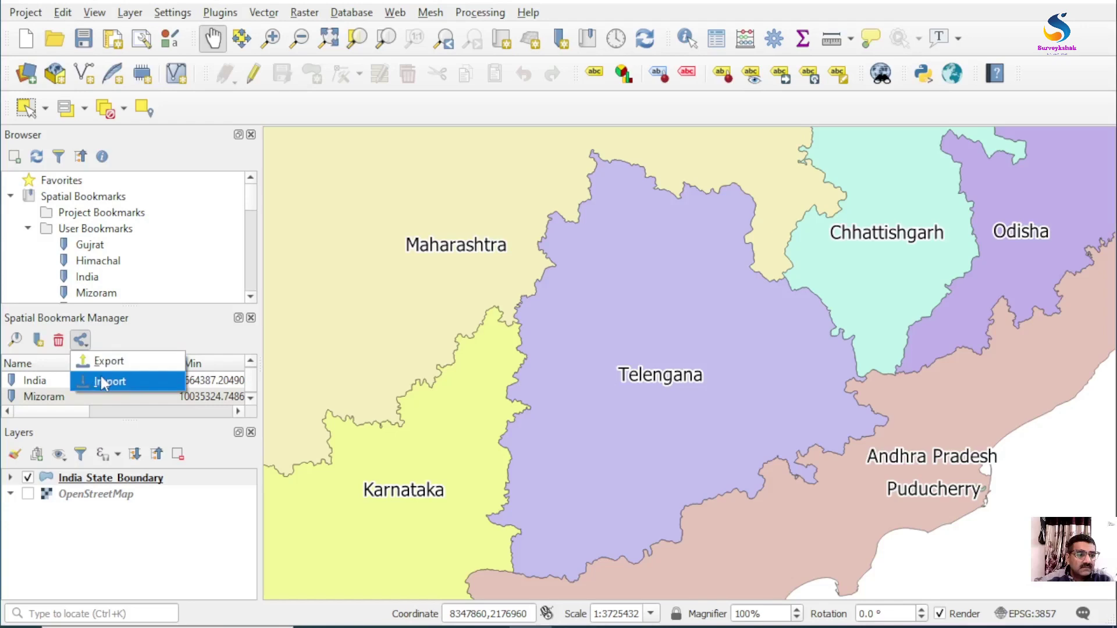
pyautogui.click(83, 213)
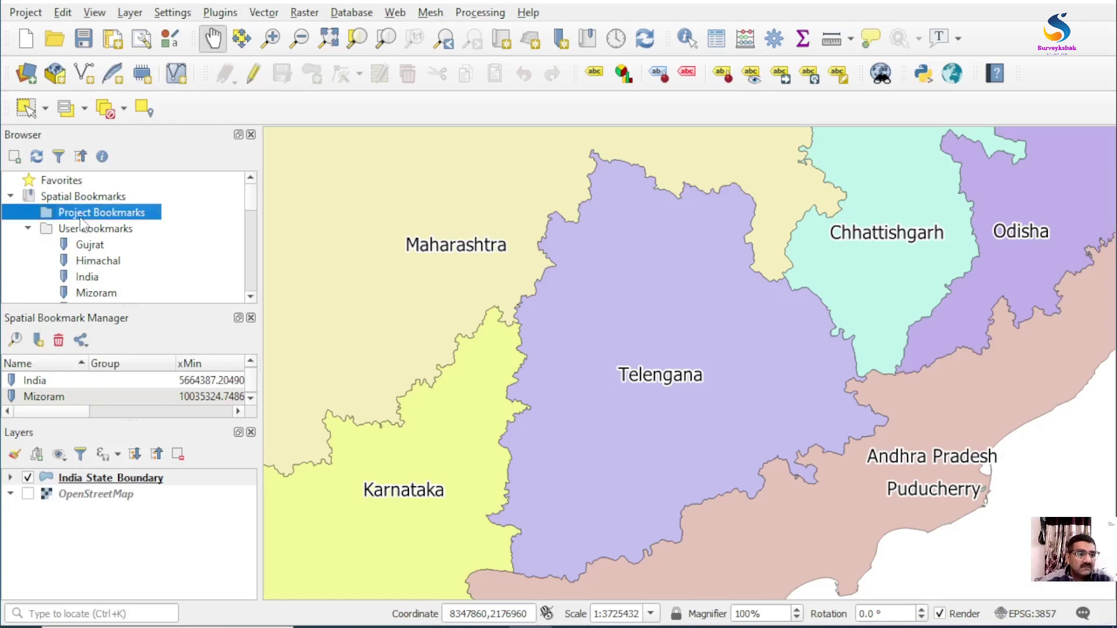
pyautogui.rightClick(81, 212)
pyautogui.click(119, 240)
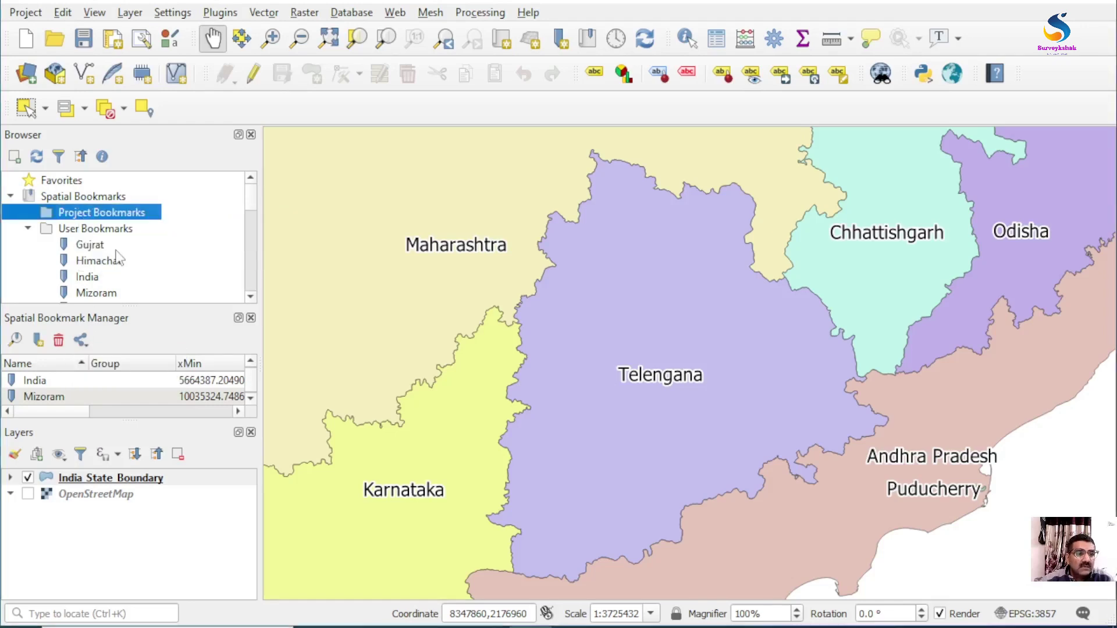
pyautogui.click(243, 266)
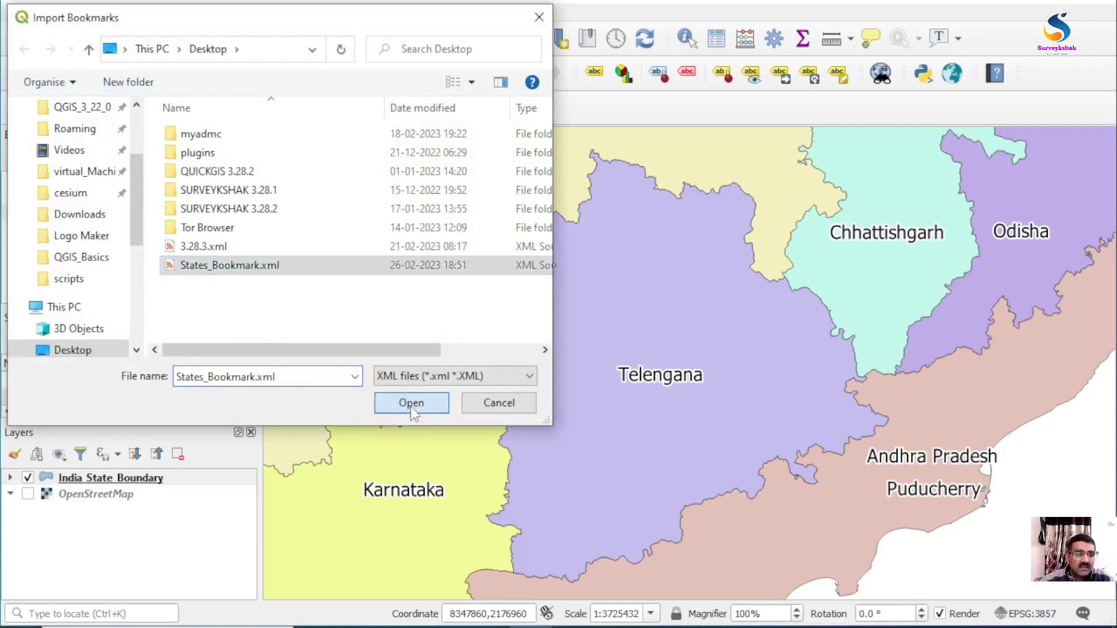
pyautogui.click(412, 409)
pyautogui.click(27, 214)
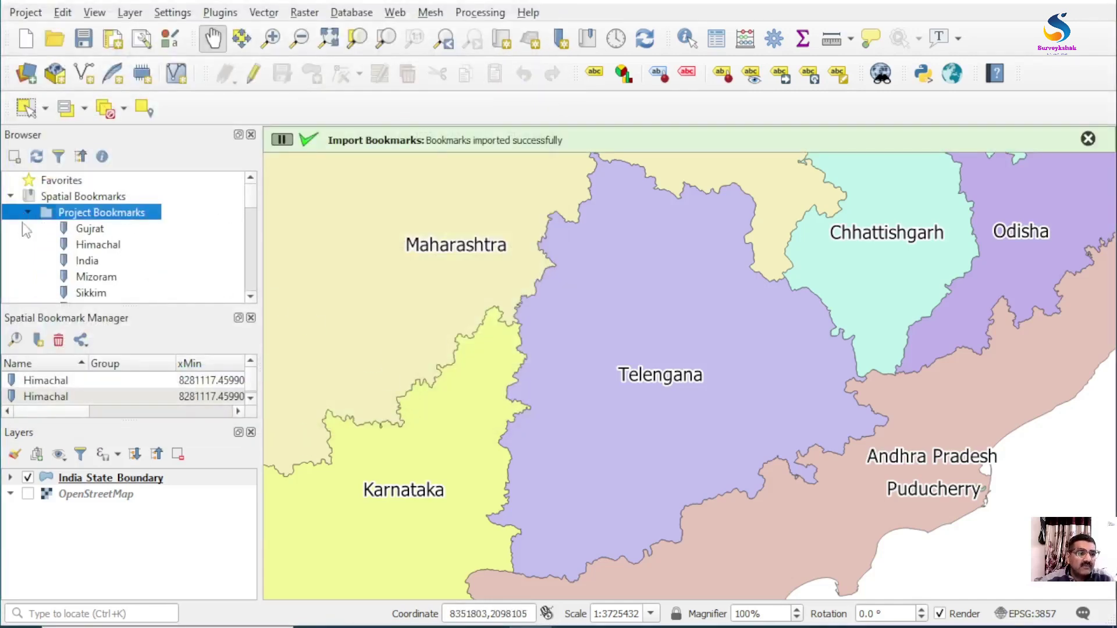
pyautogui.scroll(-2, 113, 260)
pyautogui.scroll(2, 116, 261)
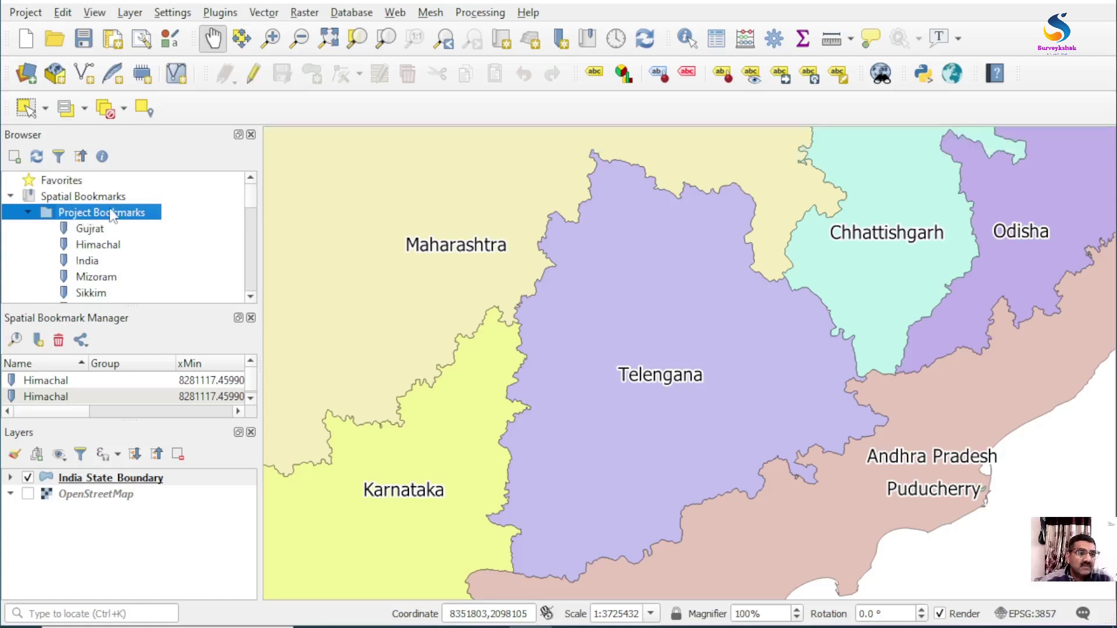
pyautogui.click(84, 38)
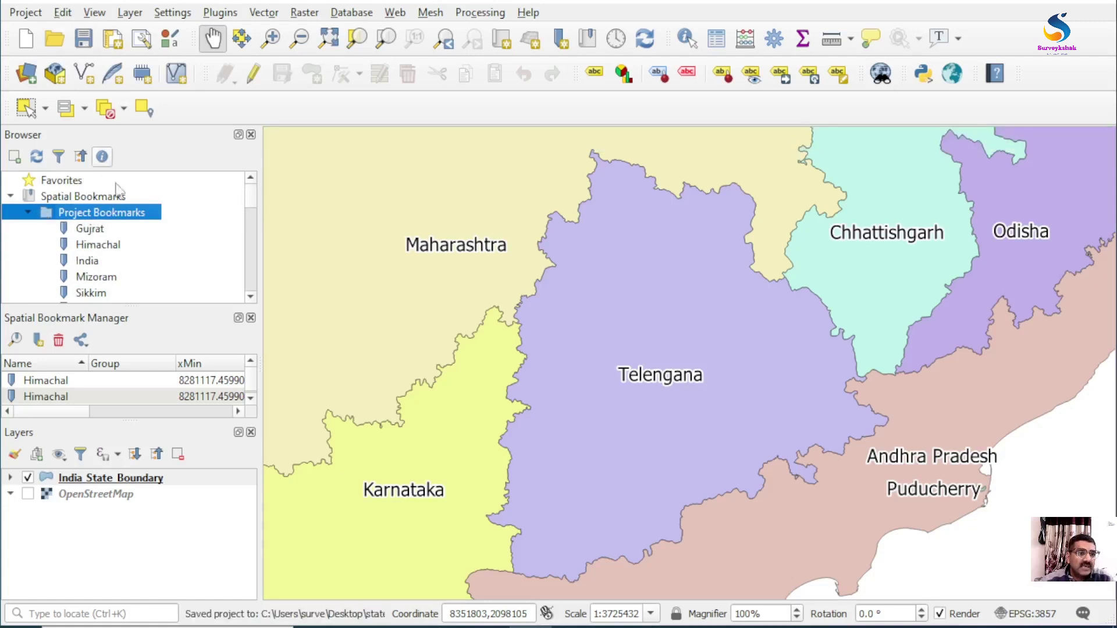
# Review the entries from Gujrat to Telengana under User Bookmarks in the Browser.
pyautogui.scroll(-3, 137, 256)
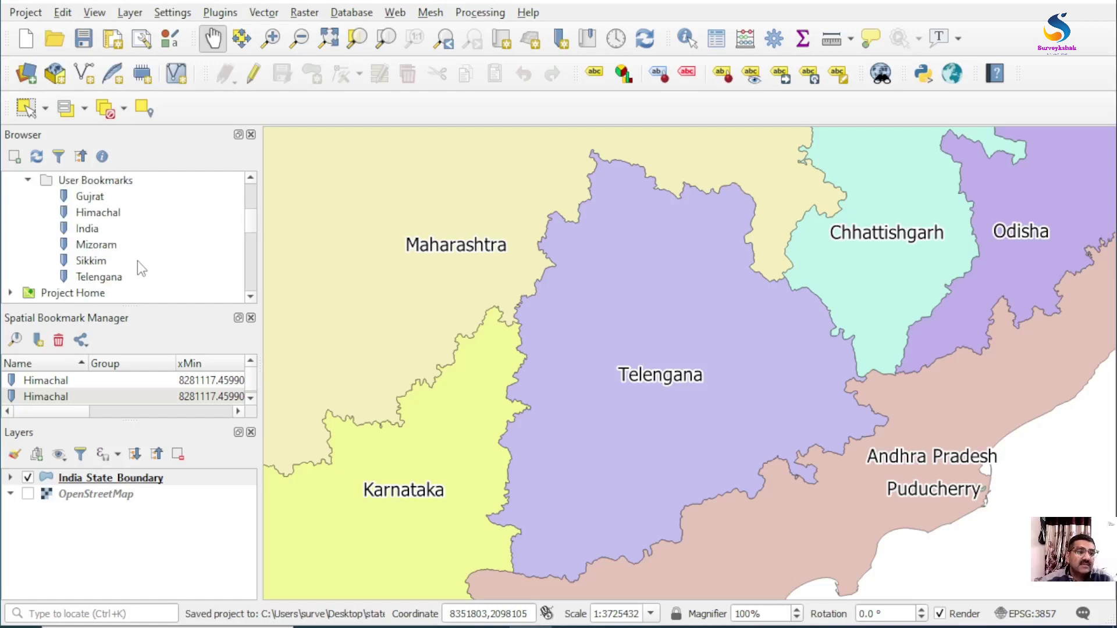
pyautogui.click(102, 279)
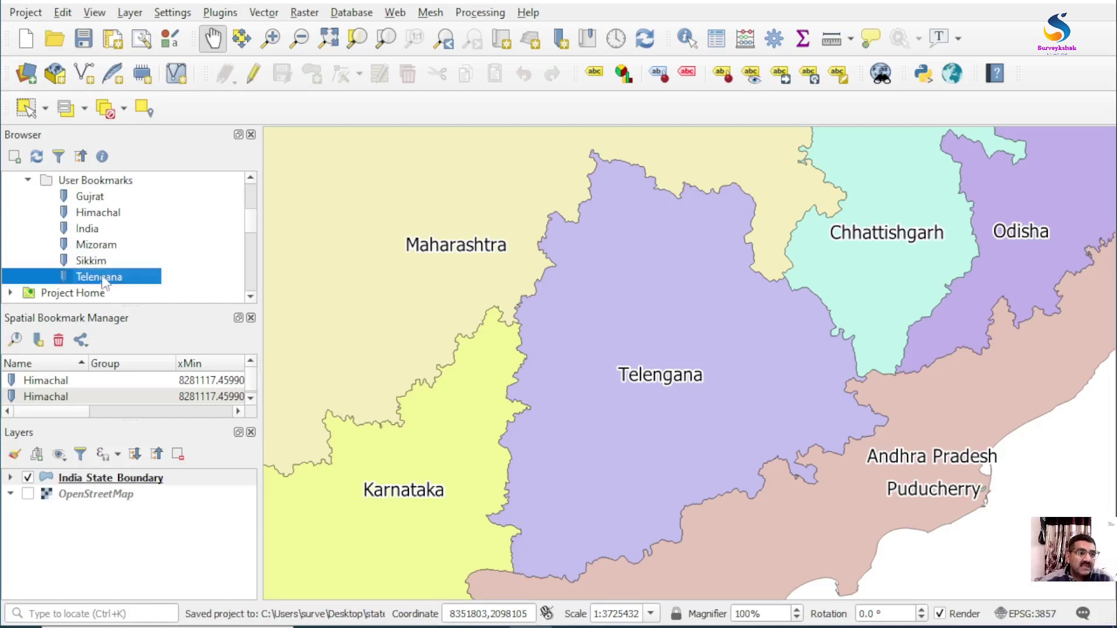
pyautogui.click(97, 199)
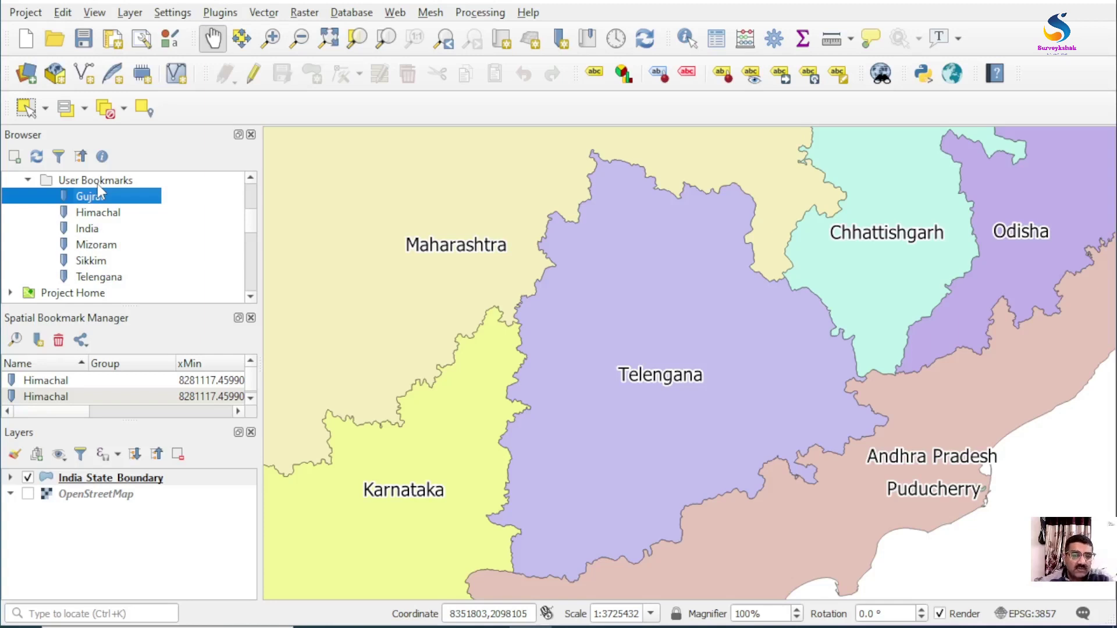
# Switch to File Explorer and open the AppData\Roaming folder of the current Windows user on drive C:.
pyautogui.hotkey('alt', 'Tab')
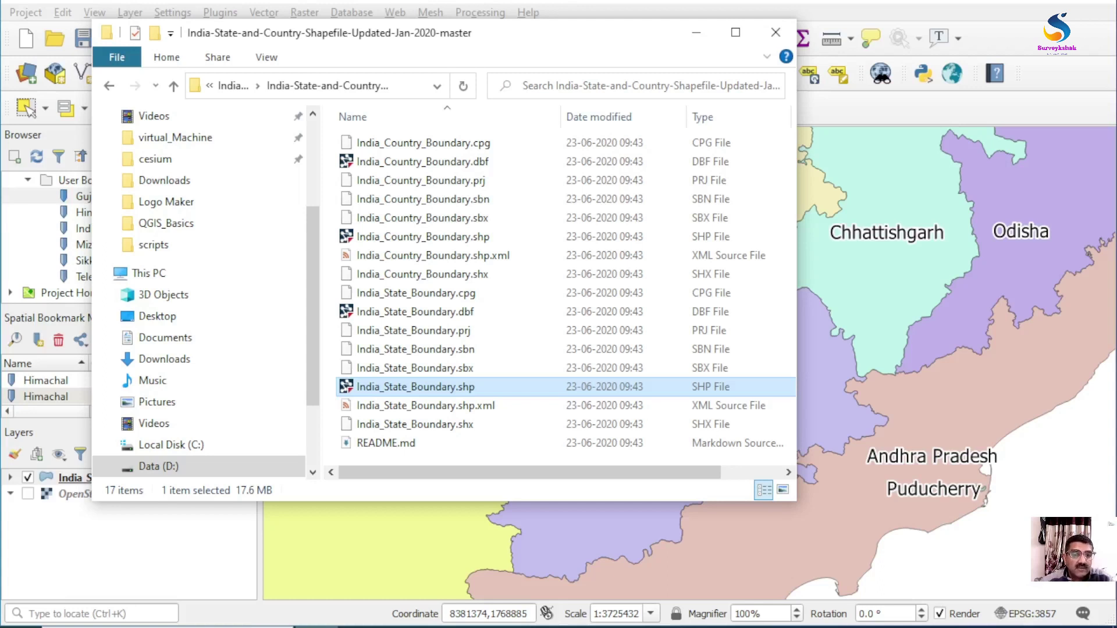
pyautogui.click(162, 444)
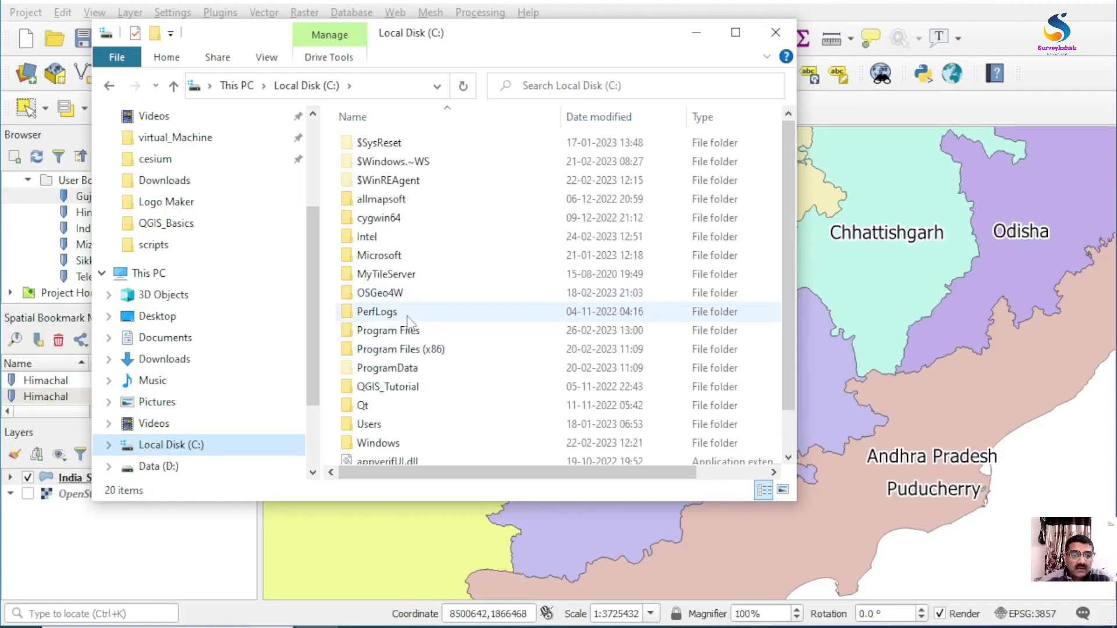
pyautogui.scroll(-2, 408, 326)
pyautogui.click(401, 379)
pyautogui.doubleClick(402, 380)
pyautogui.doubleClick(392, 198)
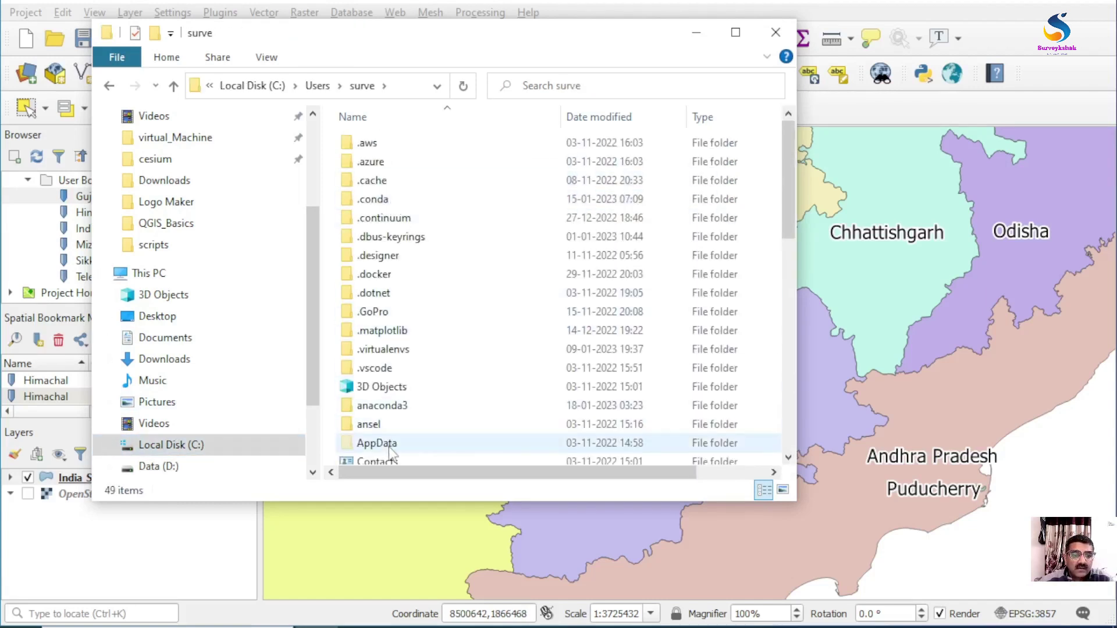
pyautogui.doubleClick(387, 445)
pyautogui.doubleClick(394, 180)
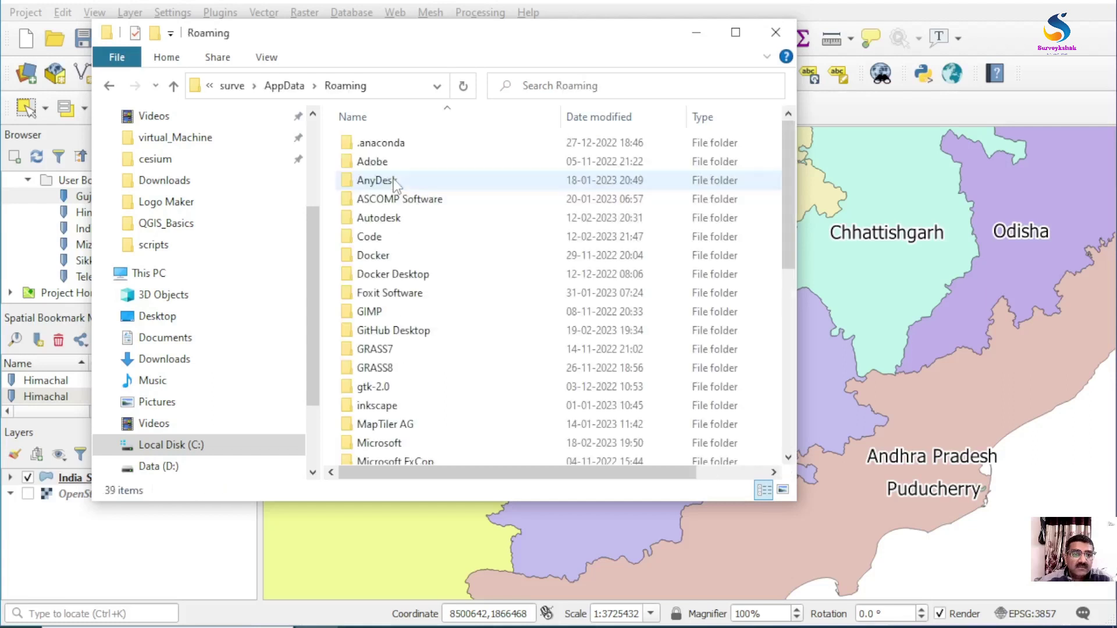
# Open the default QGIS profile folder under Roaming, at QGIS\QGIS3\profiles\default.
pyautogui.scroll(-2, 407, 400)
pyautogui.scroll(-3, 393, 435)
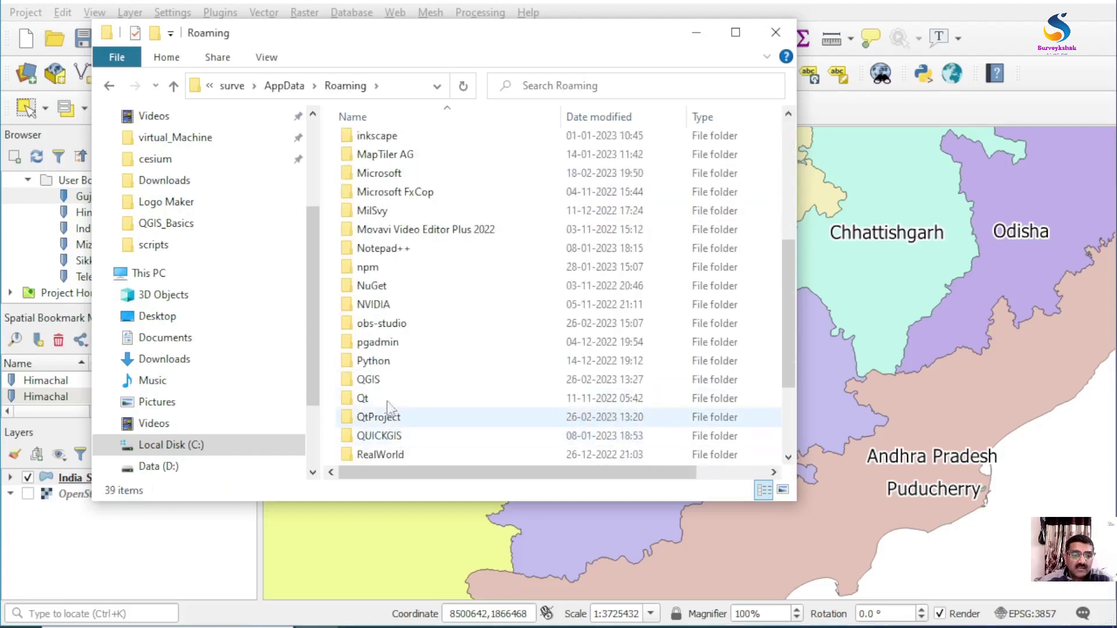
pyautogui.doubleClick(387, 379)
pyautogui.doubleClick(387, 144)
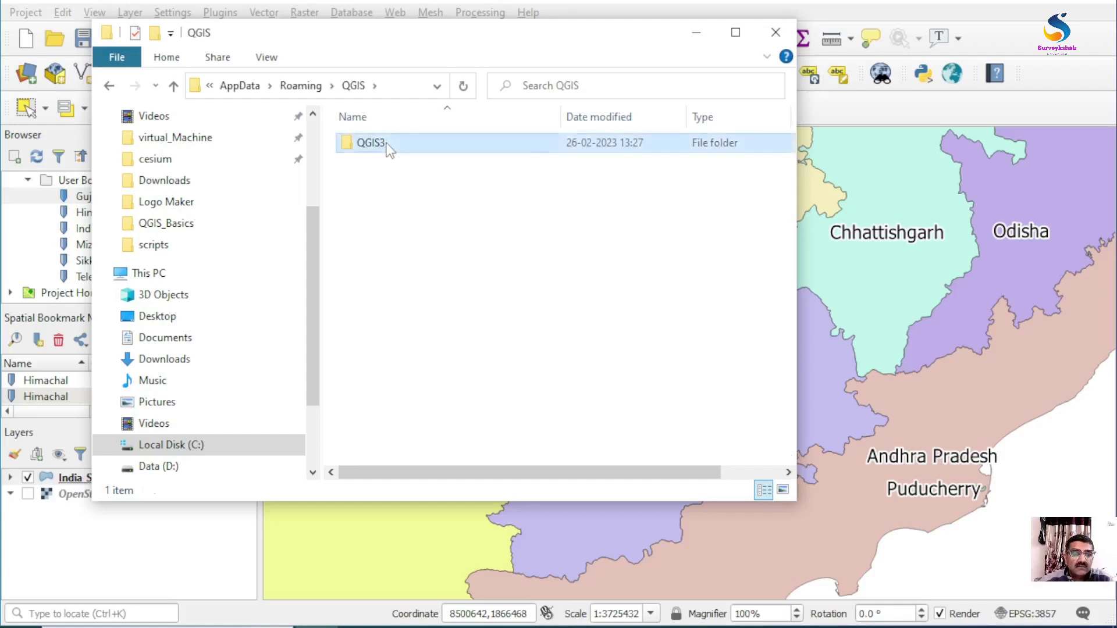
pyautogui.doubleClick(386, 145)
pyautogui.click(388, 145)
pyautogui.doubleClick(388, 144)
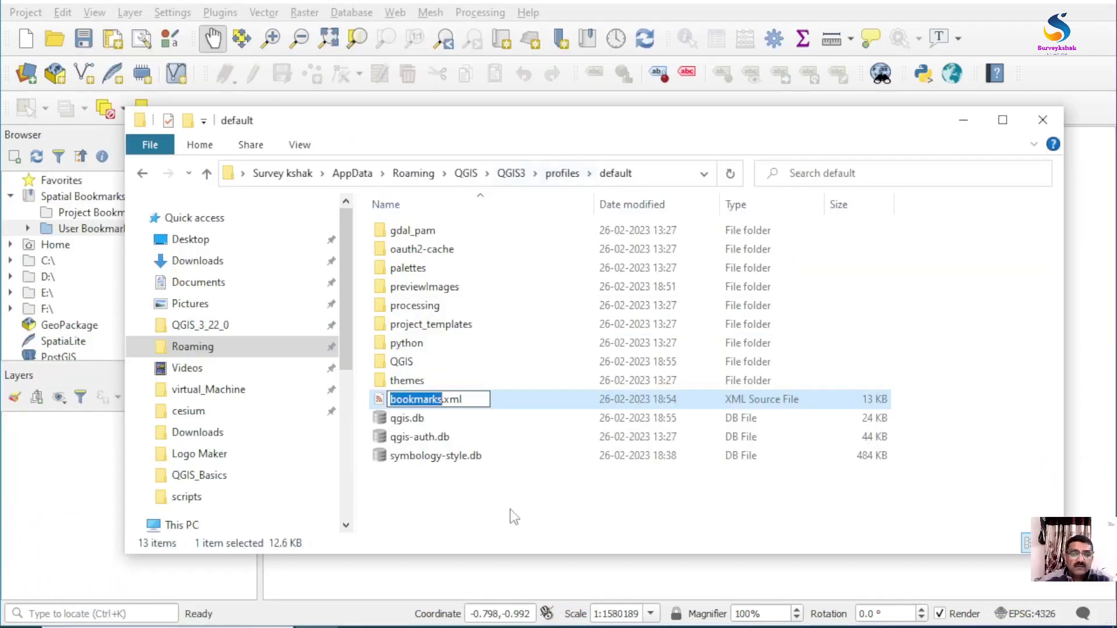
# Open bookmarks.xml from the default profile folder in Notepad++.
pyautogui.click(498, 495)
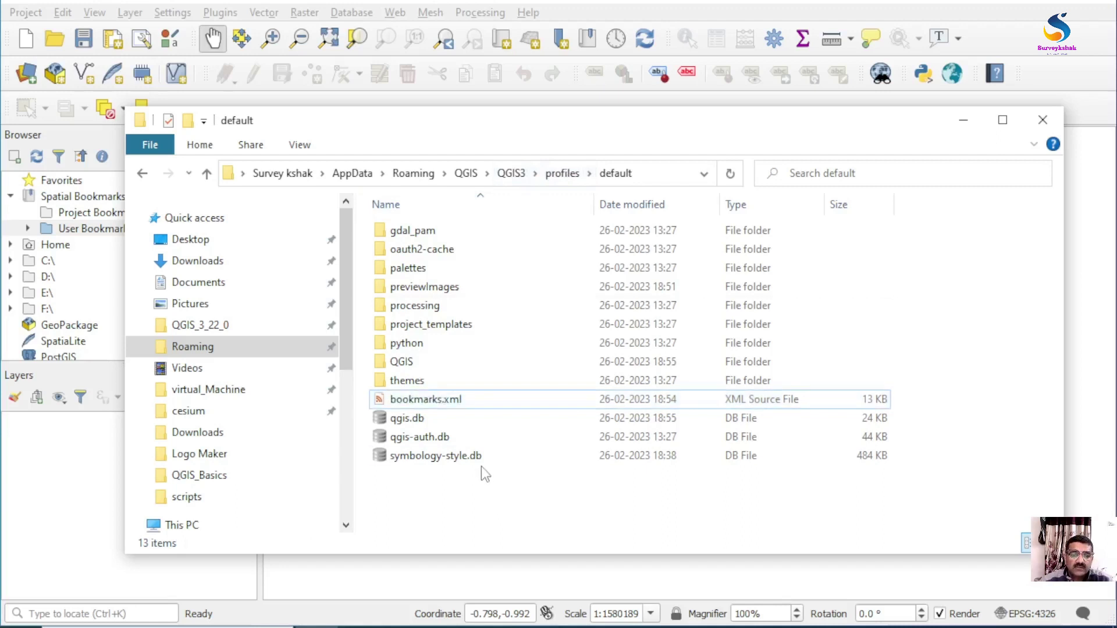
pyautogui.click(423, 400)
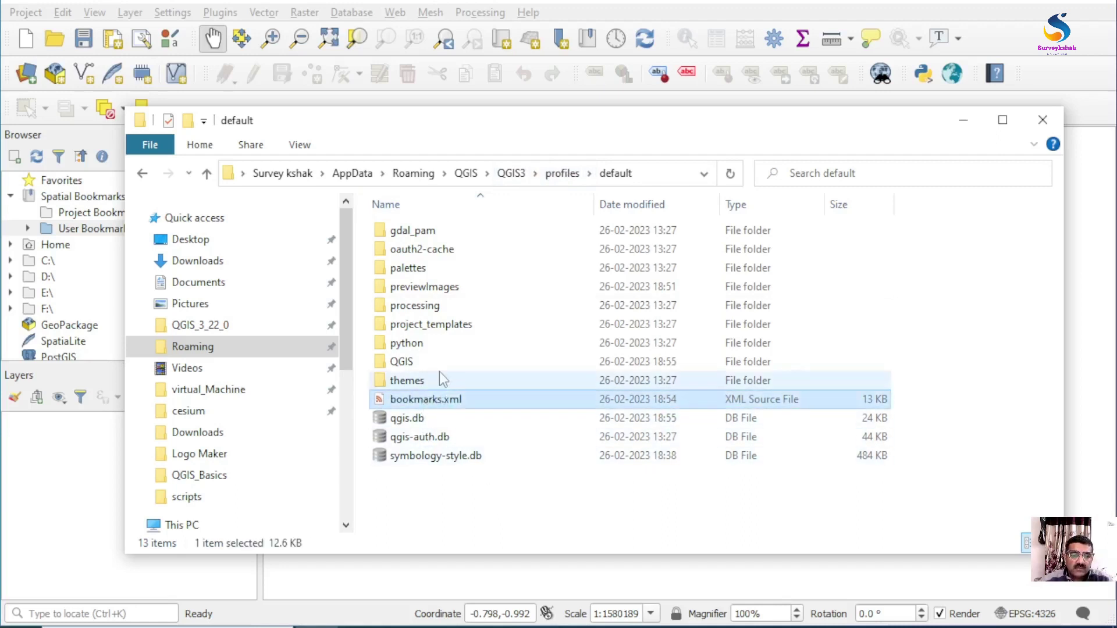
pyautogui.rightClick(415, 404)
pyautogui.click(468, 228)
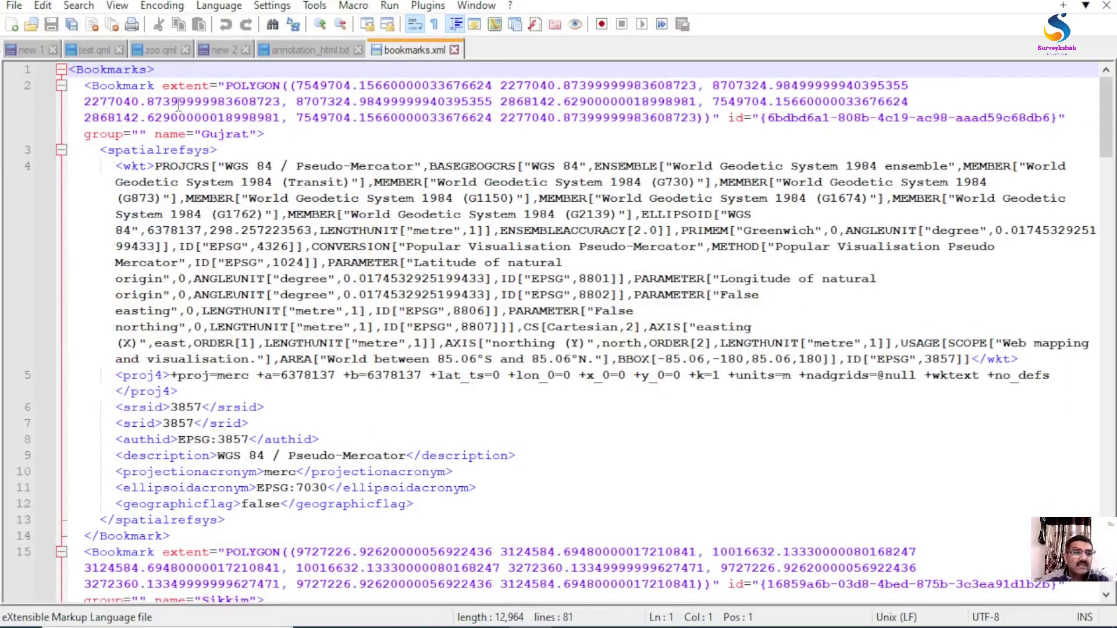
# Examine the Gujrat, Sikkim and Mizoram bookmark entries in bookmarks.xml, including their names, extents and coordinate system details.
pyautogui.doubleClick(211, 134)
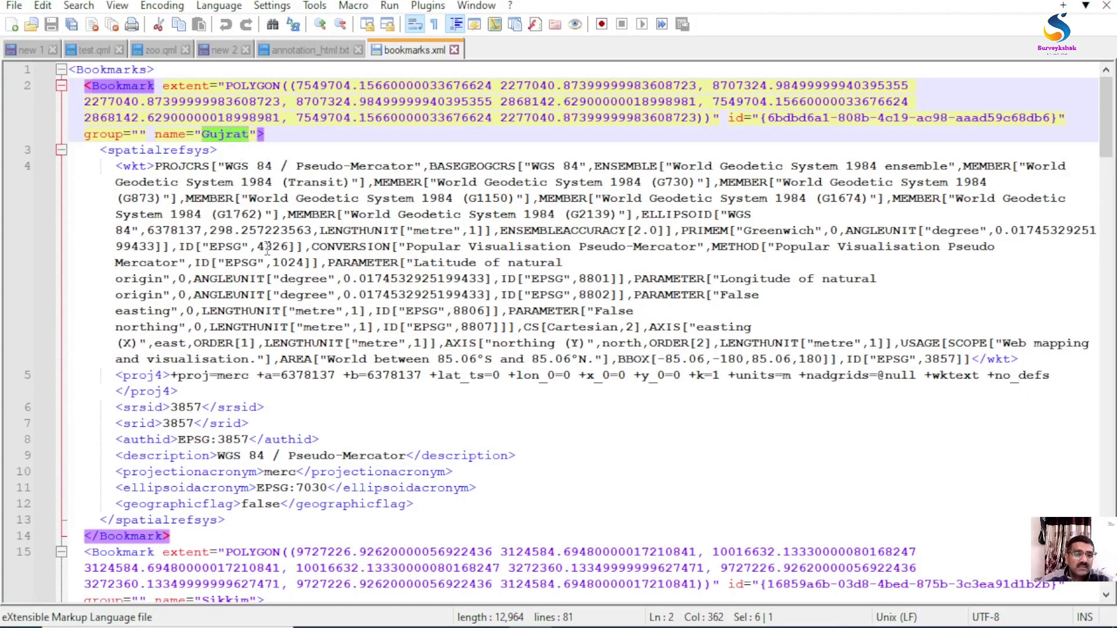
pyautogui.scroll(-7, 267, 249)
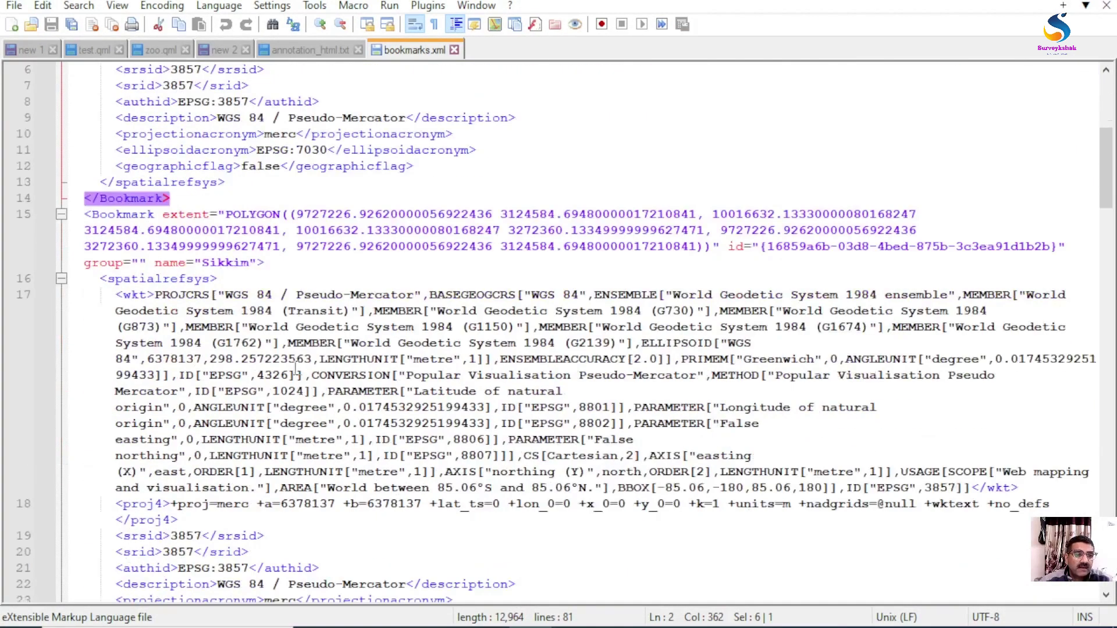
pyautogui.doubleClick(232, 261)
pyautogui.scroll(-4, 356, 474)
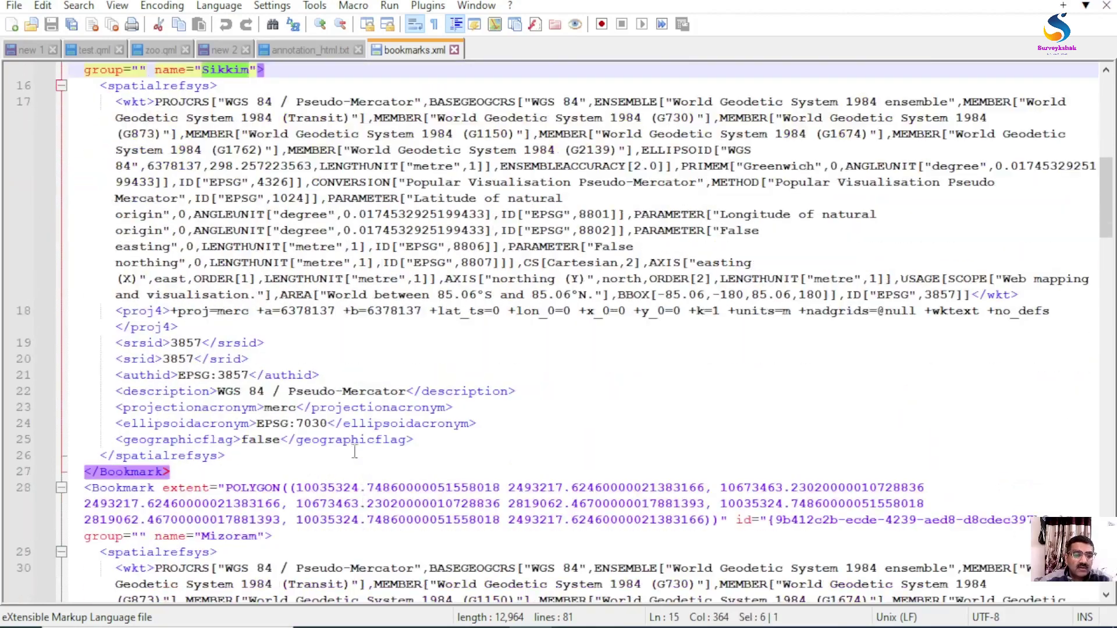
pyautogui.scroll(-3, 299, 421)
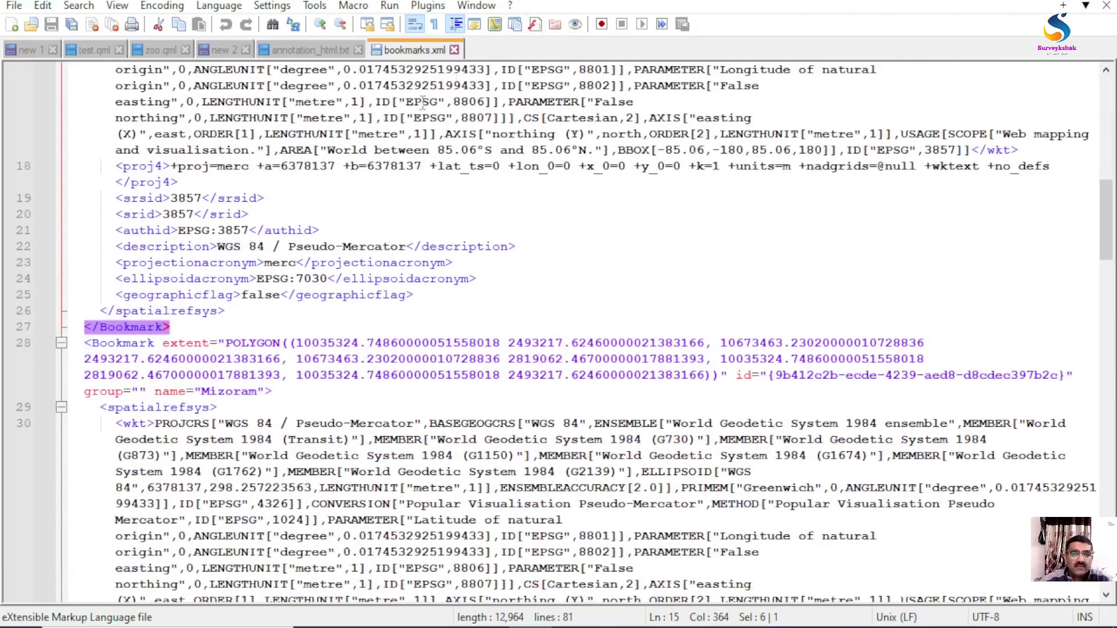